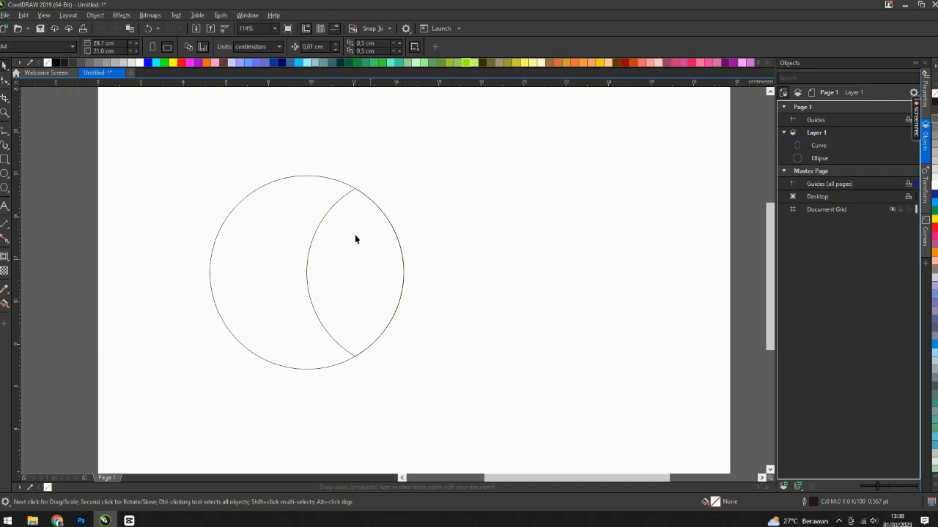
Step: Delete the circle and draw a rectangle about 11.1 by 5.2 cm over the upper part of the lens shape
key("Delete")
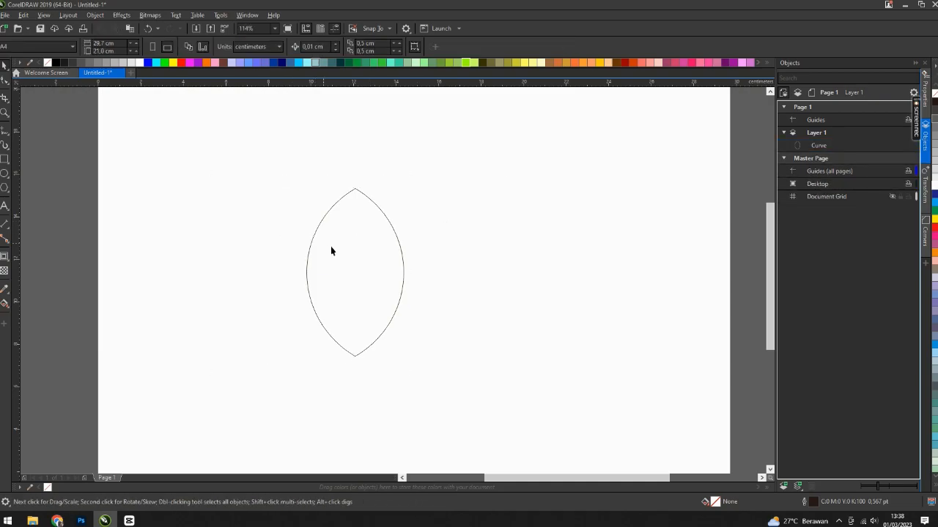
left_click(3, 161)
left_click_drag(239, 148, 474, 258)
key("space")
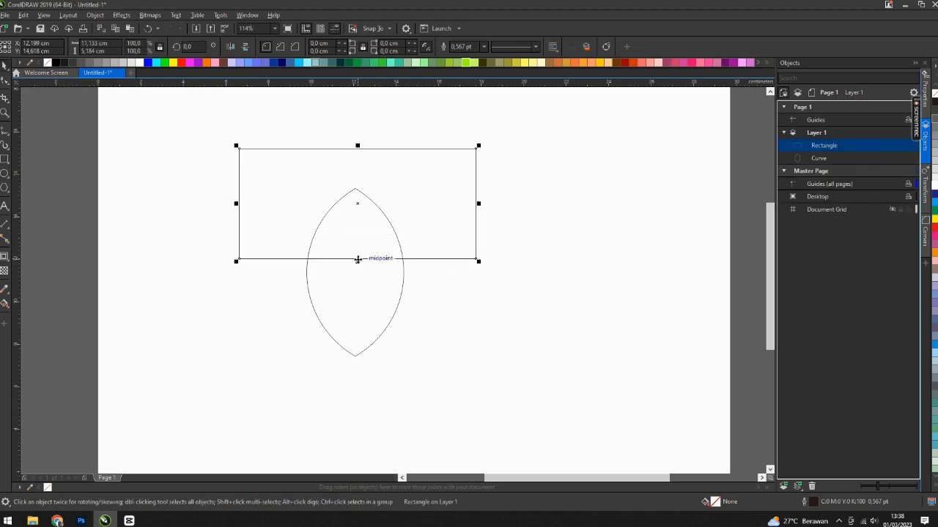
Step: Centre the rectangle on the lens with its lower edge at the lens's middle, and trim away the upper half of the lens
key("ctrl+a")
key("Escape")
left_click(425, 211)
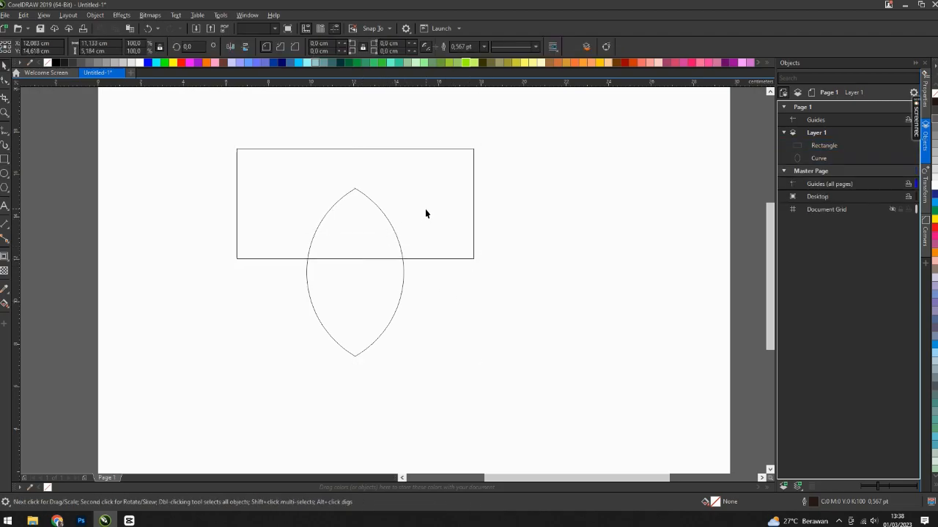
left_click_drag(355, 259, 354, 275)
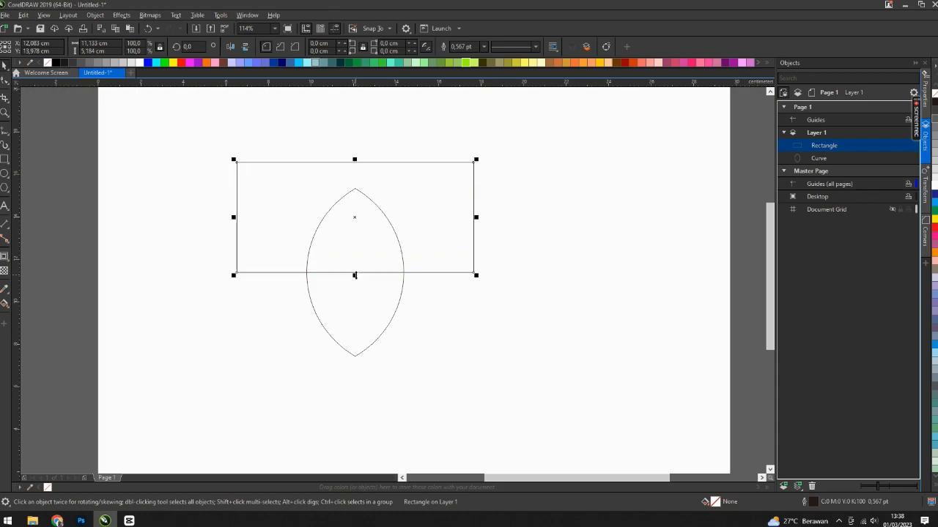
key("ctrl+a")
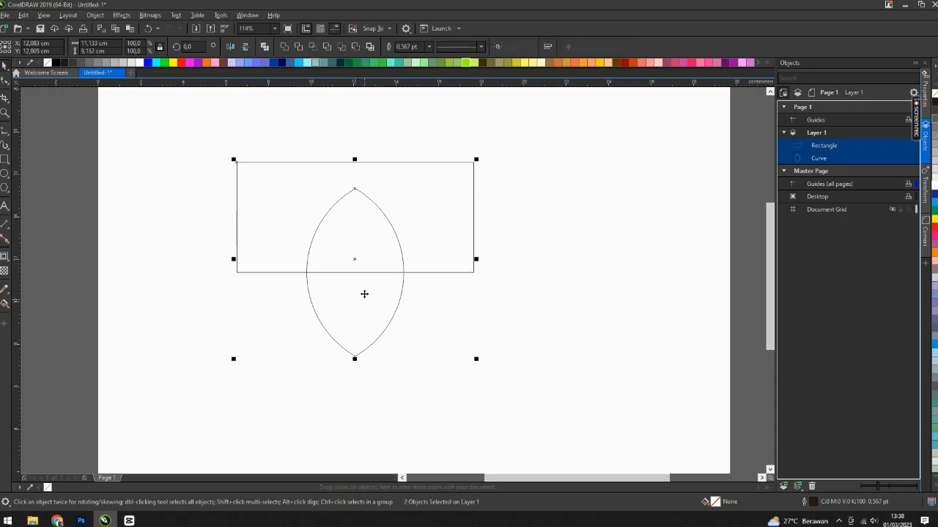
left_click(358, 48)
Step: Draw a straight vertical line extending past both ends of the shield shape and centre it horizontally on the shape
key("F5")
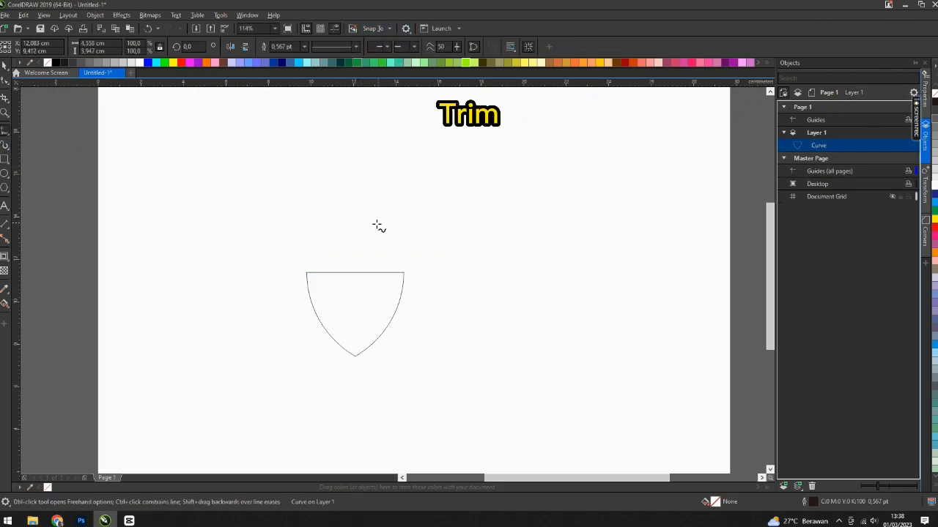
left_click(351, 237)
left_click(350, 393)
key("space")
key("ctrl+a")
left_click(467, 361)
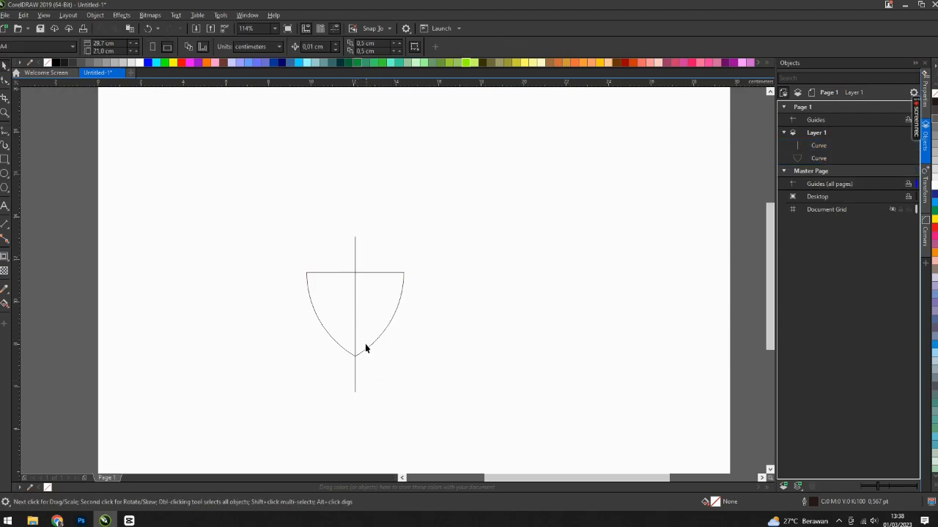
Step: Add a node at the middle of the top edge, raise it along the line to make the shield about 4.7 cm tall, and delete the line
scroll(365, 343, "up", 3)
left_click(359, 293)
scroll(376, 286, "up", 1)
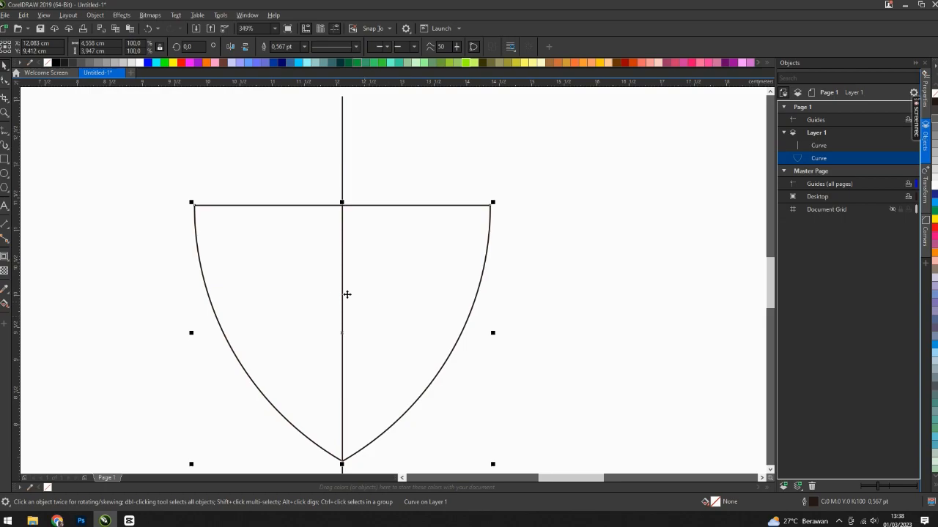
left_click(5, 82)
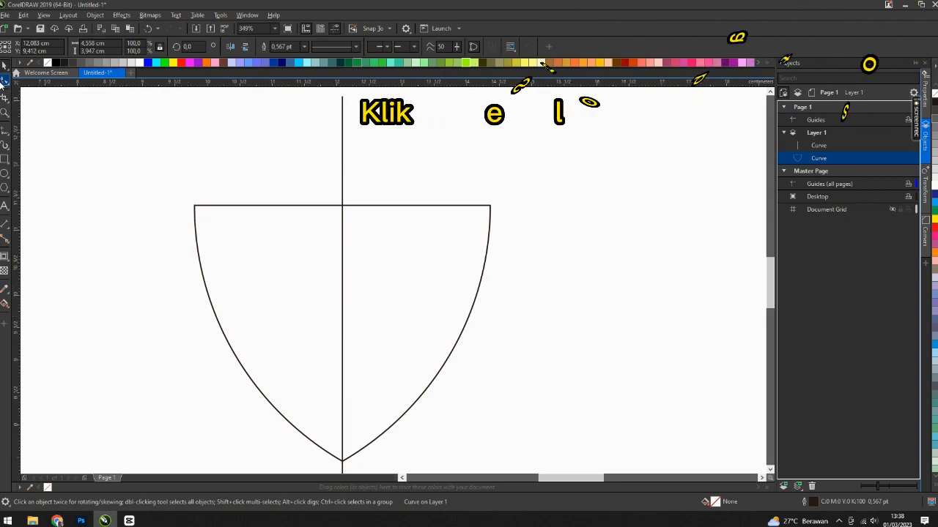
scroll(308, 198, "up", 4)
scroll(439, 252, "down", 2)
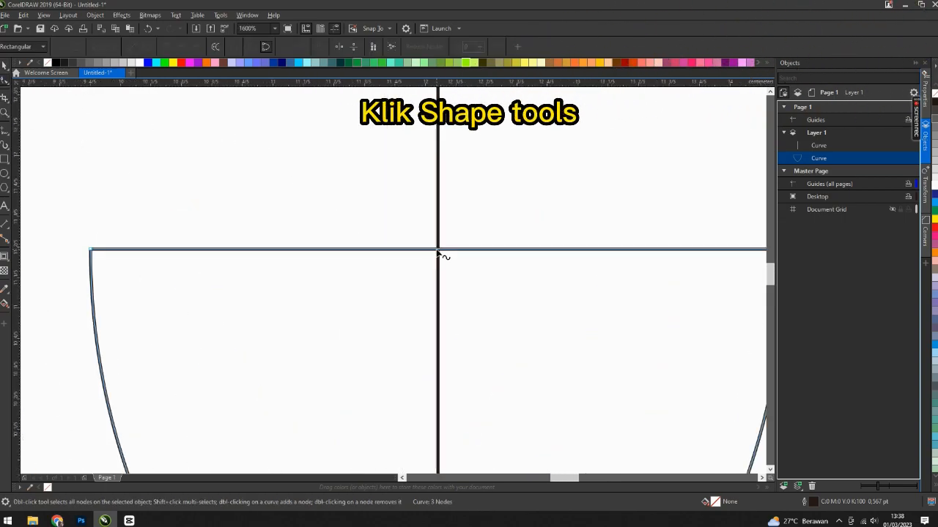
left_click_drag(439, 289, 438, 175)
scroll(337, 208, "down", 3)
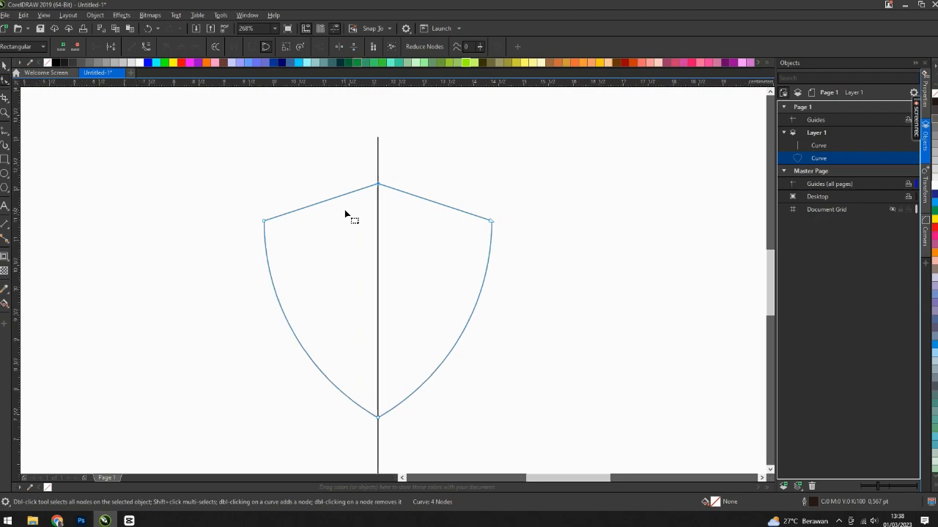
key("space")
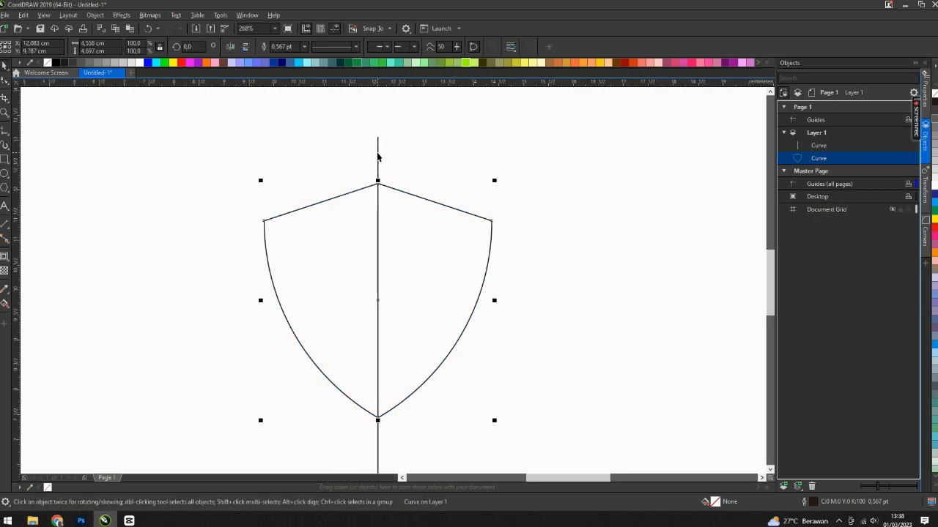
key("Delete")
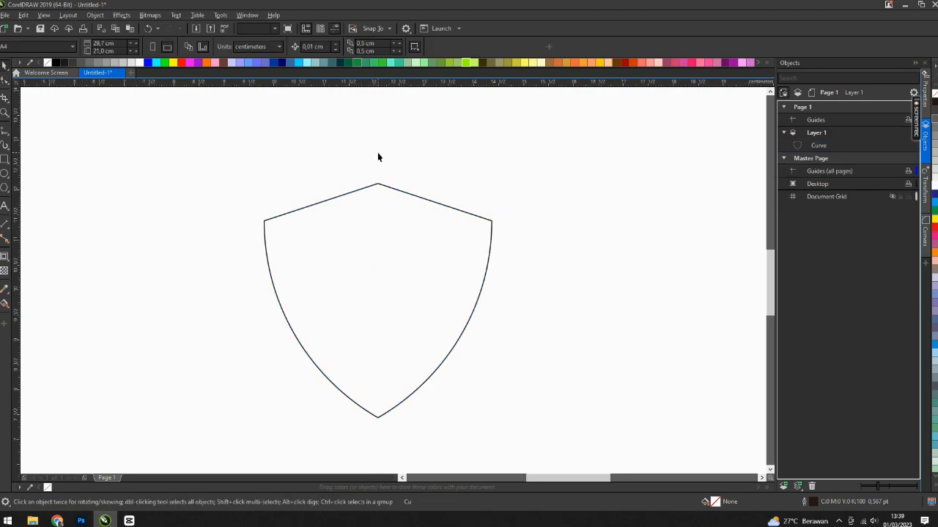
Step: Draw a rectangle about 6.8 cm tall over the shield's right half, snapped to its centre, and trim that half away
left_click(3, 159)
scroll(388, 184, "down", 2)
left_click_drag(381, 146, 518, 366)
key("space")
left_click_drag(383, 180, 380, 184)
key("ctrl+a")
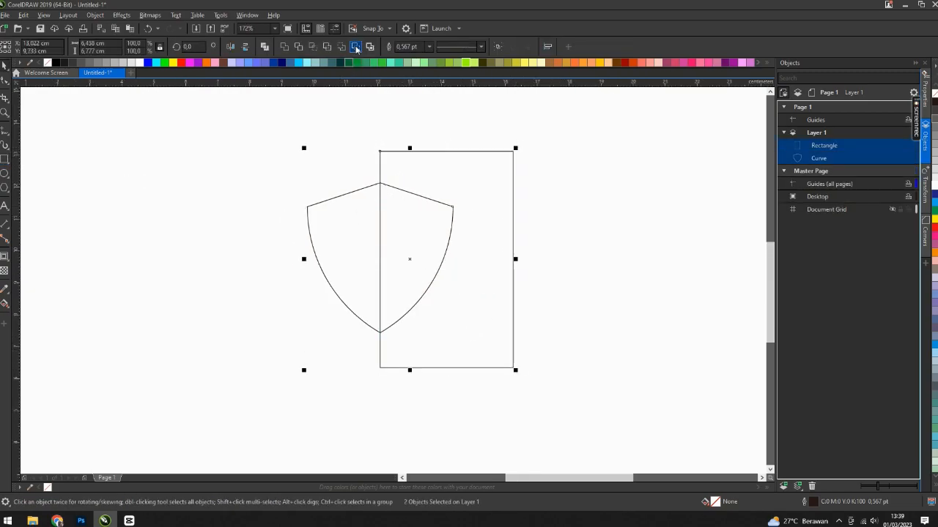
left_click(355, 47)
Step: Convert the slanted top edge of the half shield to a curve and bend it inward
left_click(5, 82)
scroll(357, 203, "up", 4)
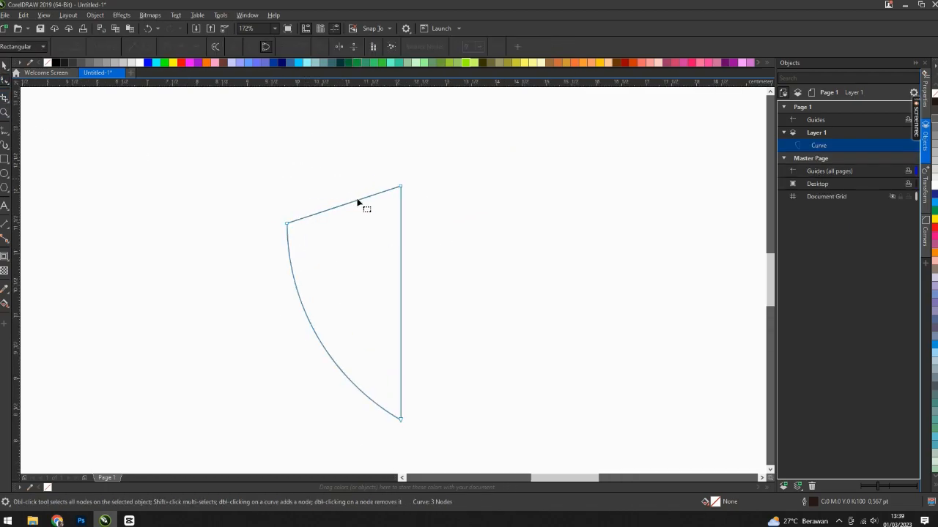
right_click(354, 202)
left_click(378, 268)
left_click(366, 259)
left_click(335, 207)
left_click_drag(335, 209, 345, 222)
scroll(348, 226, "down", 4)
key("space")
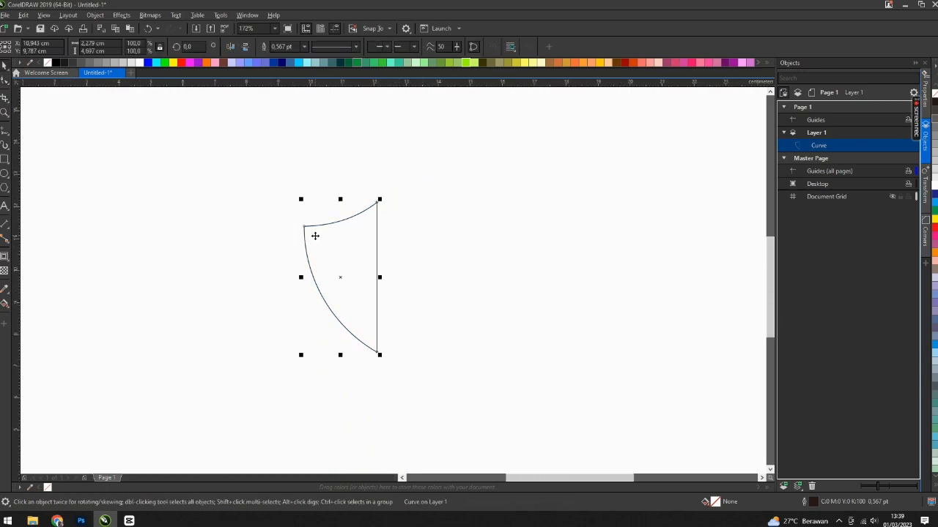
Step: Mirror a copy of the half shield across its vertical edge and weld both halves into one shape
left_click_drag(302, 276, 417, 277)
right_click(417, 277)
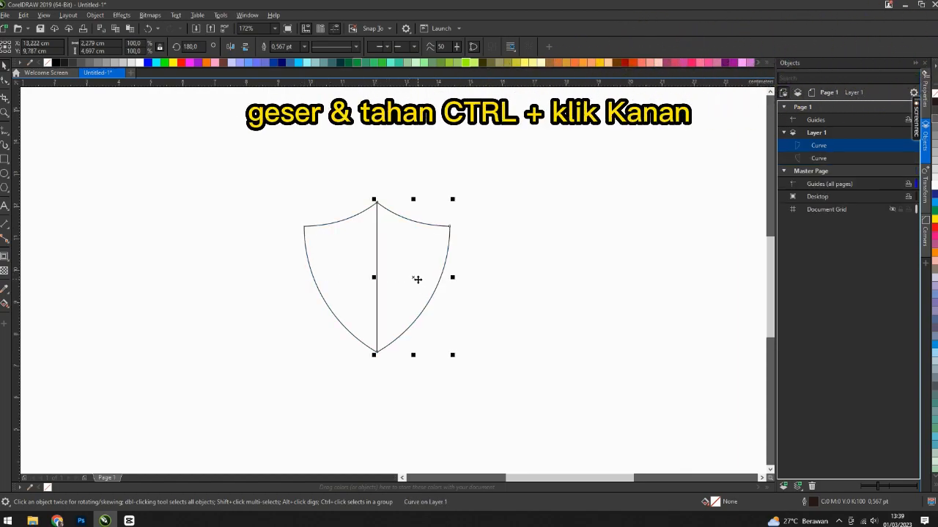
key("ctrl+a")
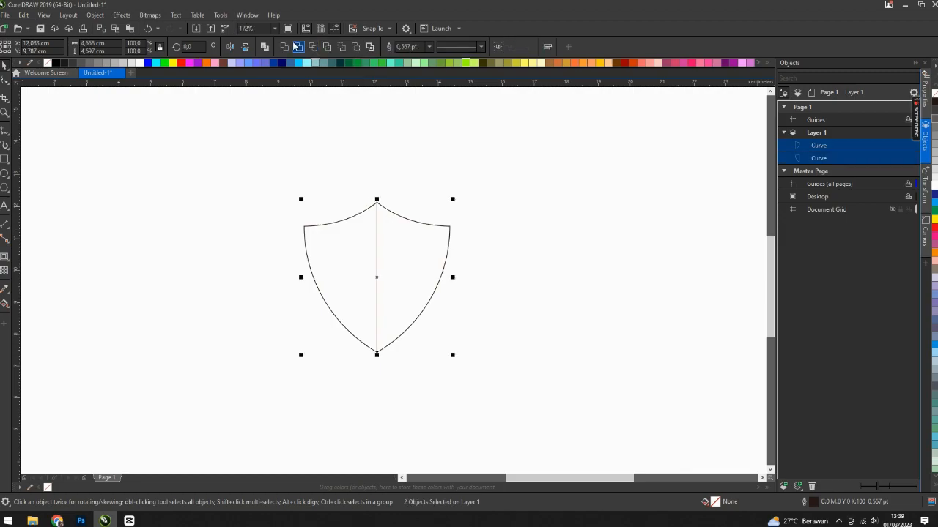
left_click(298, 46)
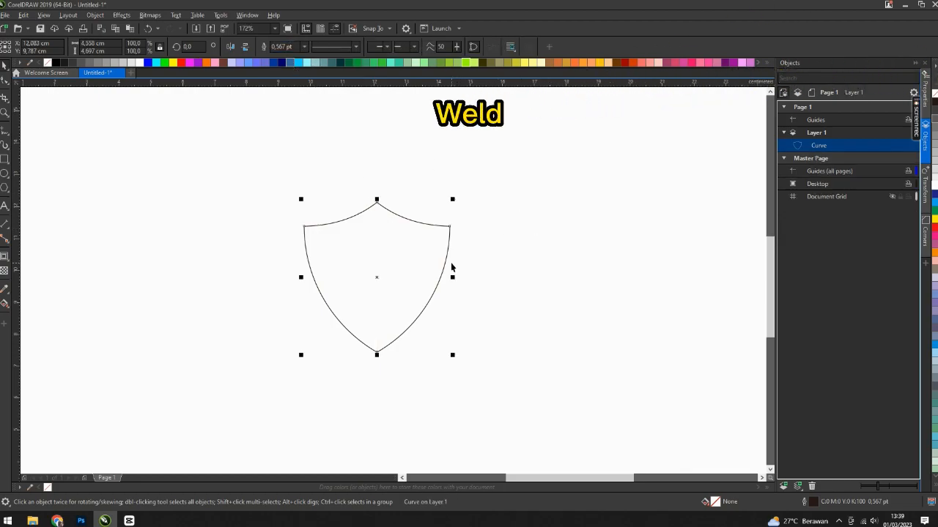
Step: Add a single-step outside contour to the shield and break the contour apart into a separate curve
left_click(3, 259)
scroll(378, 206, "up", 4)
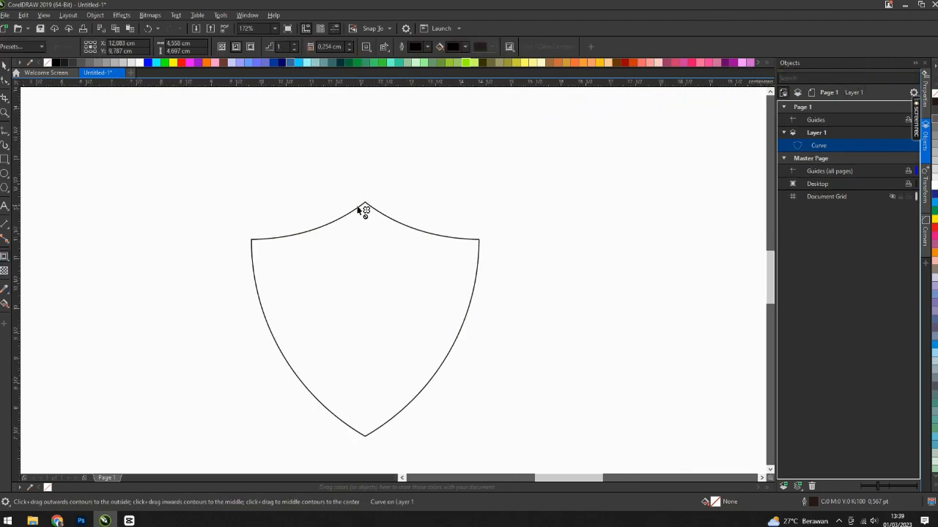
left_click_drag(367, 208, 368, 194)
key("ctrl+k")
key("space")
left_click(505, 215)
scroll(381, 190, "down", 1)
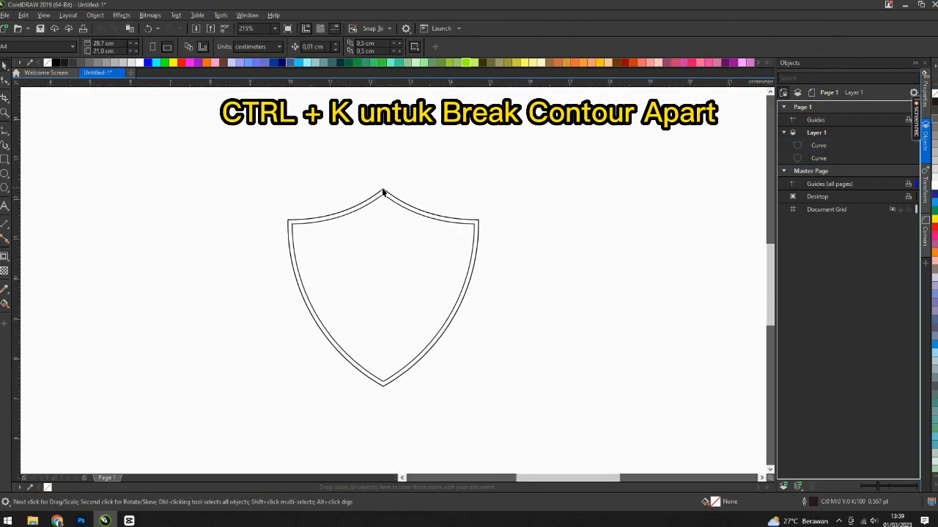
Step: Add an inside contour with a 0.057 cm offset to the inner shield and break it apart into a separate curve
scroll(382, 193, "down", 1)
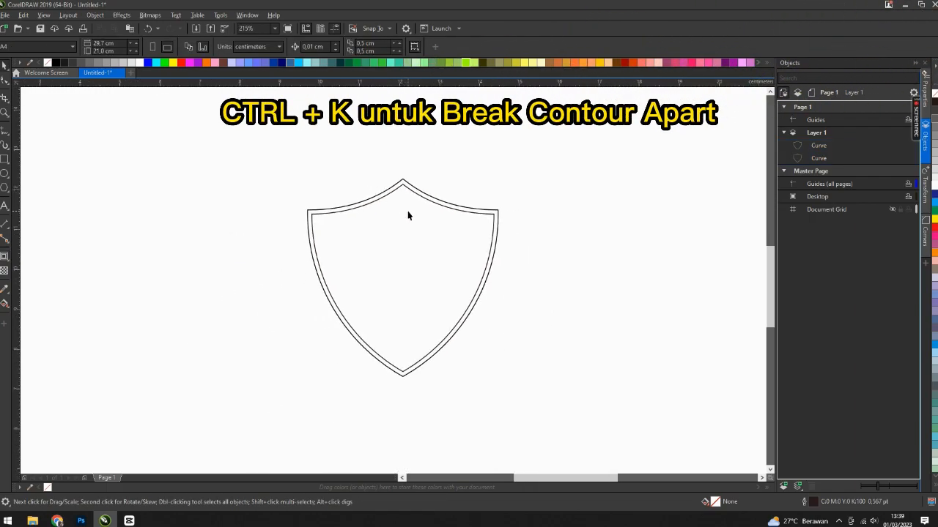
key("space")
left_click(405, 191)
scroll(405, 190, "up", 4)
left_click_drag(394, 172, 392, 180)
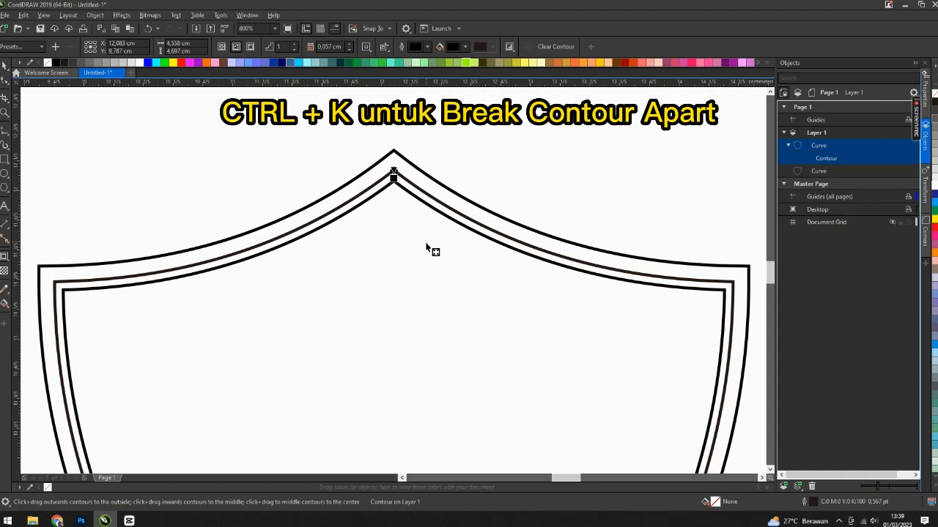
key("ctrl+k")
scroll(425, 212, "down", 2)
key("space")
left_click(543, 190)
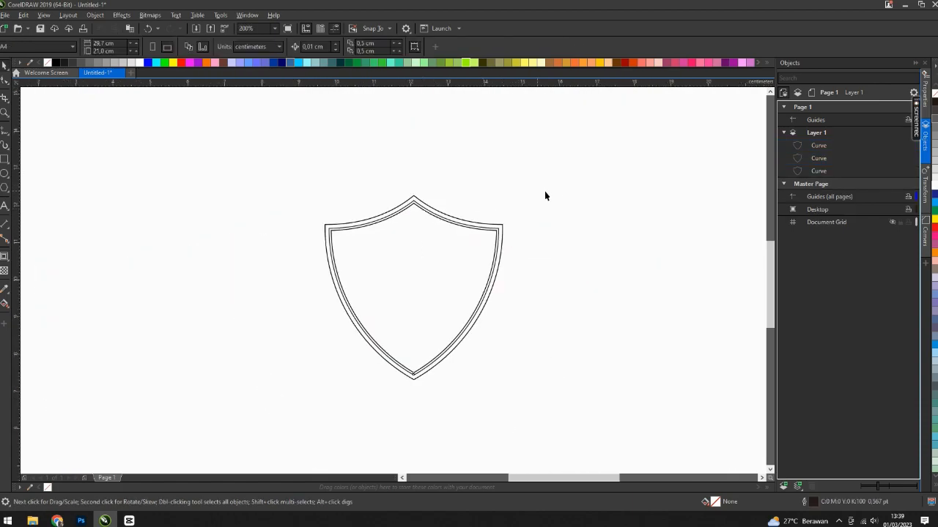
Step: Fill all three shield curves with white
key("Right")
key("Right")
key("Right")
key("Down")
key("Down")
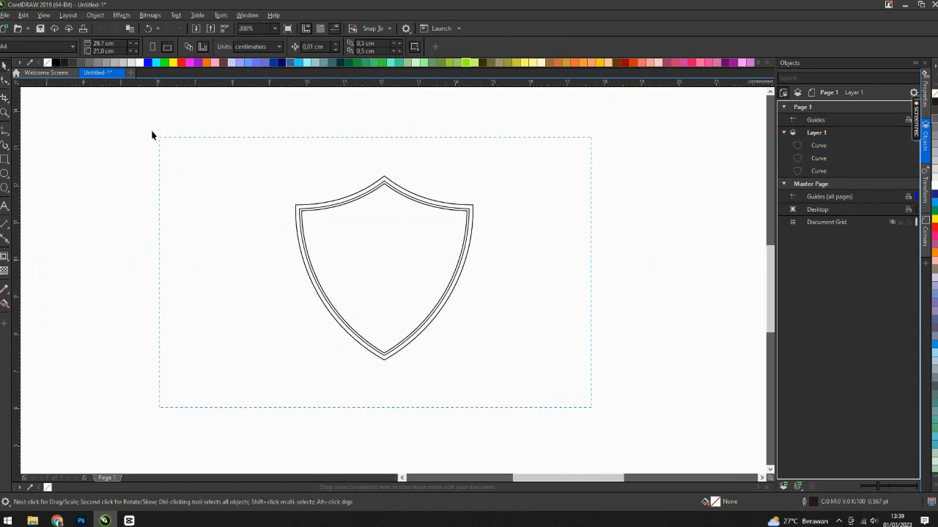
left_click_drag(151, 135, 151, 134)
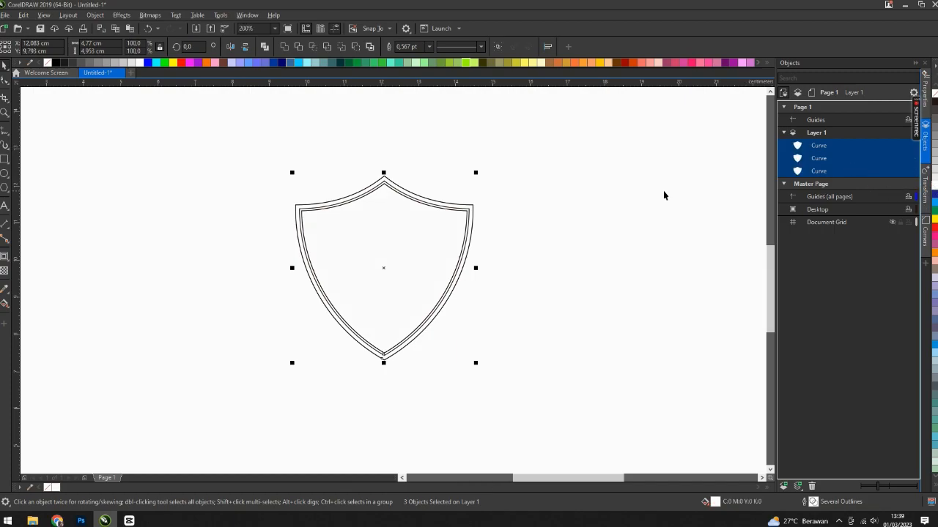
left_click(429, 183)
scroll(393, 188, "up", 2)
scroll(394, 189, "down", 2)
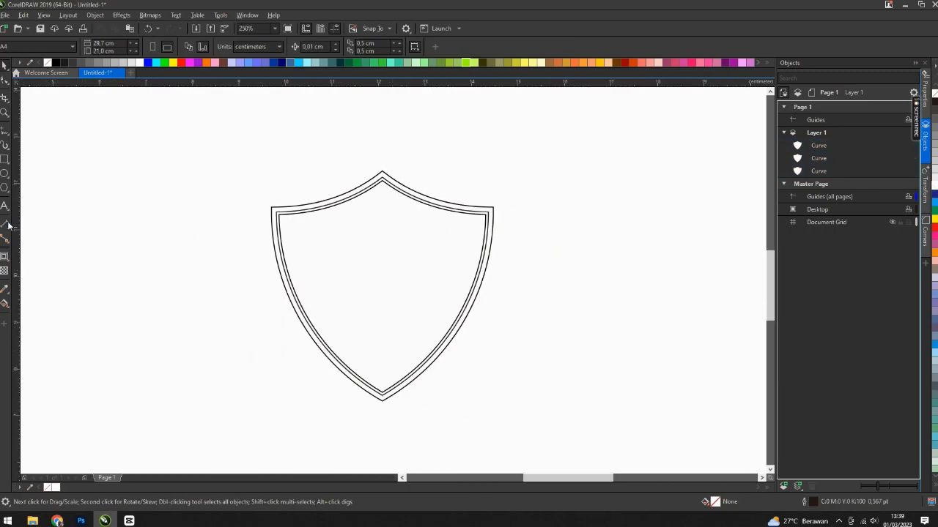
Step: Draw a vertical line about 6.3 cm long through the shields and centre it horizontally on them
left_click(4, 134)
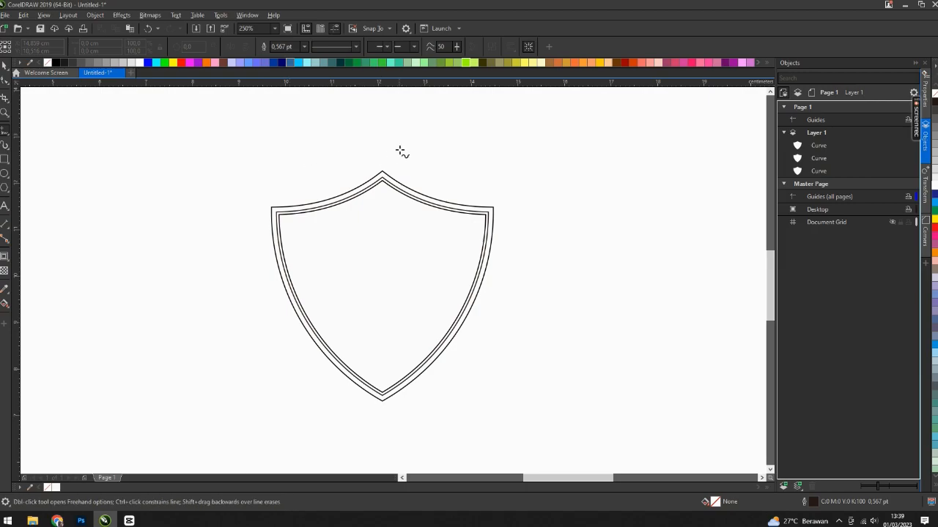
left_click(379, 141)
left_click(370, 439, "ctrl")
key("space")
key("ctrl+a")
left_click(549, 302)
scroll(387, 181, "up", 3)
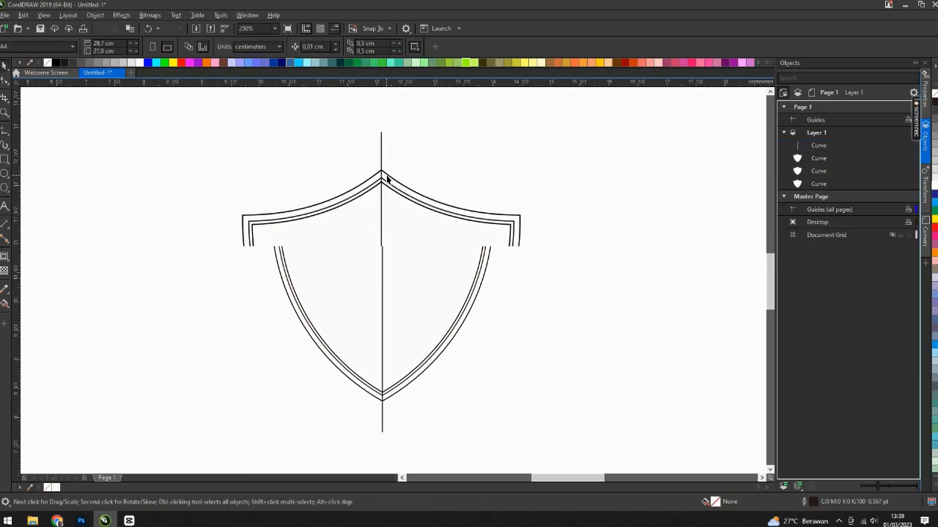
scroll(361, 276, "down", 3)
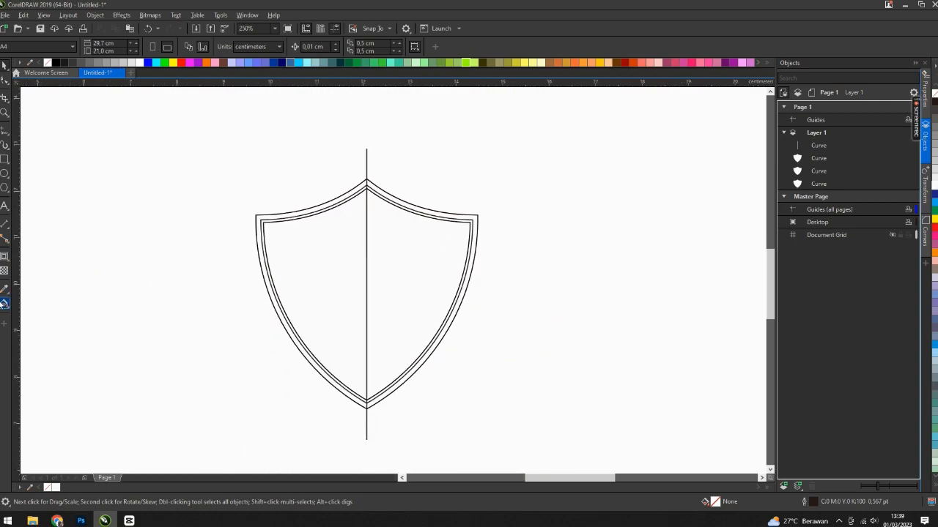
Step: Use Smart Fill to create light yellow left and right halves inside the innermost shield
left_click(4, 303)
left_click(33, 315)
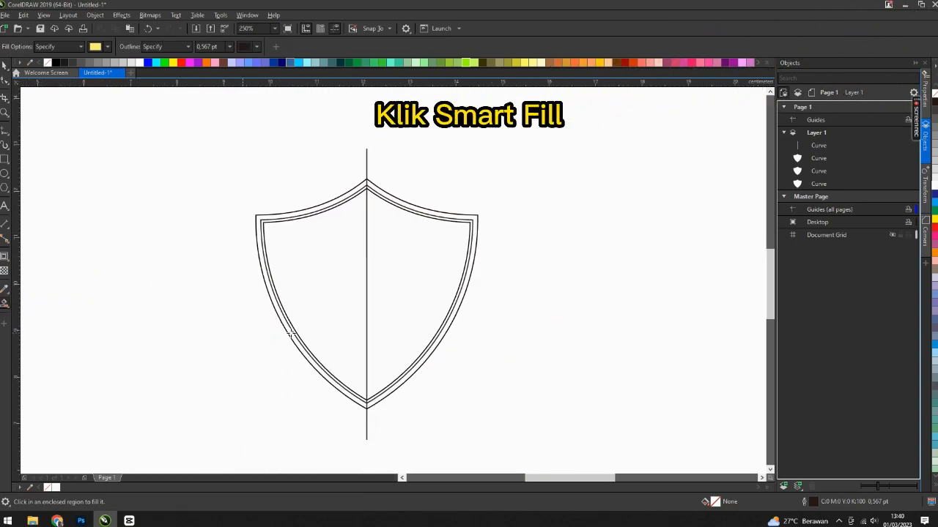
left_click(345, 253)
left_click(415, 270)
key("space")
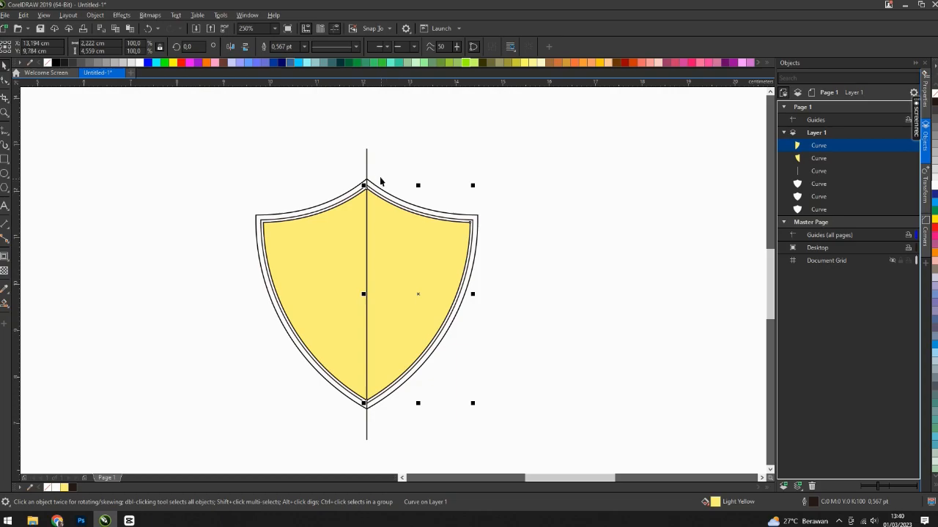
Step: Delete the vertical dividing line that extends past the shield
key("Escape")
left_click(370, 200)
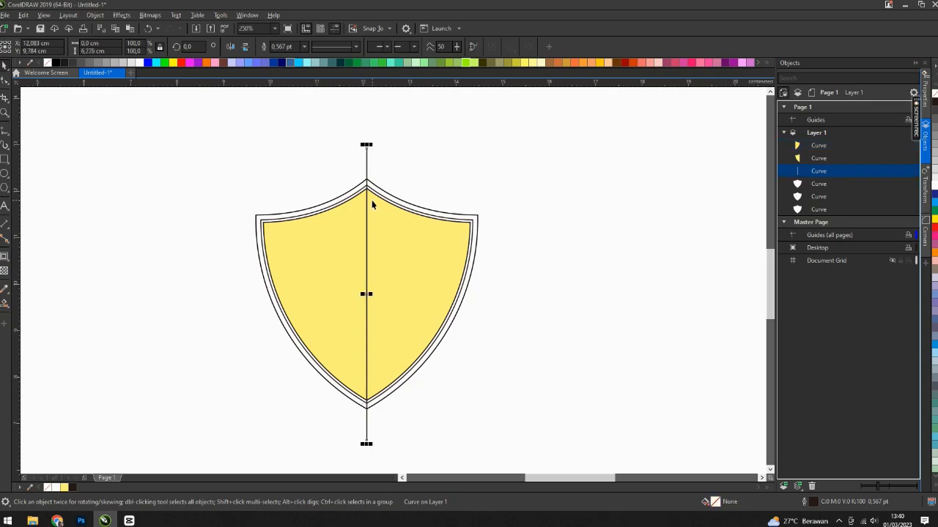
key("Delete")
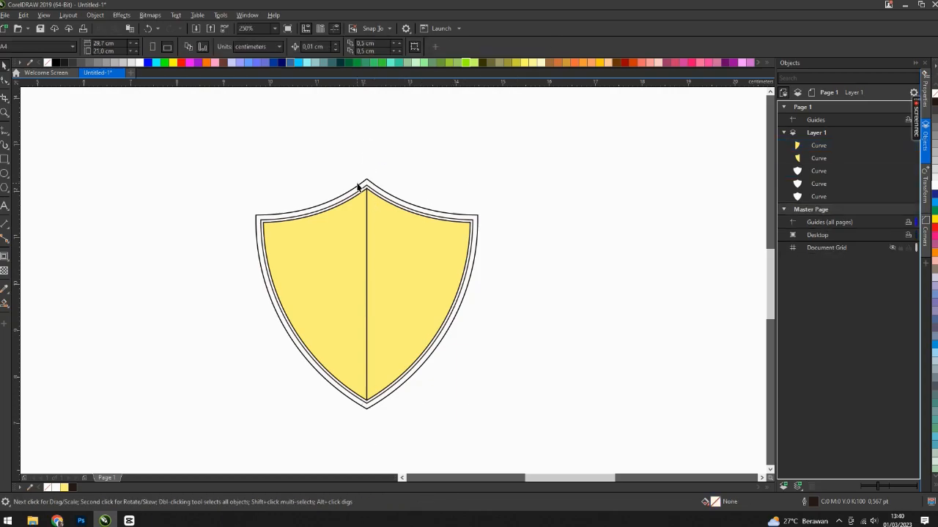
scroll(368, 189, "up", 3)
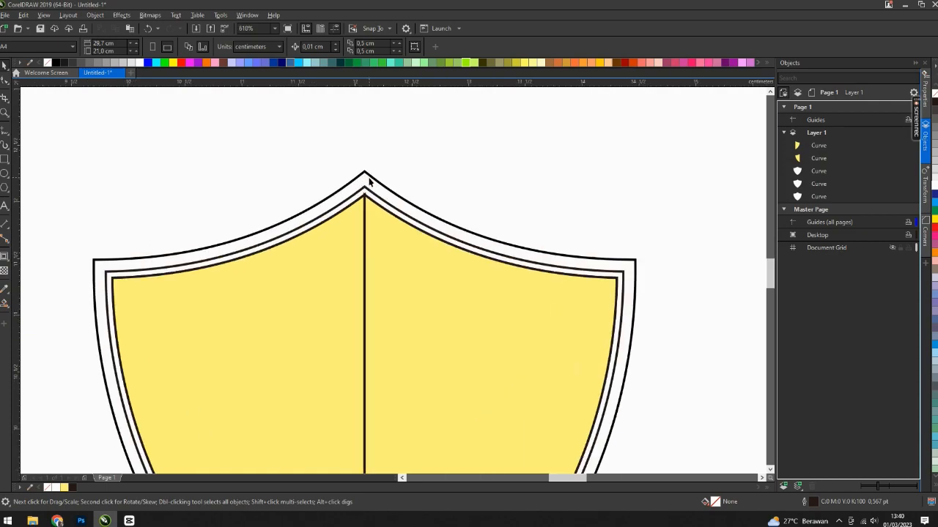
Step: Fill the outermost shield with yellow (#FFFF00) and remove its outline
left_click(368, 181)
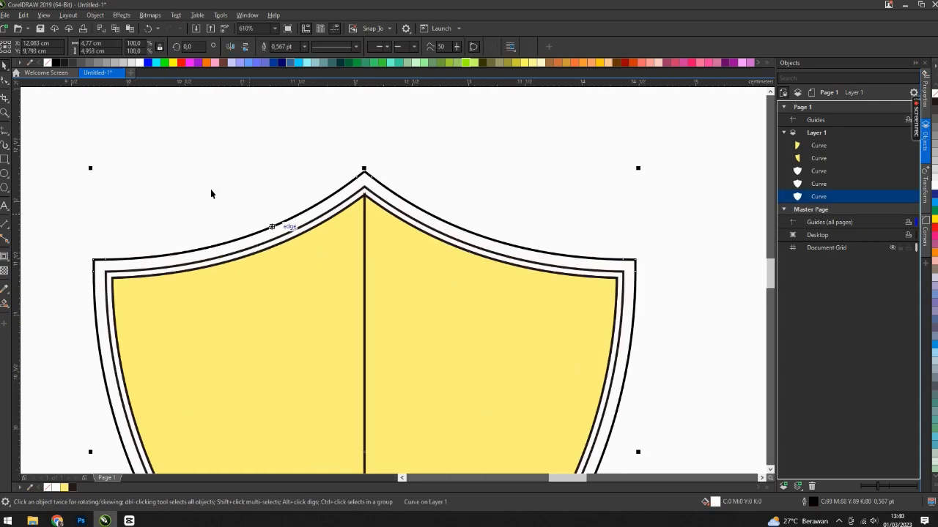
left_click(174, 63)
right_click(47, 488)
left_click(289, 180)
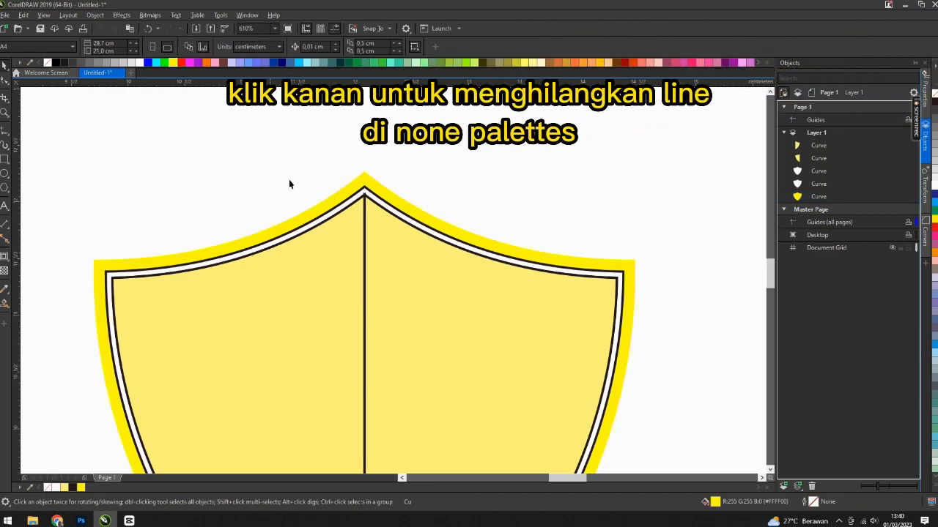
Step: Fill the middle shield, just inside the yellow border, with black
left_click(366, 192)
left_click(58, 63)
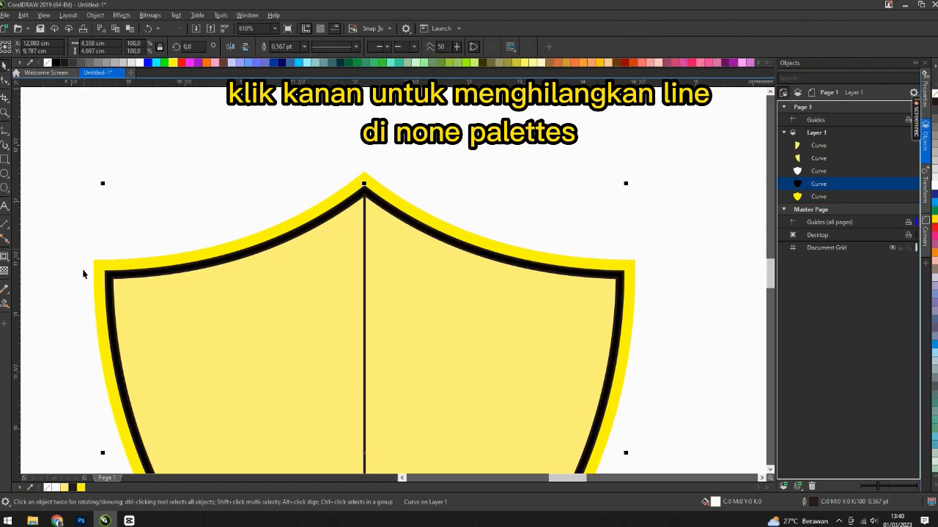
scroll(350, 159, "down", 4)
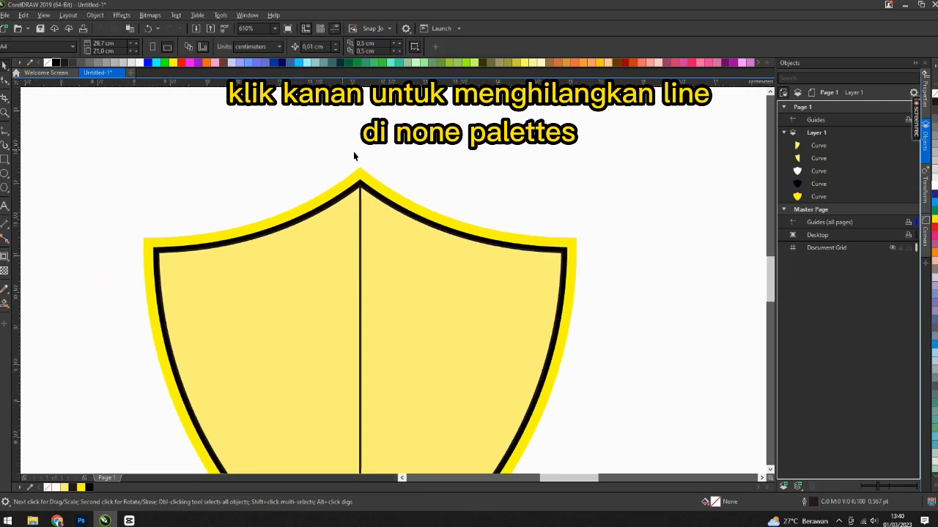
Step: Remove the outlines from the two light yellow halves of the shield
left_click(398, 263)
left_click(307, 276, "shift")
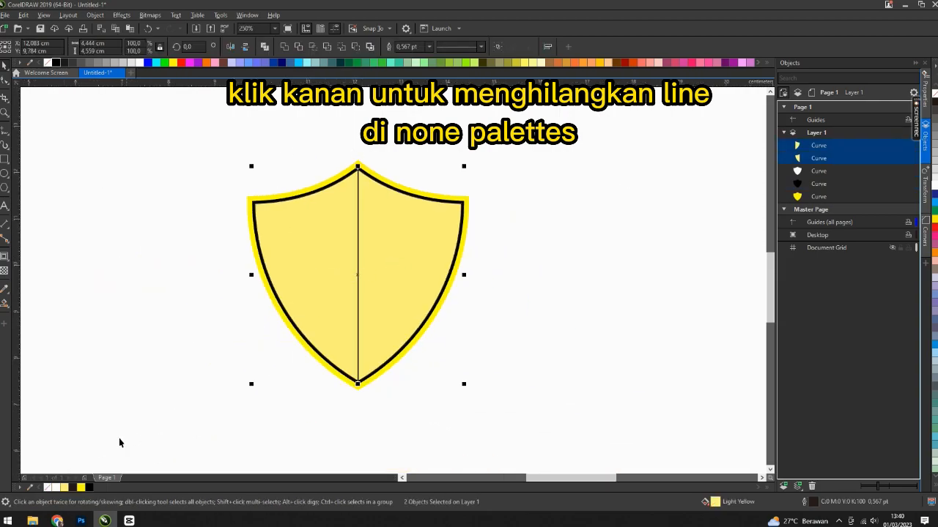
right_click(48, 489)
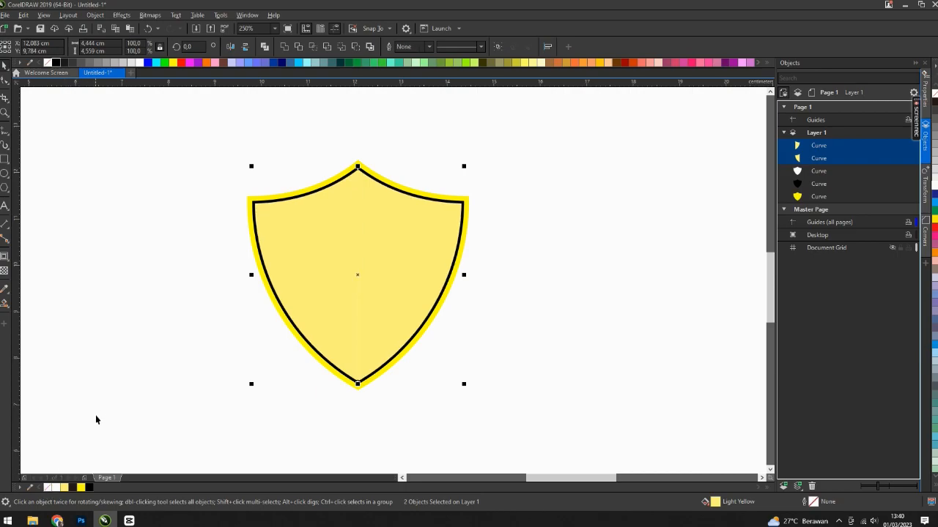
left_click(157, 317)
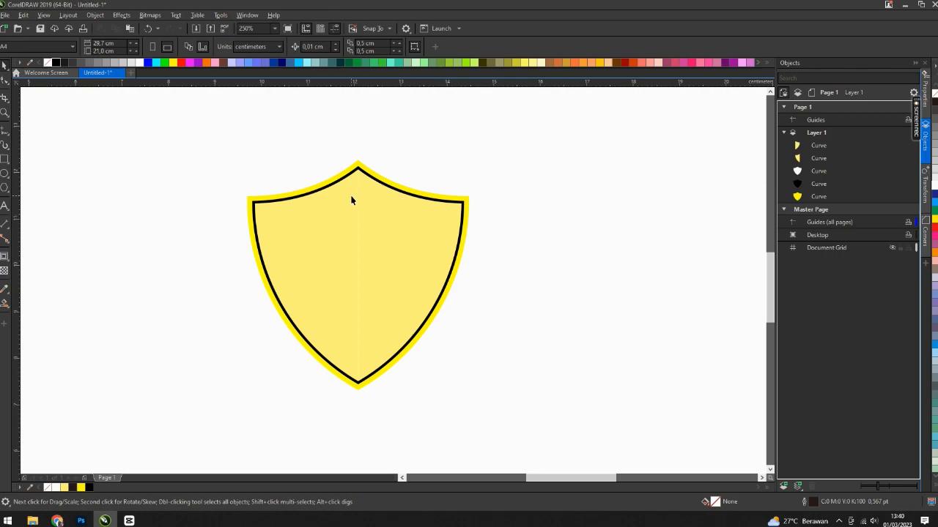
Step: Change the outermost shield's uniform fill to dark gold, RGB 173, 153, 2 (#AD9902)
scroll(351, 200, "down", 2)
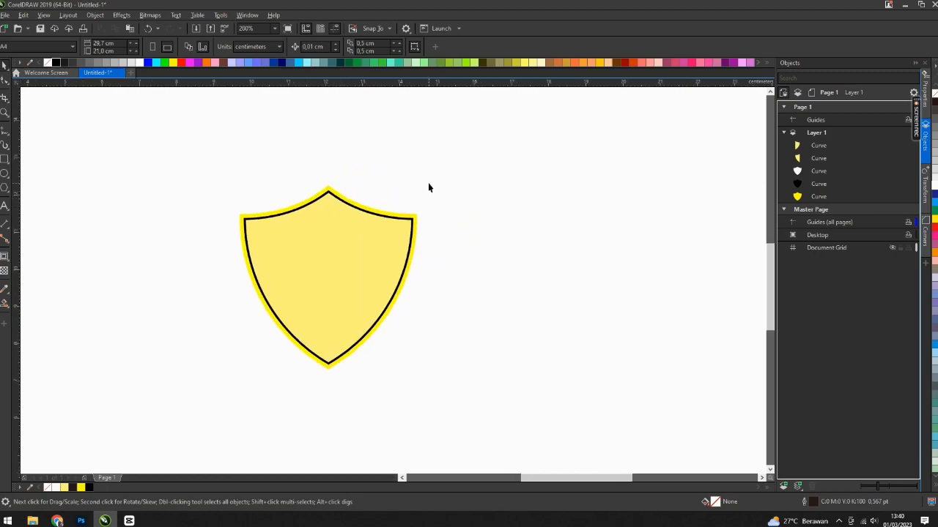
scroll(331, 197, "up", 3)
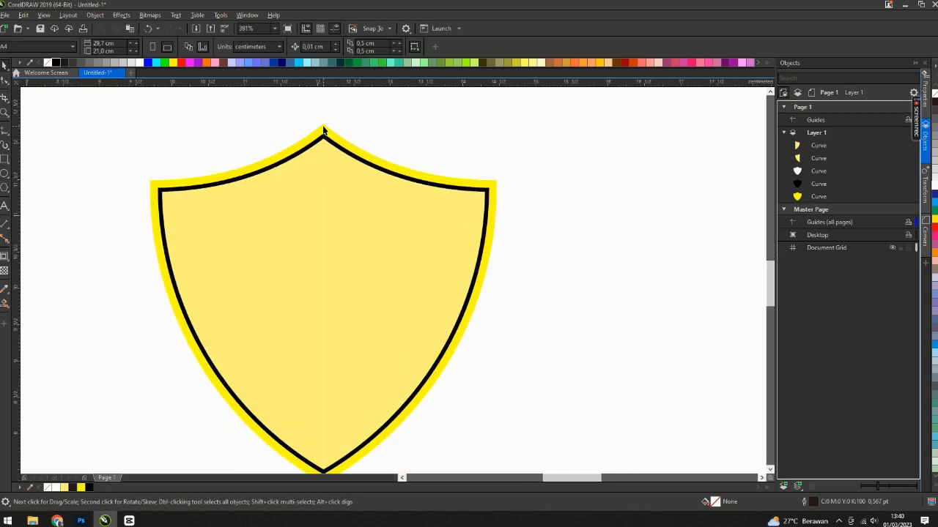
left_click(323, 131)
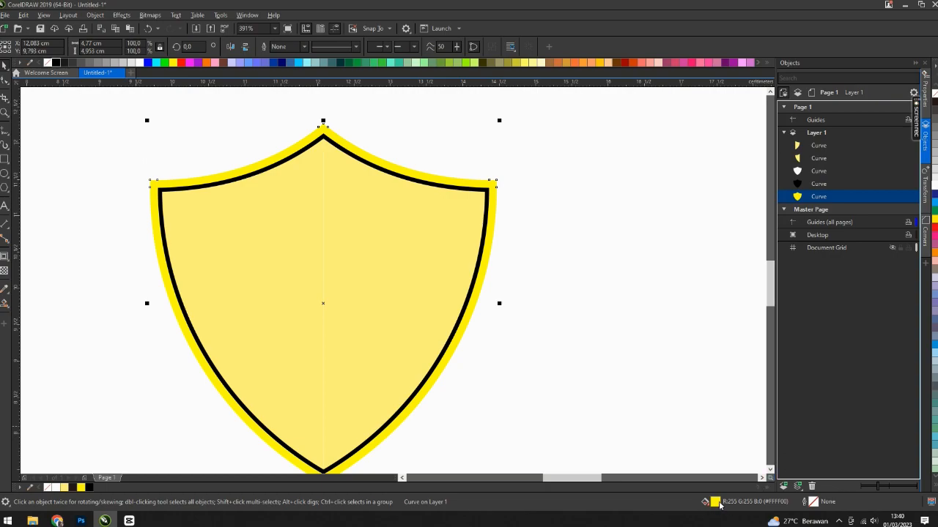
double_click(716, 503)
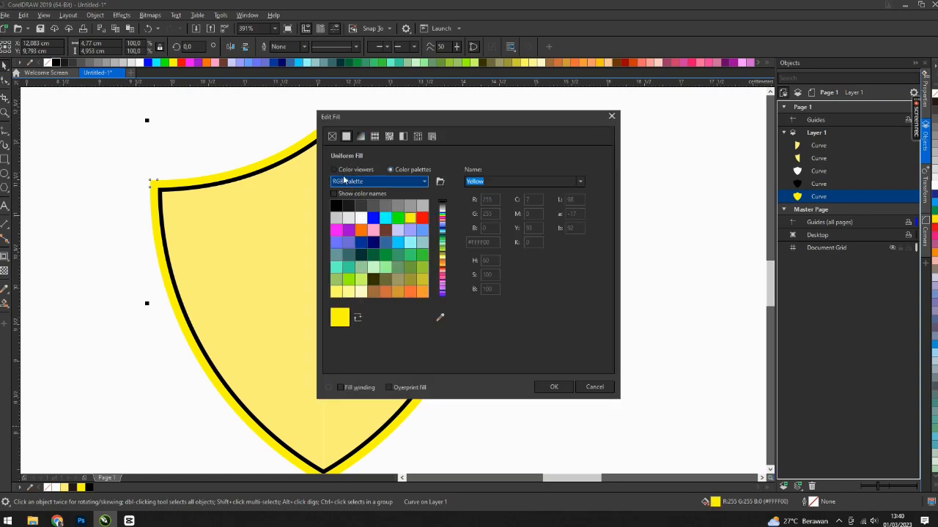
left_click(335, 170)
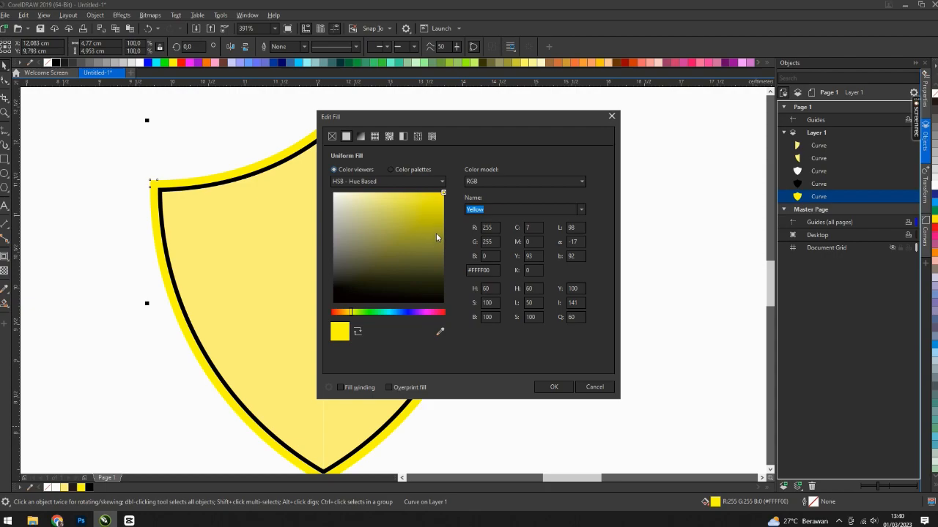
left_click(348, 313)
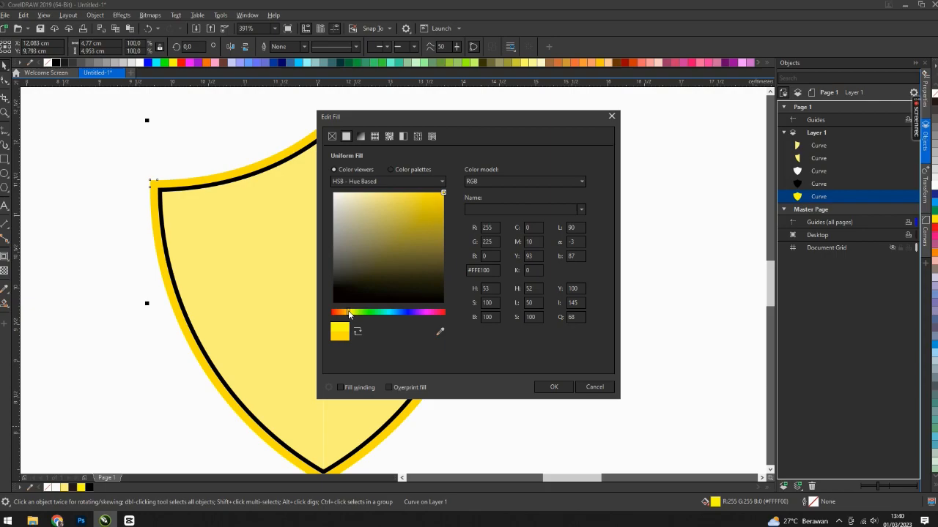
mouse_move(429, 236)
left_mouse_down()
mouse_move(442, 237)
mouse_move(444, 228)
left_mouse_up()
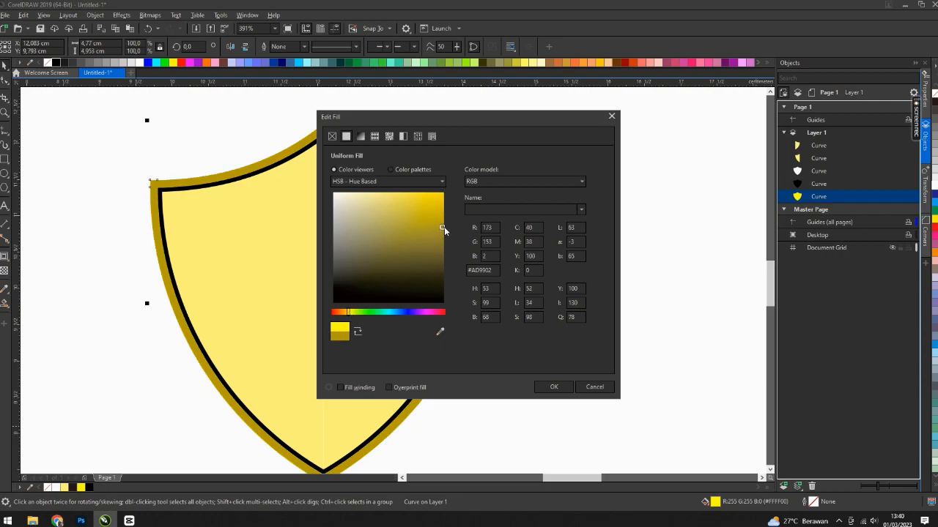
left_click(554, 387)
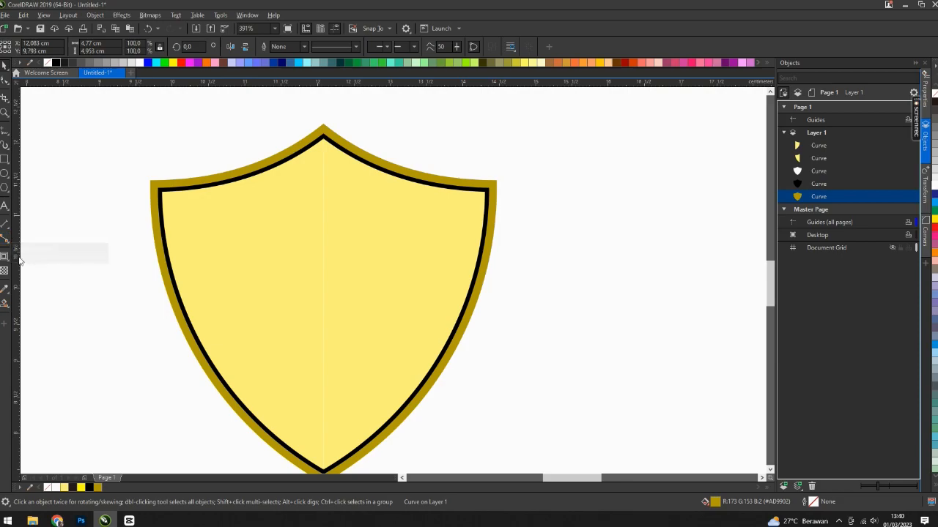
Step: Apply a horizontal linear fountain fill across the full width of the outermost shield, with dark gold #AD9902 at both ends
left_click(4, 300)
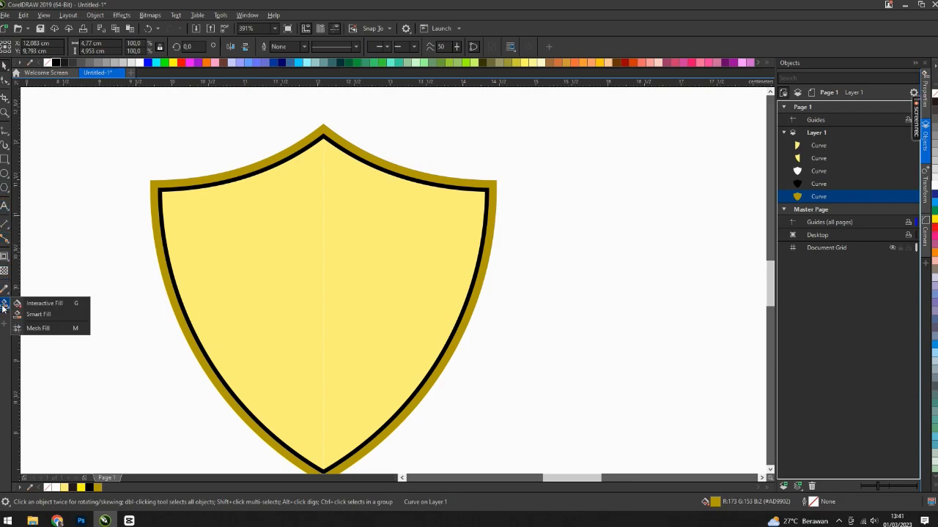
left_click(22, 303)
left_click_drag(150, 211, 495, 211)
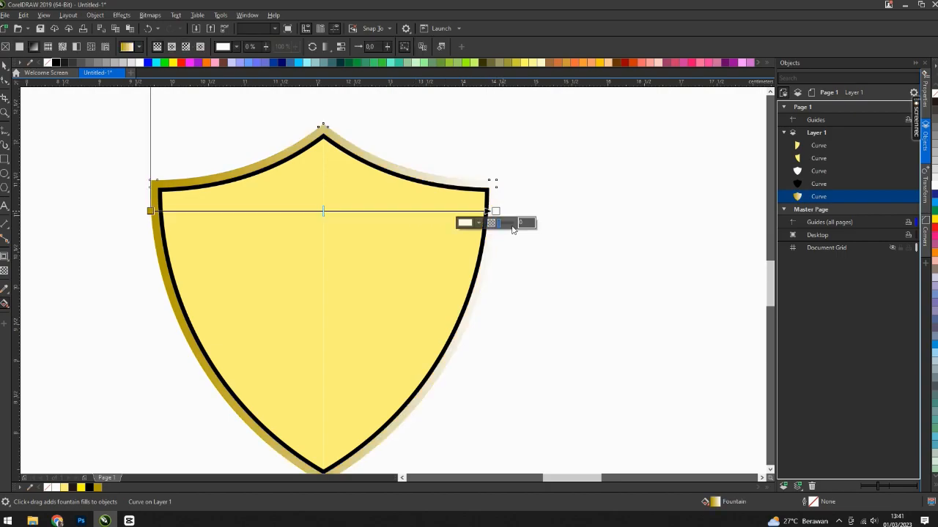
left_click(98, 489)
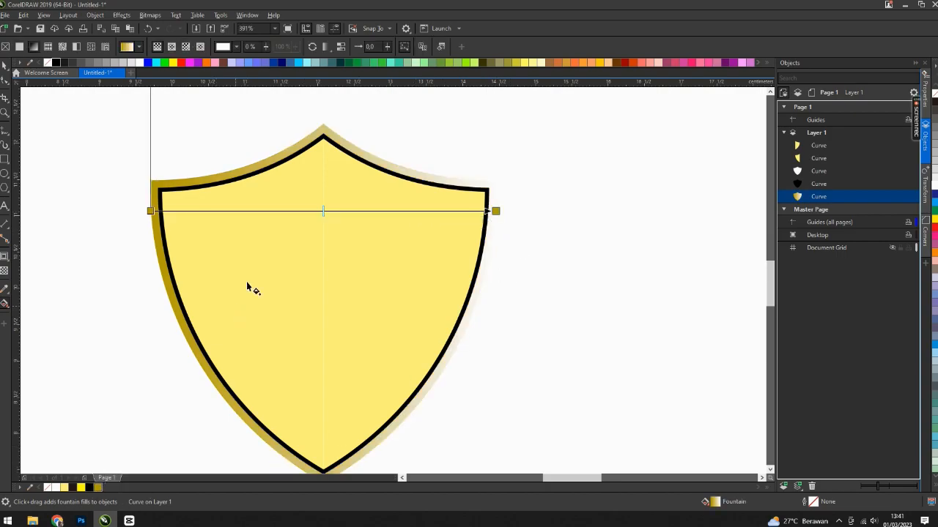
Step: Add a yellow colour node at 50% of the outermost shield's fountain fill
scroll(305, 206, "up", 3)
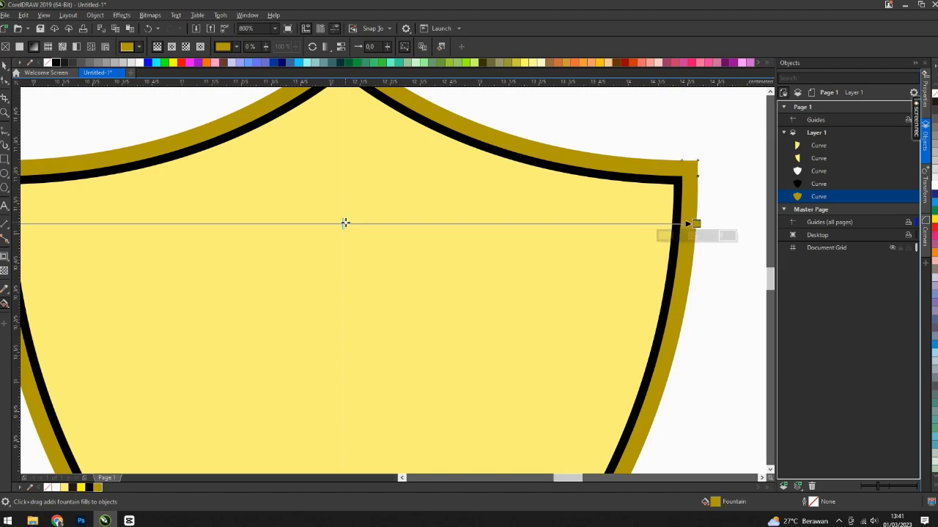
double_click(343, 223)
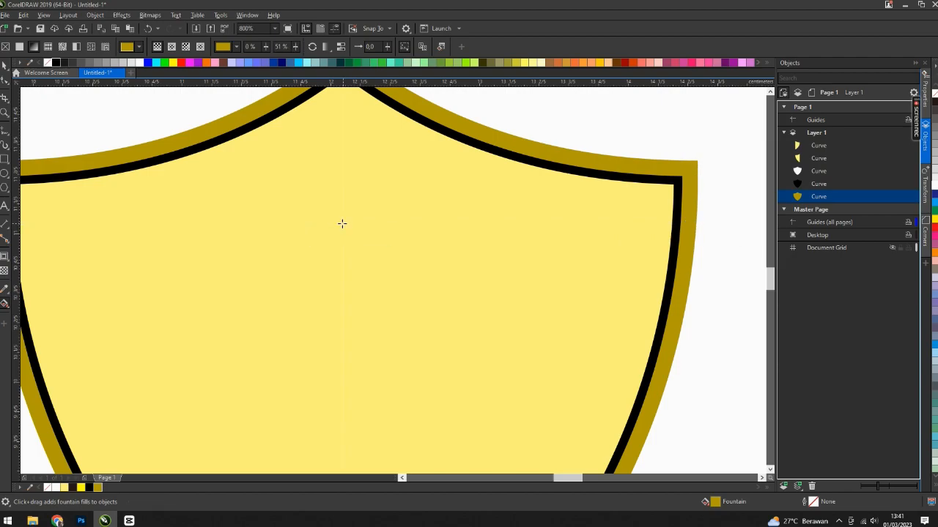
left_click(176, 65)
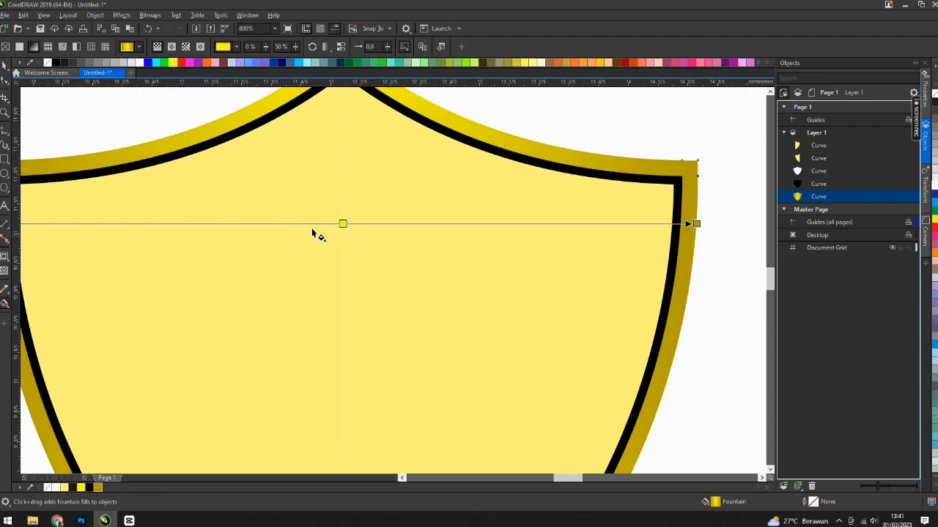
scroll(314, 235, "down", 2)
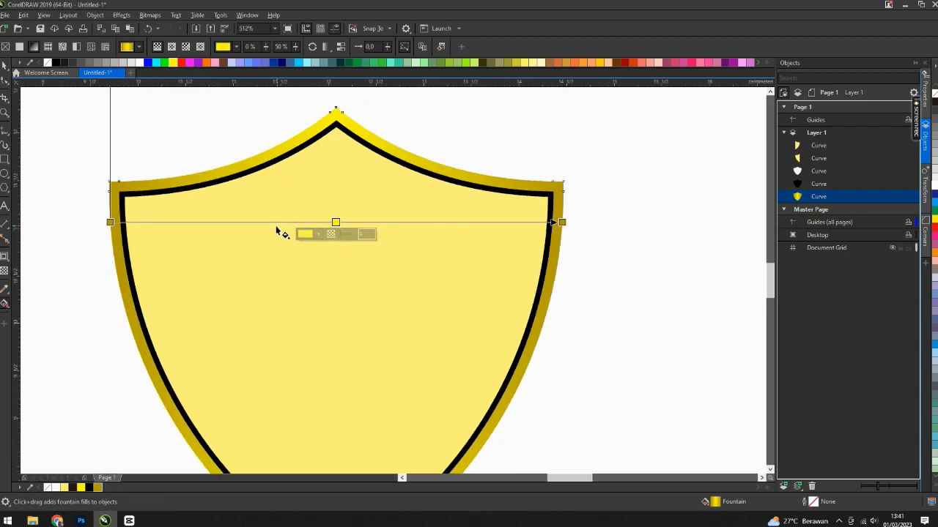
Step: Add another yellow colour node at 27% of the outermost shield's fountain fill
scroll(232, 230, "up", 1)
scroll(232, 229, "up", 1)
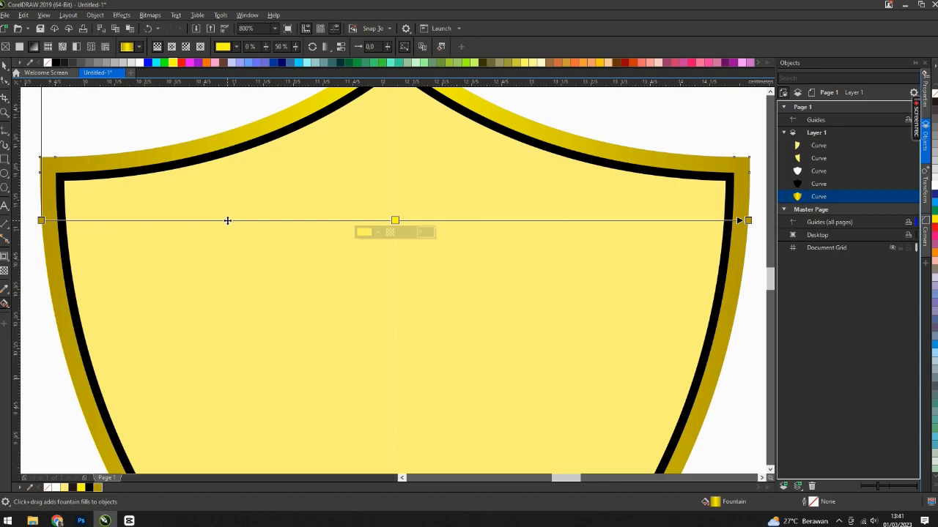
double_click(230, 221)
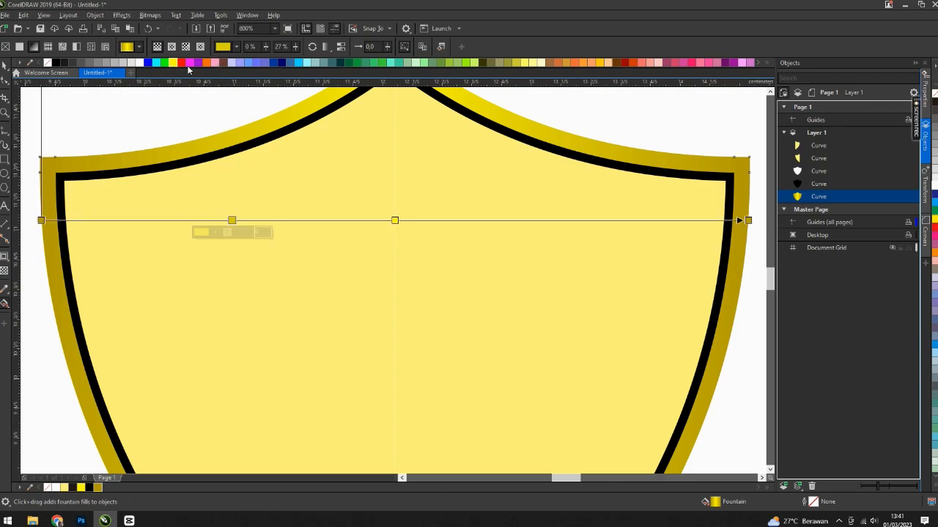
scroll(260, 242, "down", 1)
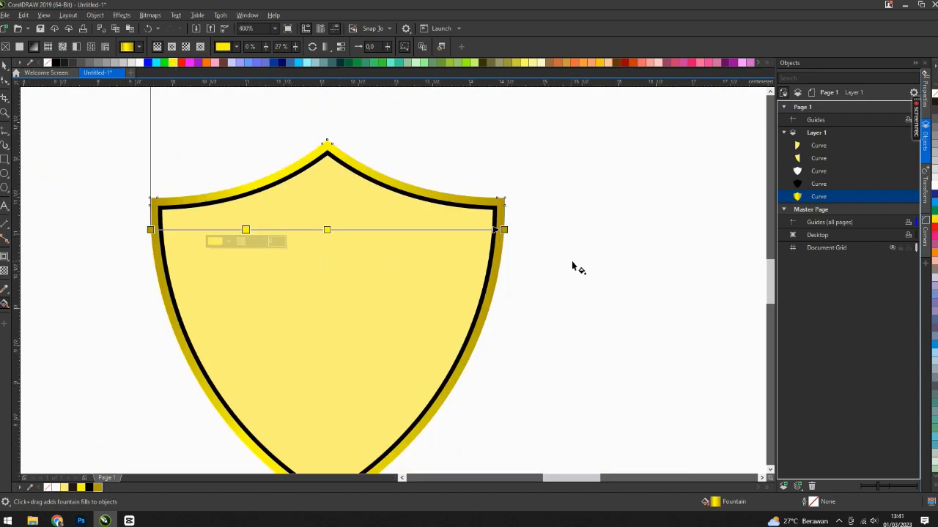
key("space")
key("Escape")
scroll(398, 220, "down", 2)
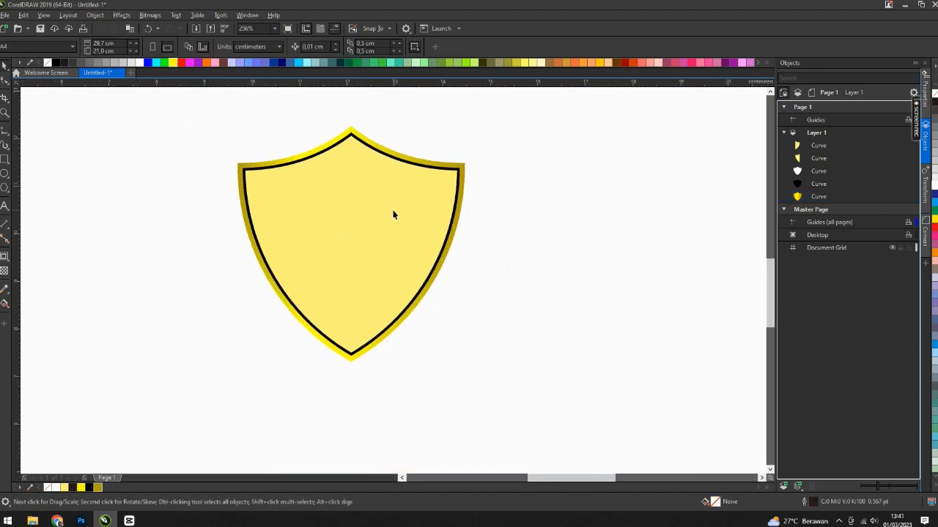
Step: Shift the middle yellow node of the outermost shield's fountain fill to about 56%
scroll(394, 218, "down", 1)
left_click(403, 153)
key("g")
left_click_drag(351, 173, 364, 173)
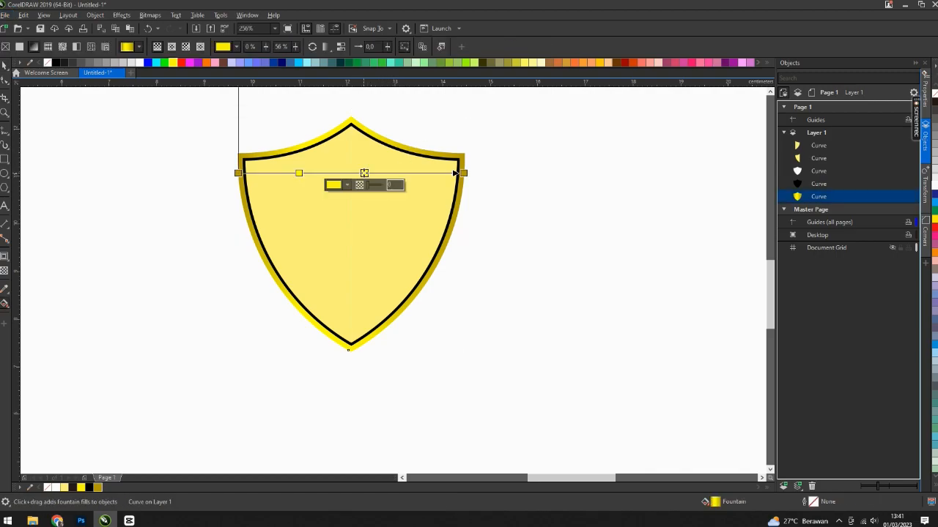
left_click(546, 187)
left_click(5, 66)
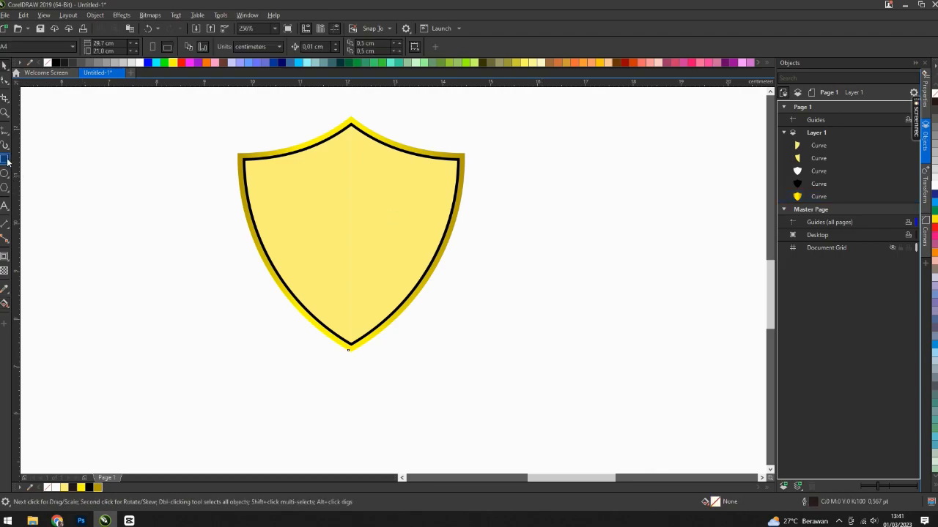
Step: Draw a vertical rectangle about 1.56 by 7.29 cm over the shield's left half and align its right edge with the shield's tip
left_click(4, 159)
scroll(242, 195, "down", 1)
scroll(256, 147, "up", 1)
left_click_drag(268, 142, 329, 421)
key("Left")
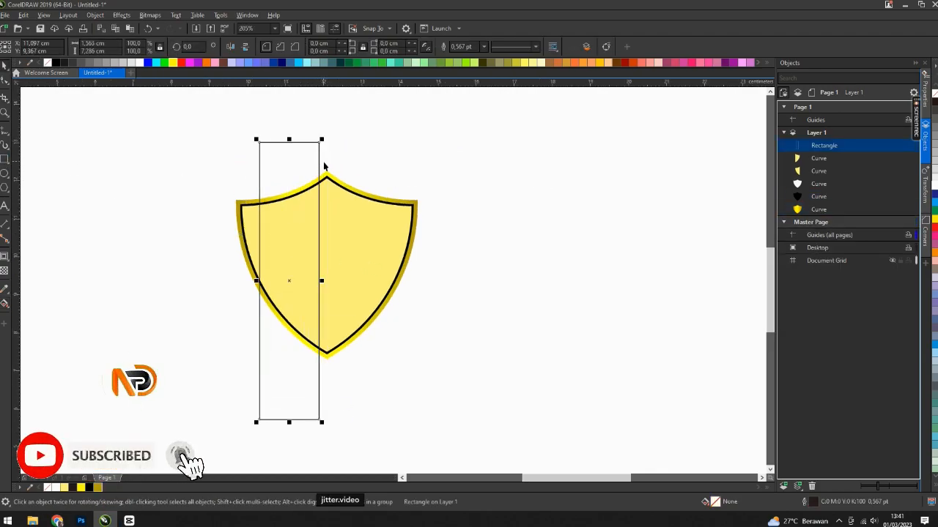
scroll(325, 167, "up", 4)
left_click_drag(307, 208, 337, 196)
scroll(335, 195, "down", 2)
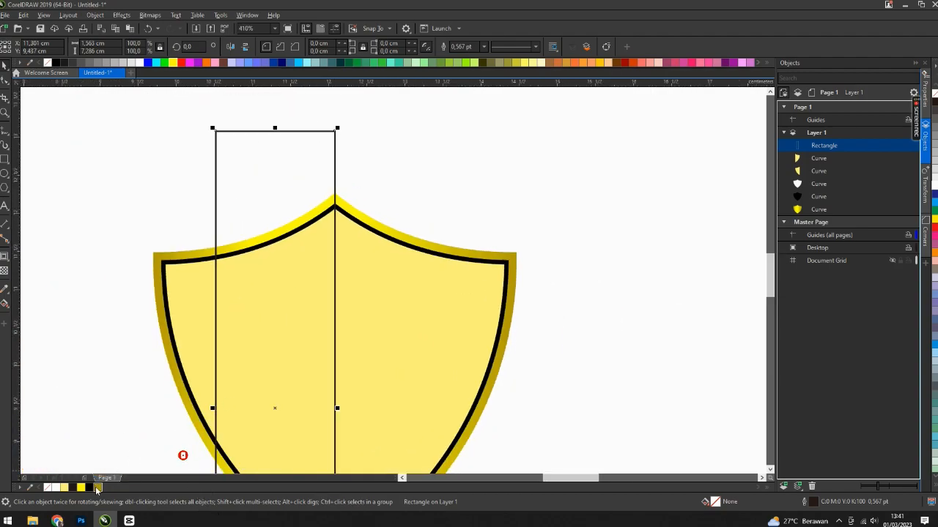
Step: Remove the rectangle's outline and give it a uniform gold fill, RGB 207, 183, 0 (#CFB700)
left_click(97, 488)
right_click(47, 488)
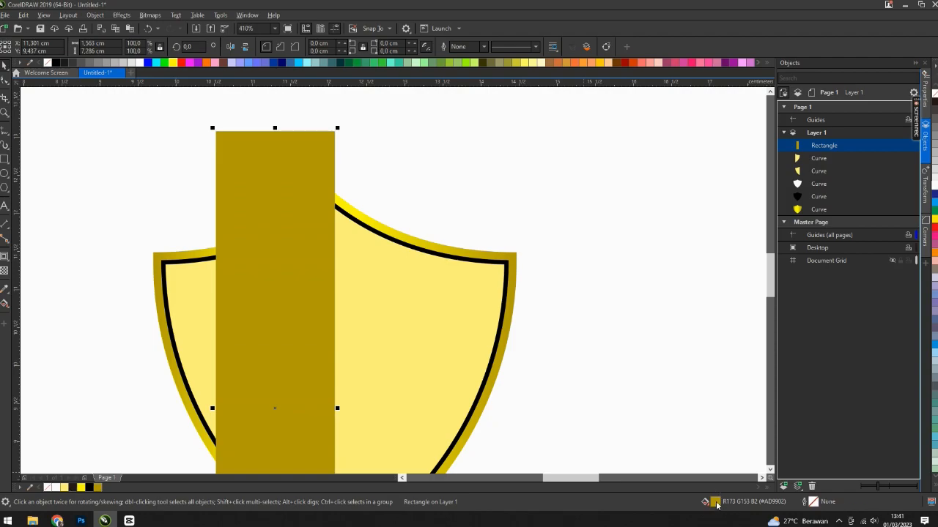
key("F11")
left_click(335, 170)
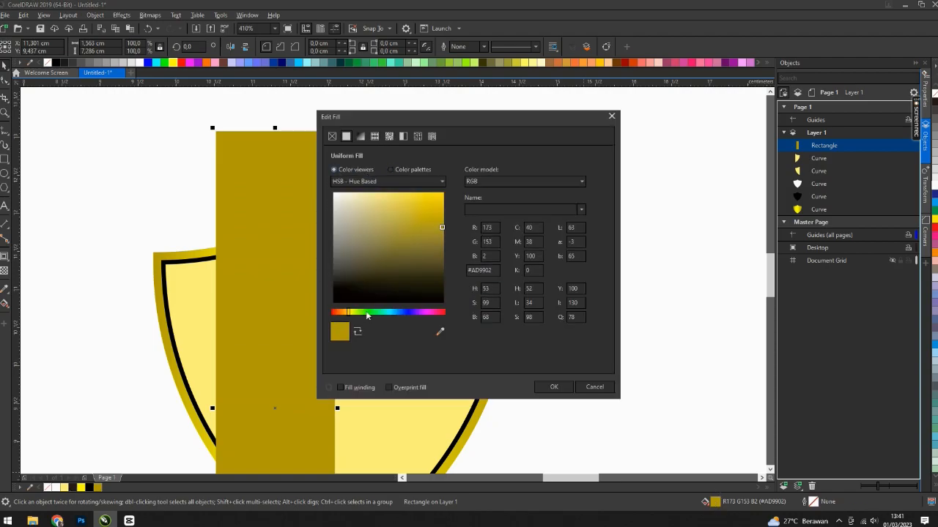
left_click_drag(444, 224, 444, 215)
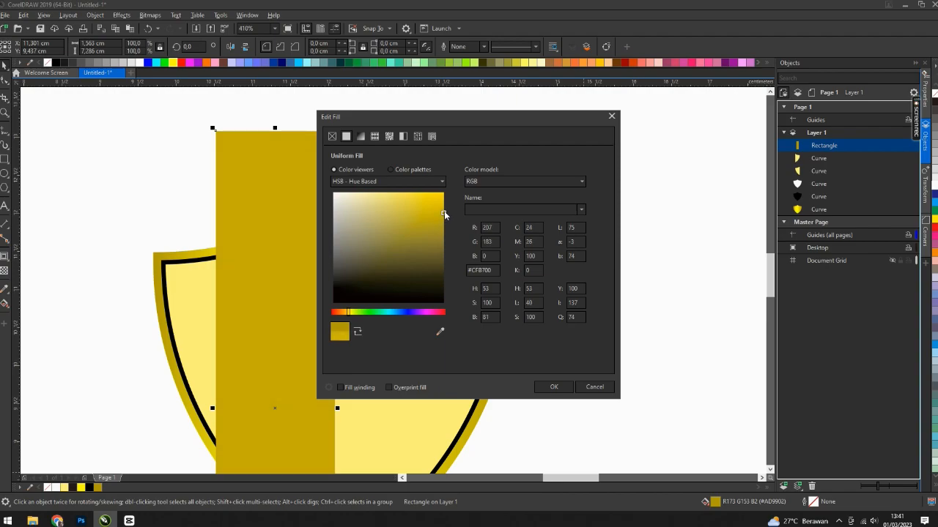
left_click(554, 387)
Step: Narrow the gold rectangle from its left side to about 1.28 cm, keeping its right edge on the shield's centre line
scroll(278, 273, "down", 2)
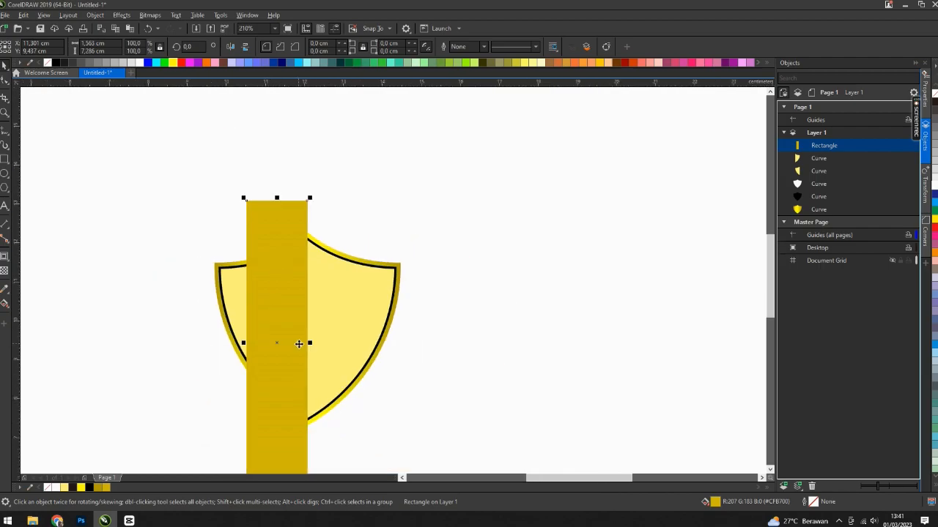
left_click_drag(247, 341, 256, 344)
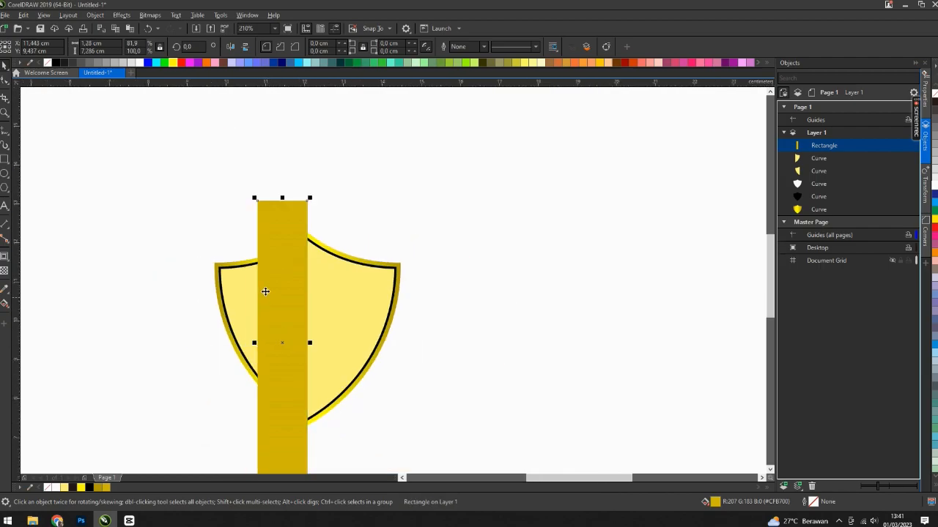
Step: PowerClip the gold rectangle inside the outermost yellow gradient shield
scroll(273, 245, "up", 2)
right_click(277, 232)
left_click(327, 341)
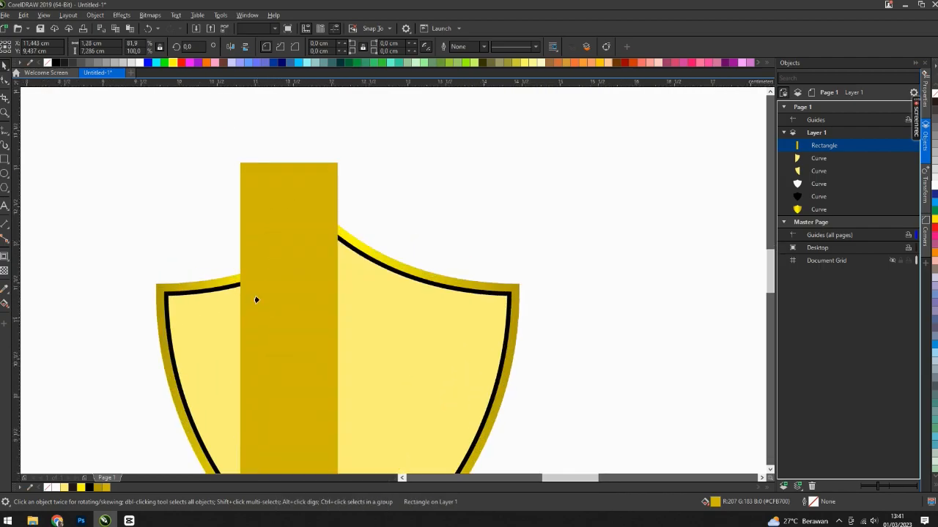
left_click(224, 280)
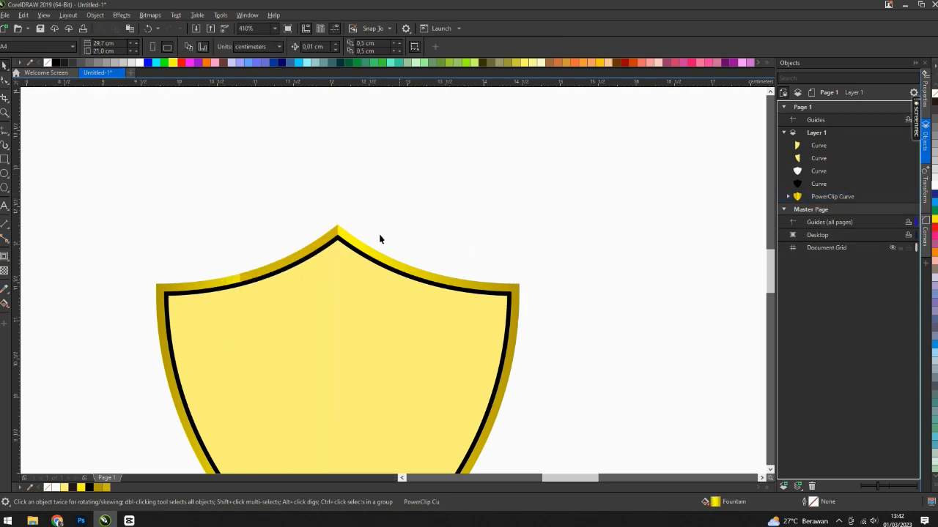
Step: Edit the PowerClip contents and fade the gold rectangle with a horizontal linear transparency from the shield's centre line outwards, then finish editing
left_click(313, 248, "ctrl")
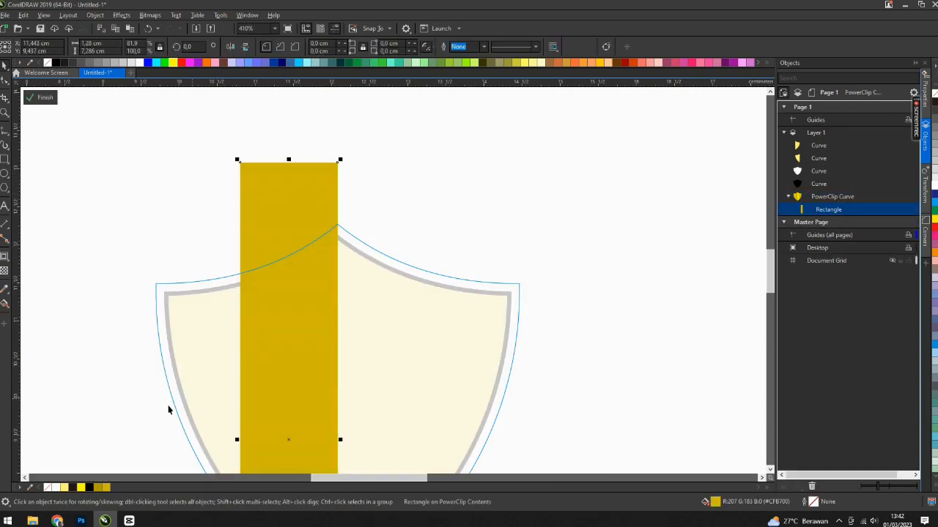
left_click(5, 270)
left_click_drag(350, 401, 249, 401)
key("space")
left_click(598, 222, "ctrl")
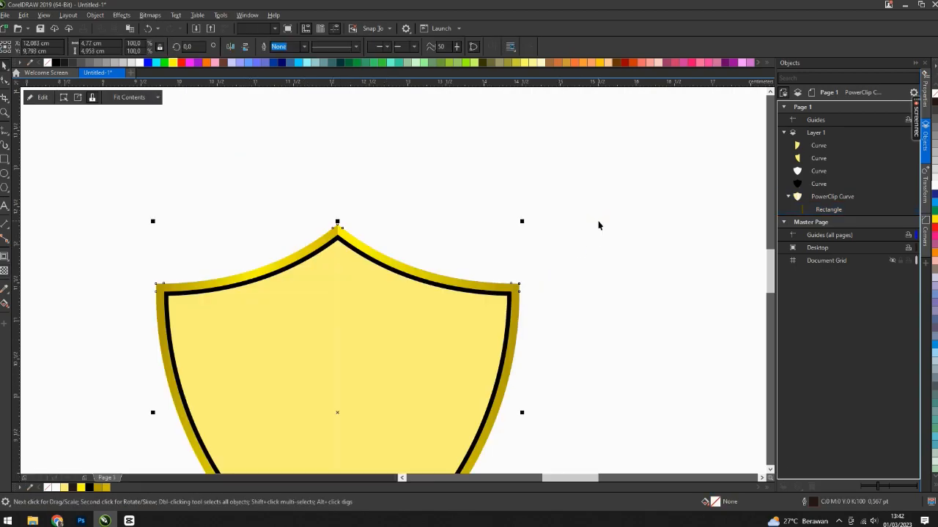
left_click(485, 226)
scroll(354, 208, "down", 2)
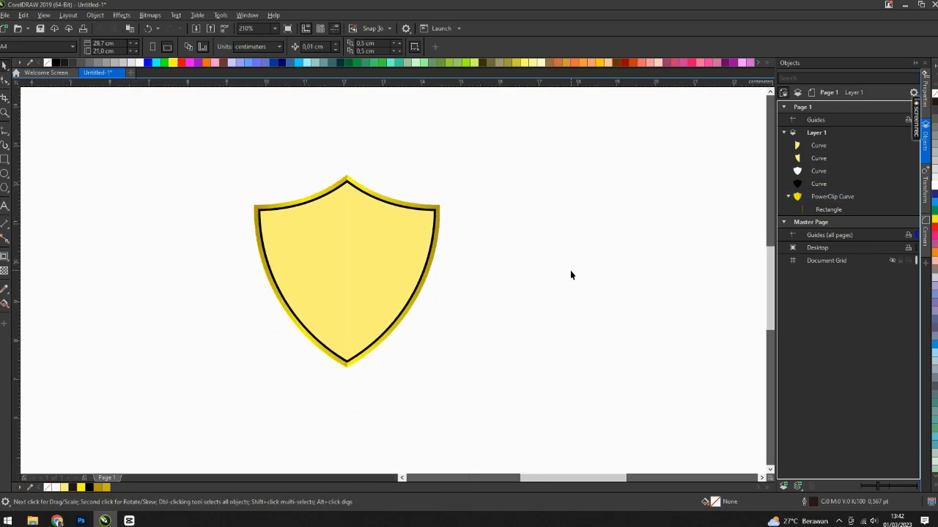
Step: Fill both light yellow interior halves of the shield with white
scroll(348, 195, "up", 2)
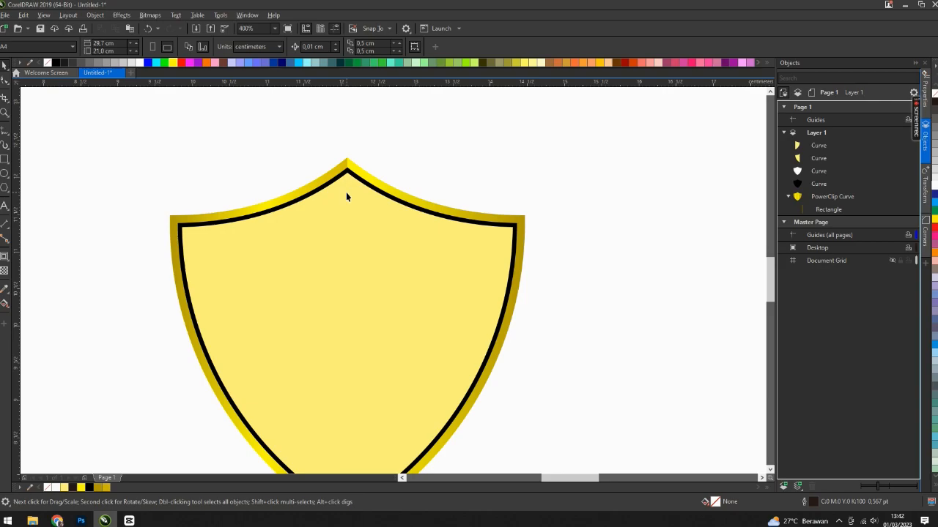
scroll(344, 160, "down", 1)
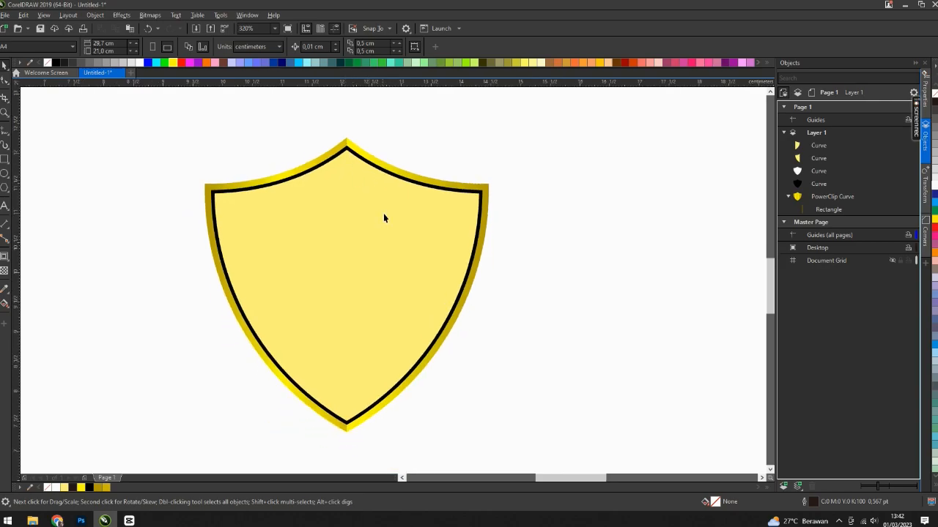
left_click(383, 213)
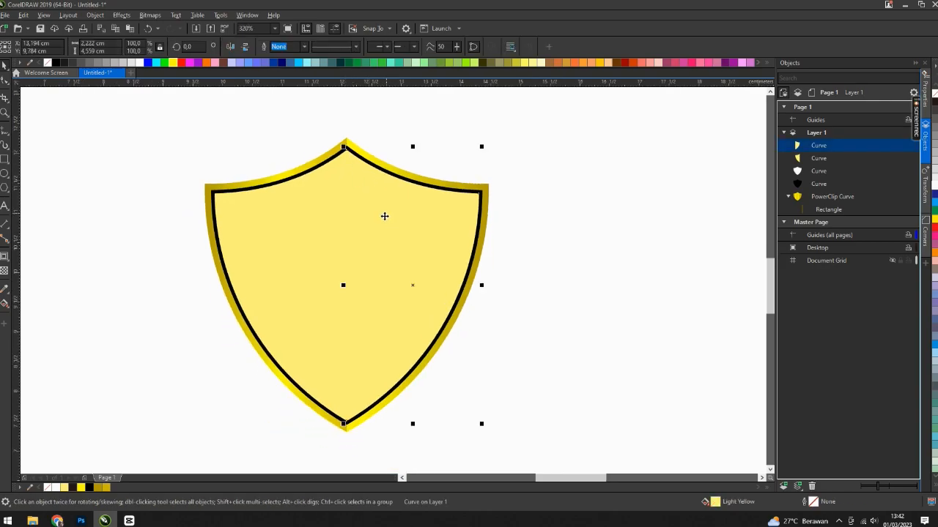
left_click(311, 230, "shift")
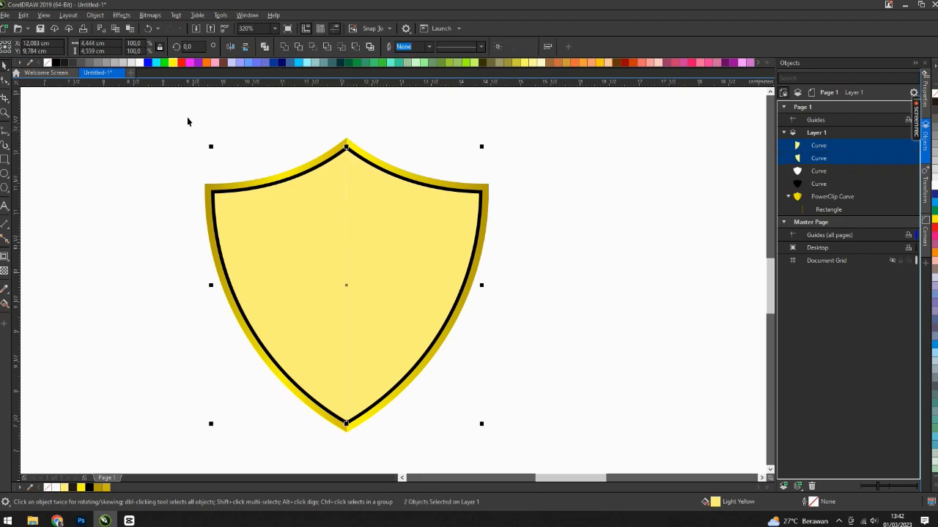
left_click(139, 64)
left_click(382, 242)
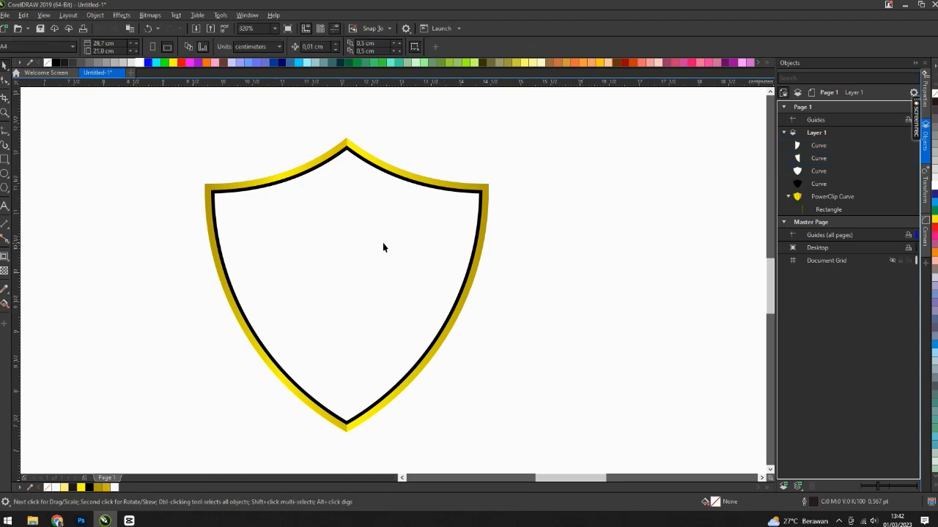
Step: Apply a vertical linear transparency to the right white half and delete the full white shield curve beneath the two halves
left_click(4, 271)
left_click_drag(383, 156, 383, 385)
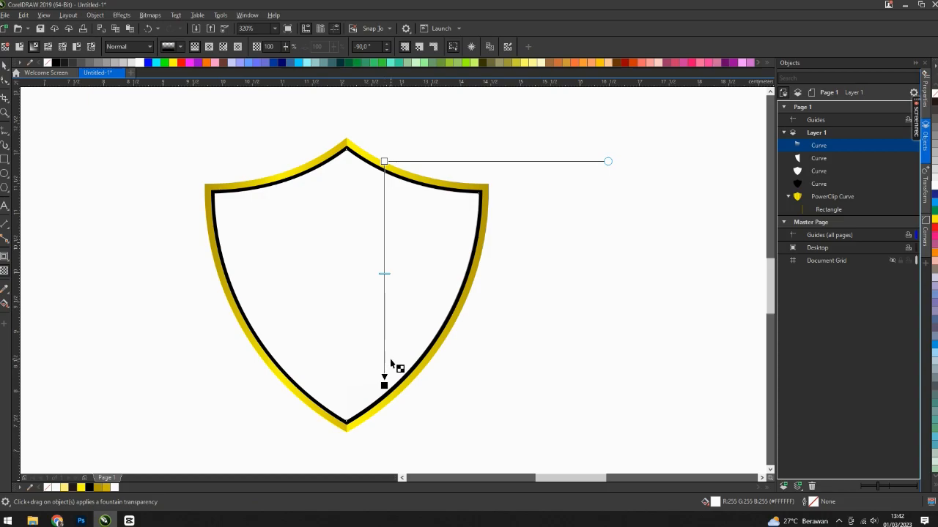
left_click(819, 170)
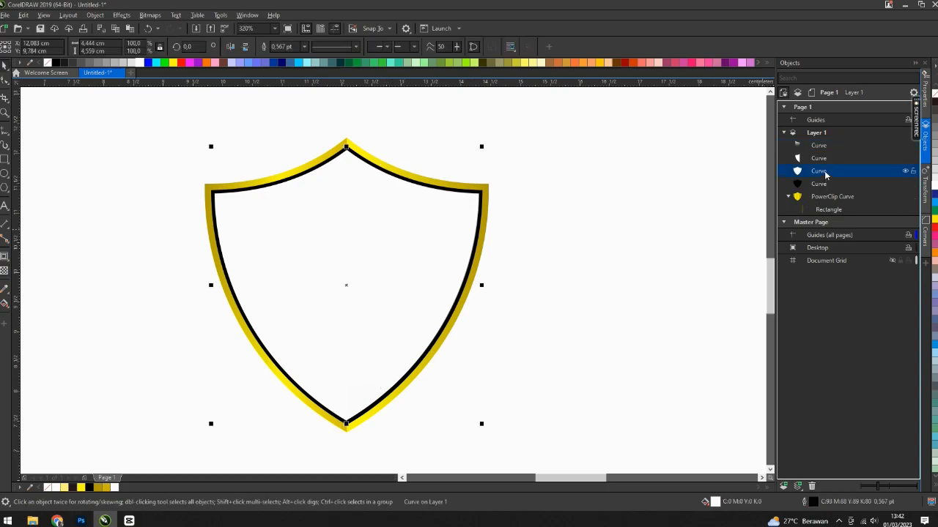
key("Delete")
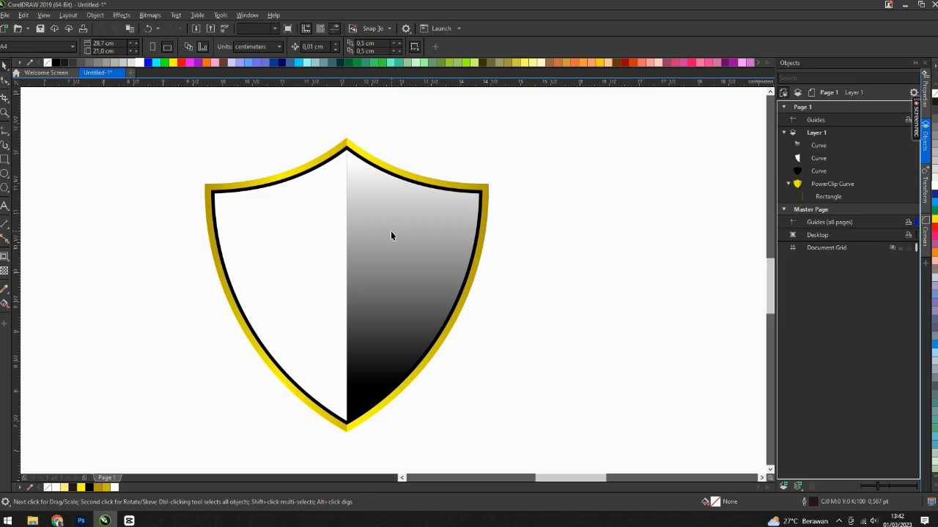
Step: Set the upper transparency node of the shield's right half to 70%
left_click(391, 230)
left_click(385, 161)
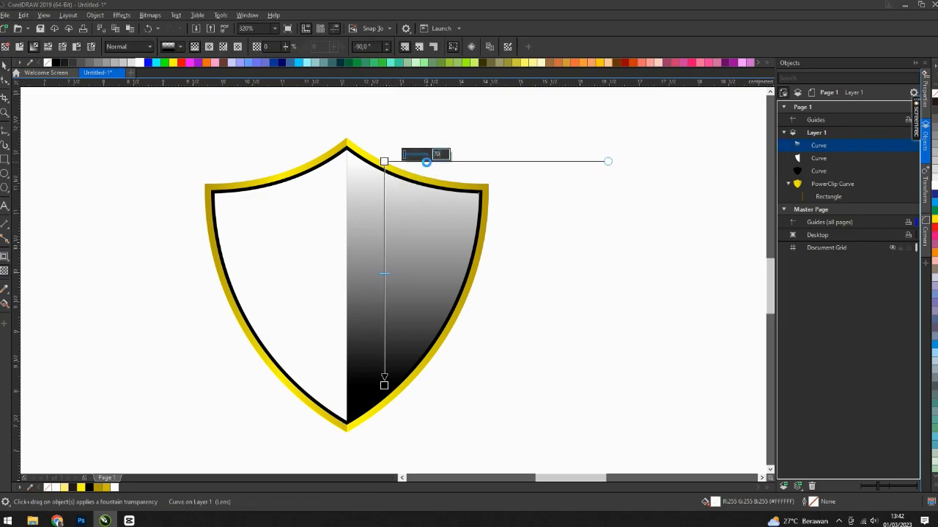
left_click_drag(427, 162, 429, 167)
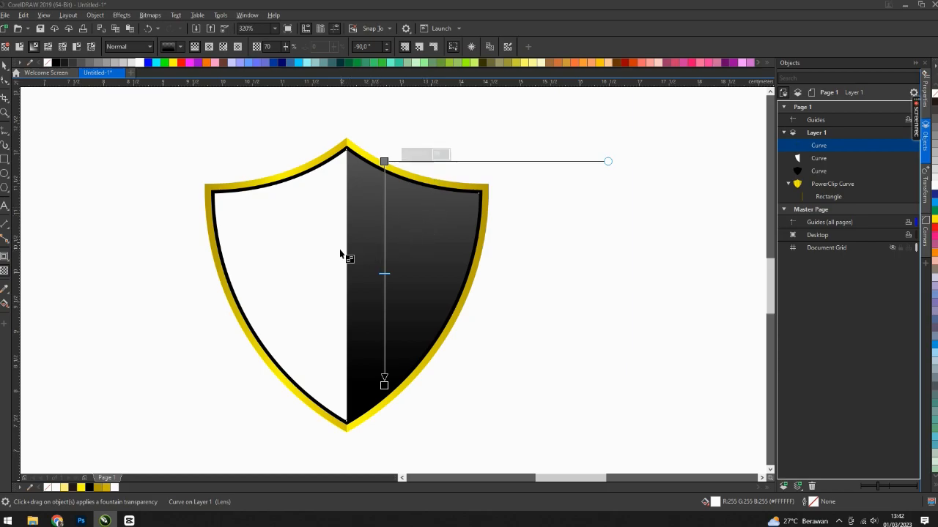
Step: Apply a vertical linear transparency to the shield's left half and set its upper node to 80%
left_click(316, 245)
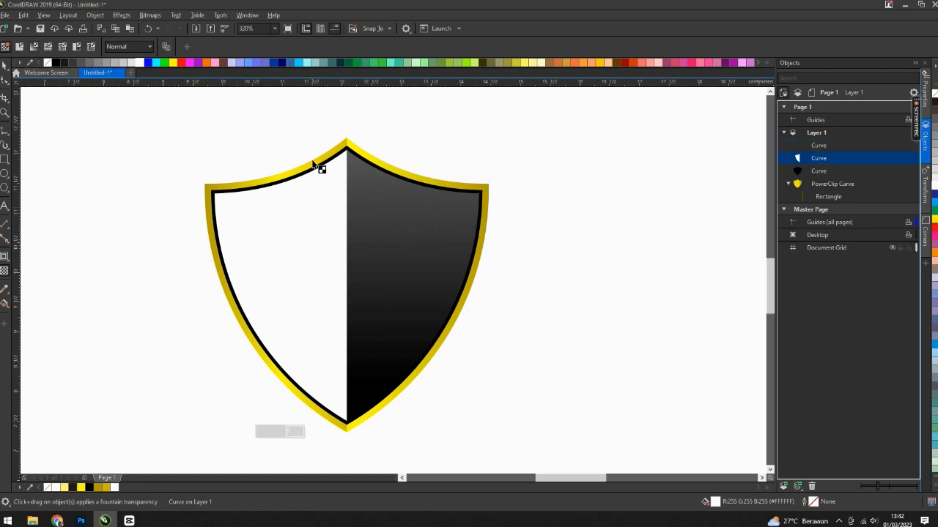
left_click_drag(312, 154, 312, 370)
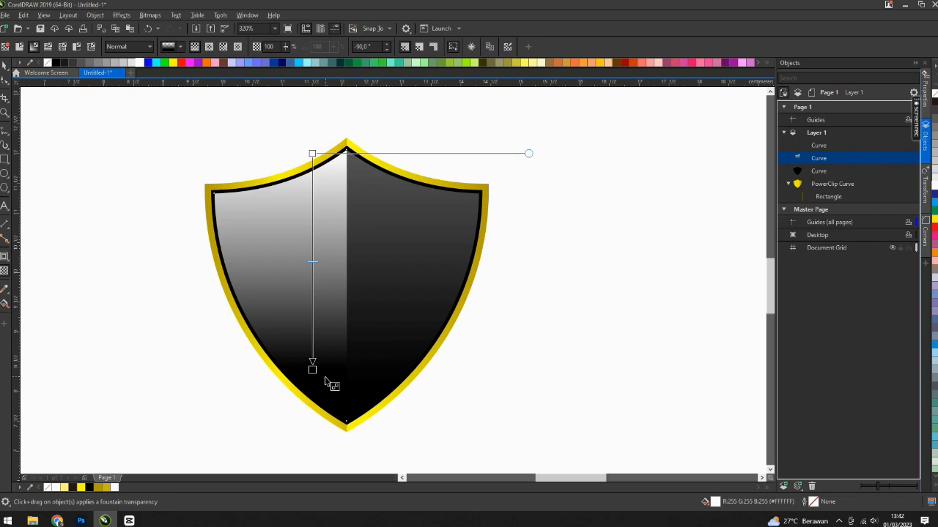
left_click(313, 153)
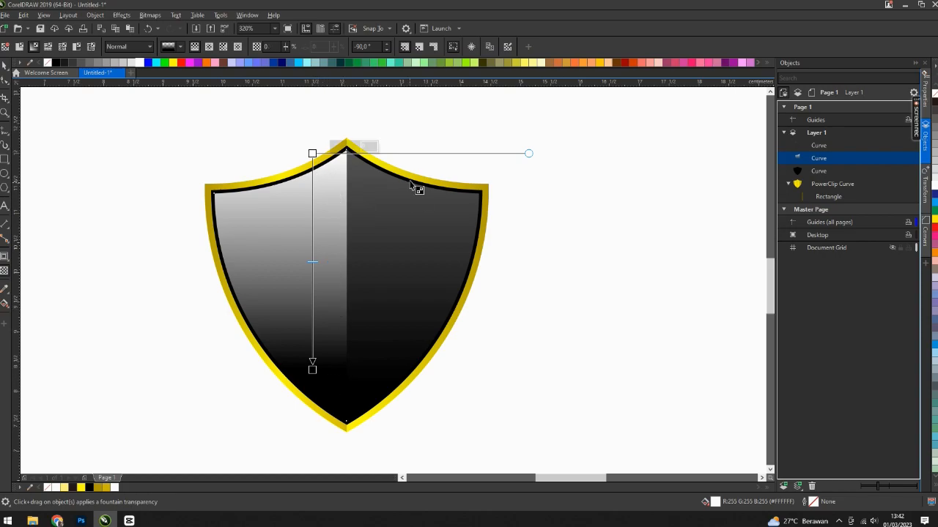
type("8")
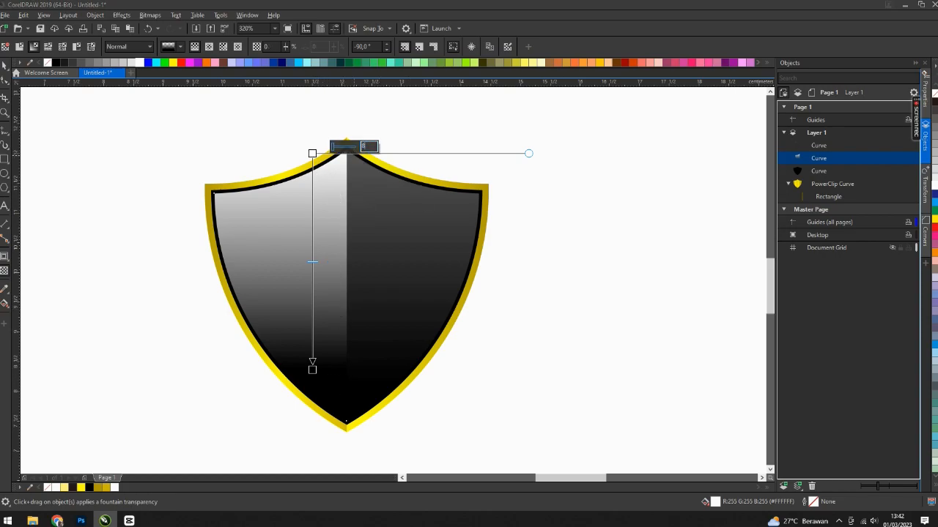
type("0")
key("Return")
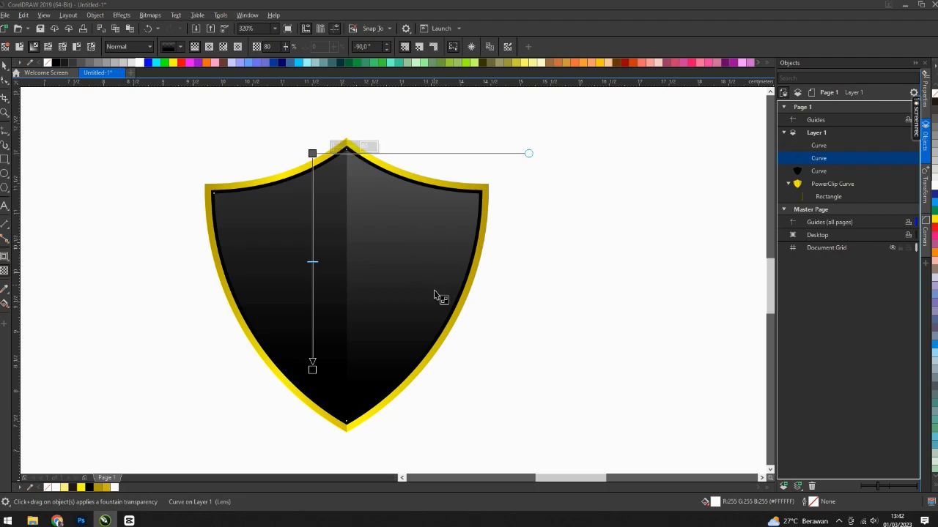
left_click(597, 271)
key("space")
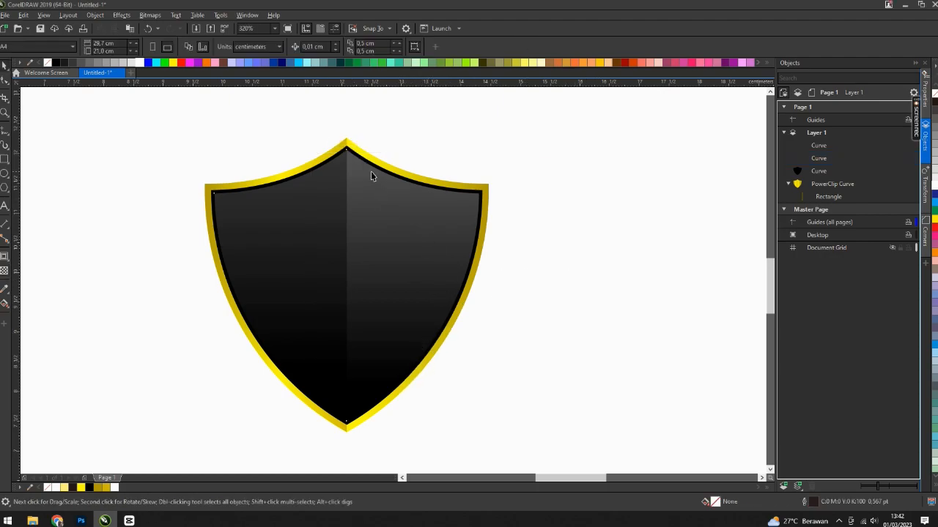
Step: Shift the start of the left half's transparency gradient slightly upwards, above the shield's upper edge
scroll(371, 172, "down", 2)
left_click_drag(370, 172, 402, 142)
scroll(413, 291, "up", 1)
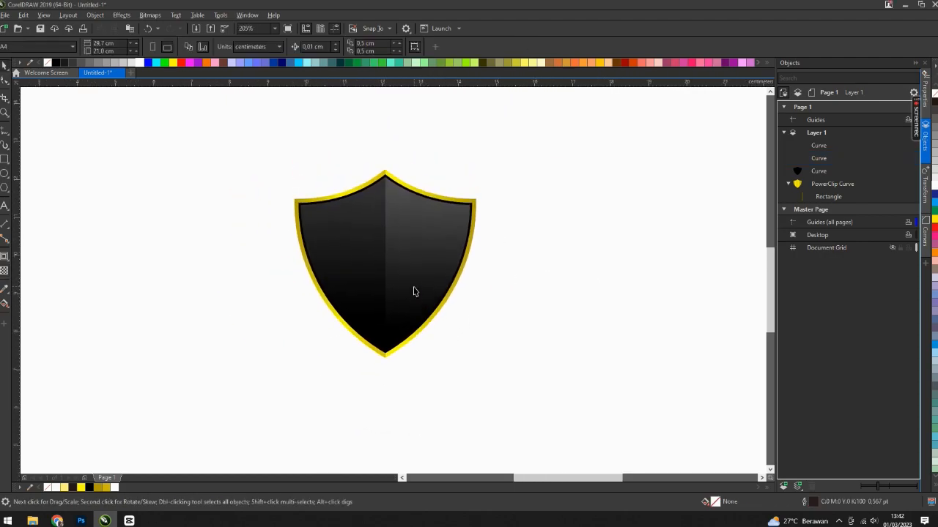
scroll(387, 182, "up", 3)
left_click(359, 234)
scroll(356, 241, "down", 2)
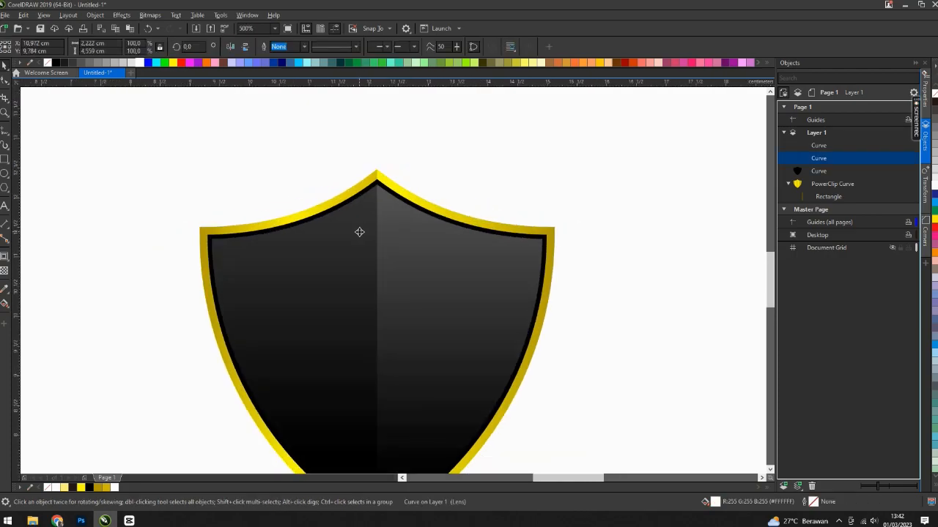
key("space")
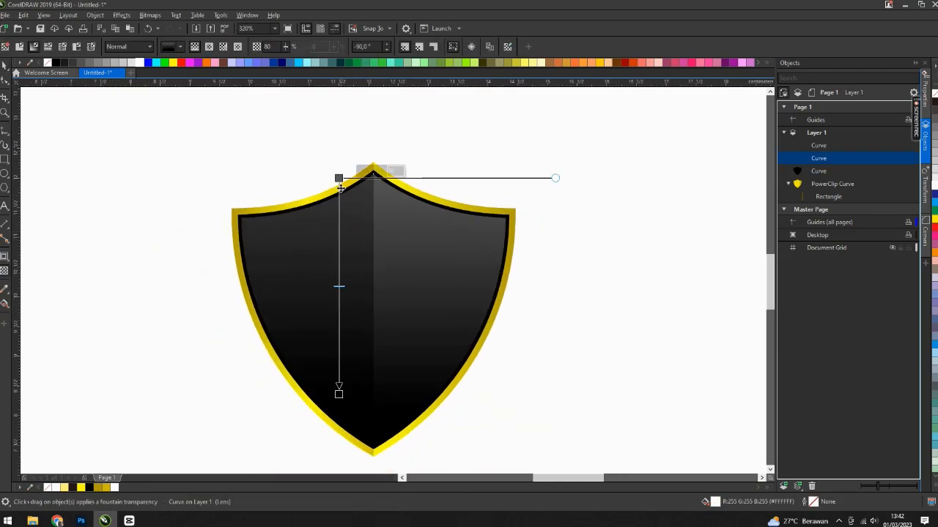
left_click_drag(339, 178, 338, 168)
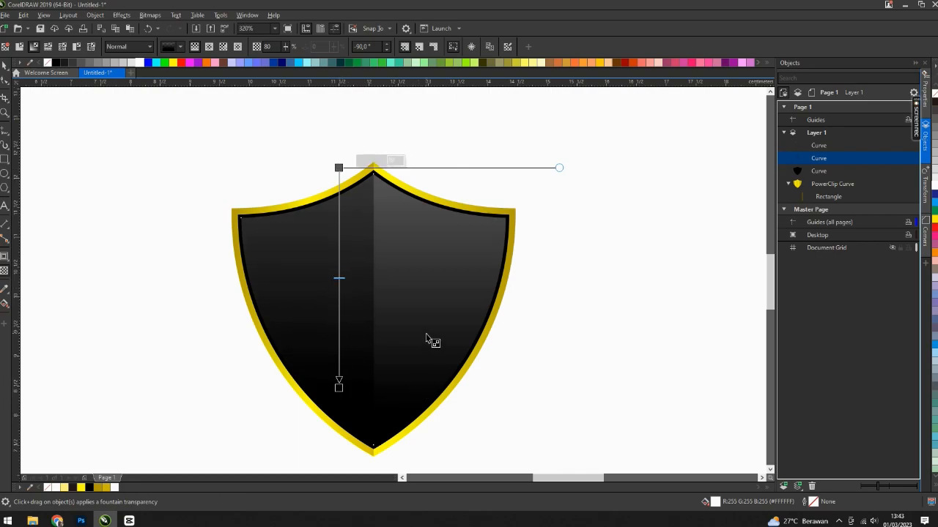
Step: Set the upper transparency node of the shield's right half to 75%
left_click(427, 370)
left_click_drag(411, 410, 412, 412)
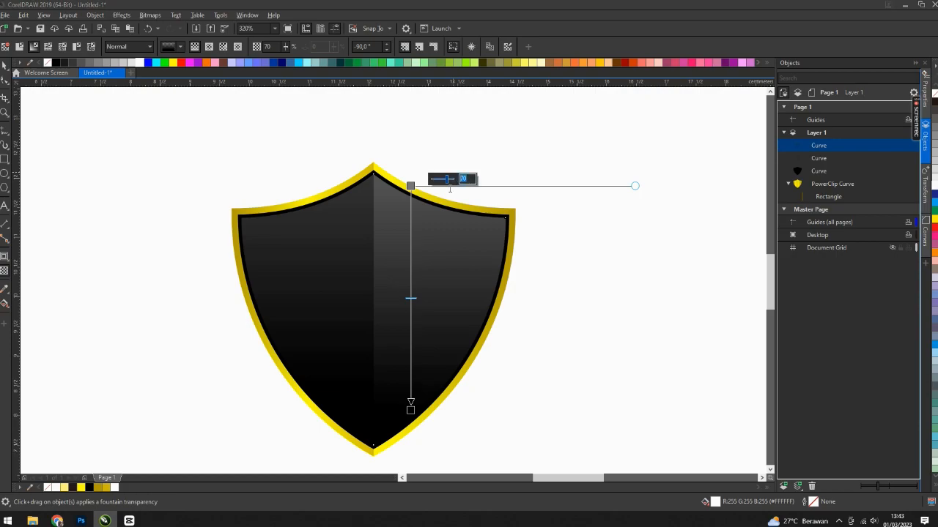
key("Return")
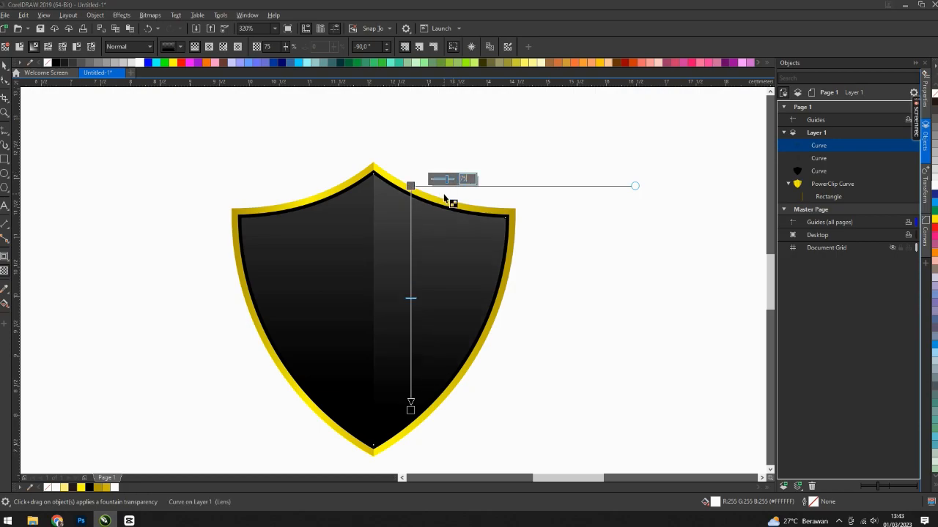
key("space")
left_click(617, 350)
scroll(362, 247, "down", 3)
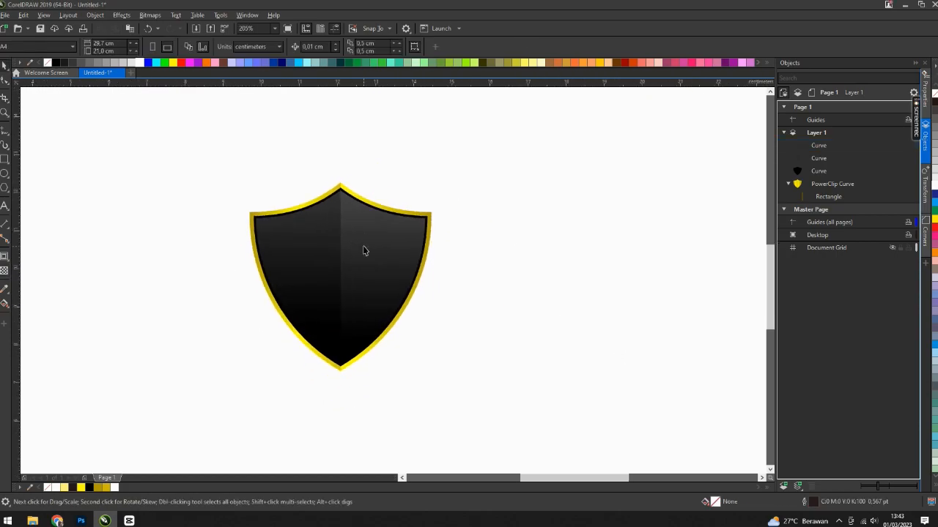
Step: Give the black inner shield a horizontal linear fountain fill from its left edge to its right edge with black at both ends
key("alt")
scroll(316, 241, "up", 2)
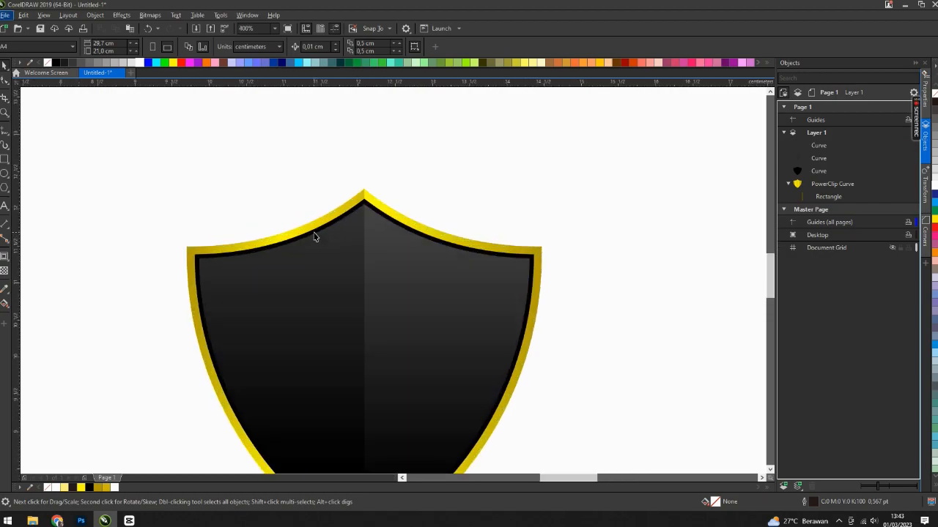
left_click(315, 236)
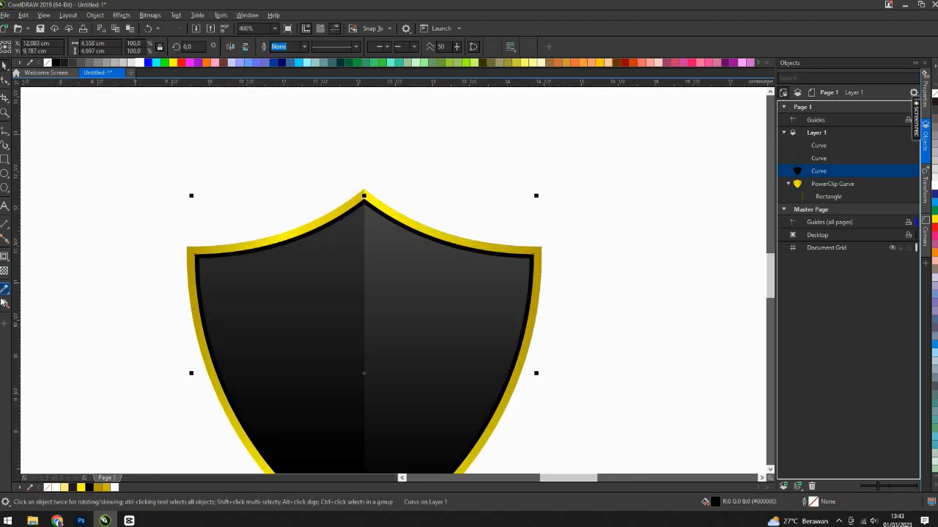
left_click(5, 302)
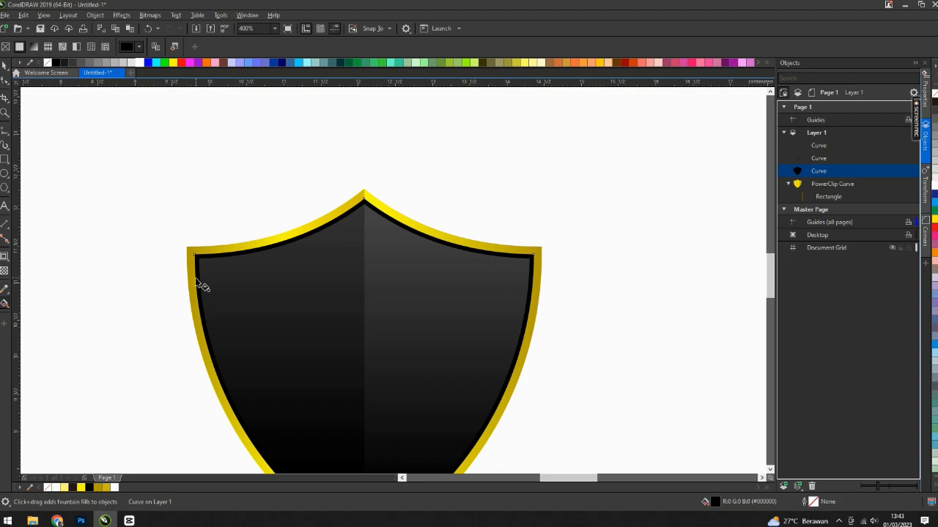
mouse_move(195, 278)
left_mouse_down()
mouse_move(546, 287)
mouse_move(535, 281)
left_mouse_up()
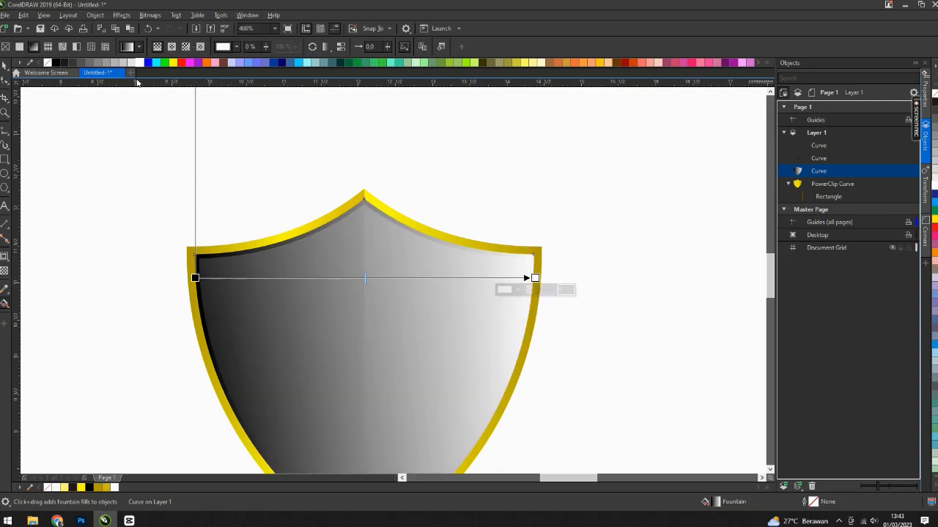
left_click(64, 65)
Step: Add a black colour node at about 49% in the middle of the inner shield's fountain fill
scroll(356, 274, "up", 2)
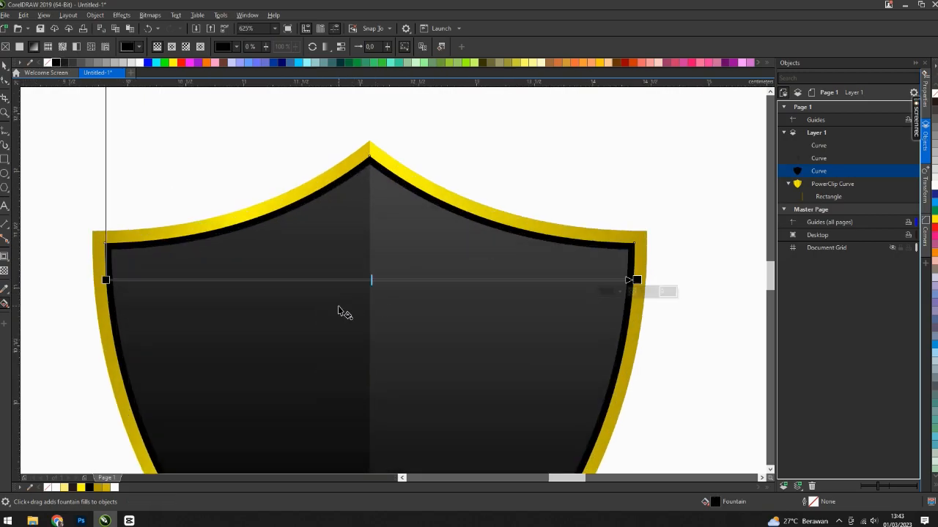
double_click(365, 280)
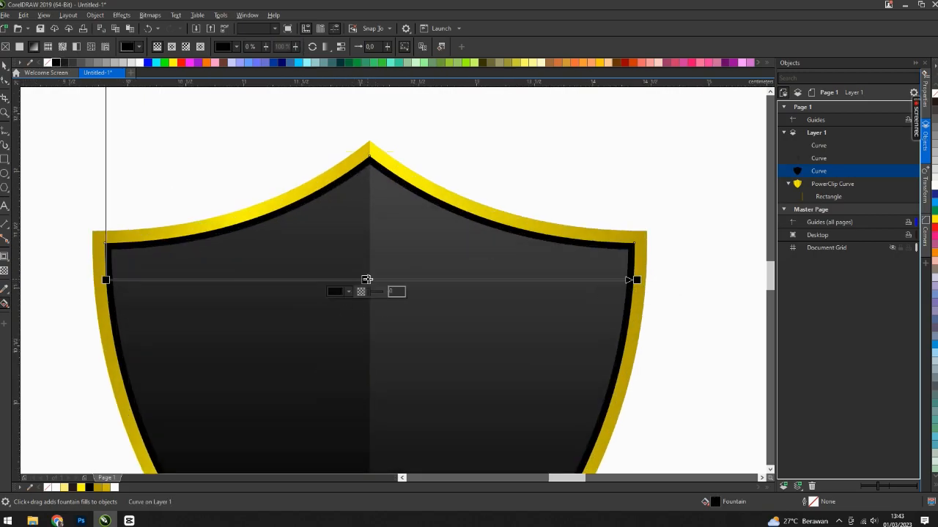
left_click(56, 64)
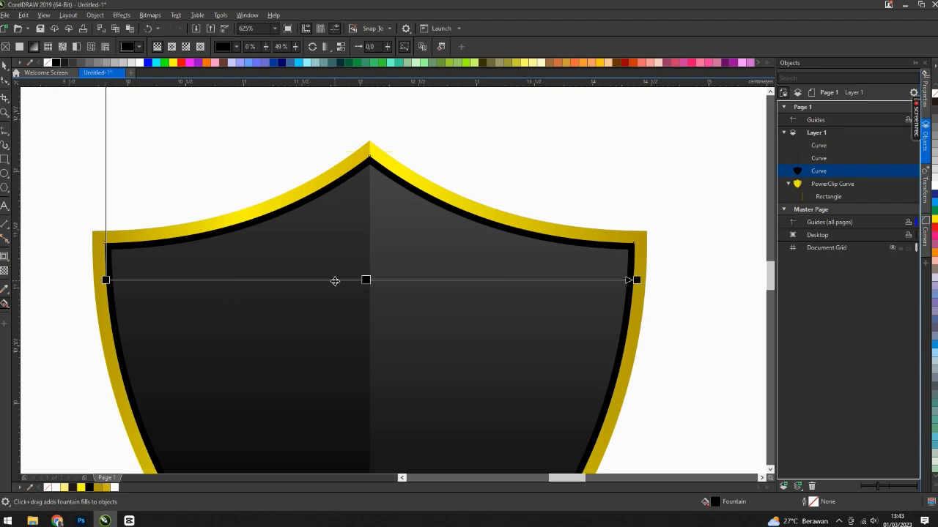
Step: Add three nodes to the left half of the inner shield's fountain fill and colour the middle one, at 27%, very dark grey
double_click(176, 280)
double_click(266, 281)
double_click(305, 280)
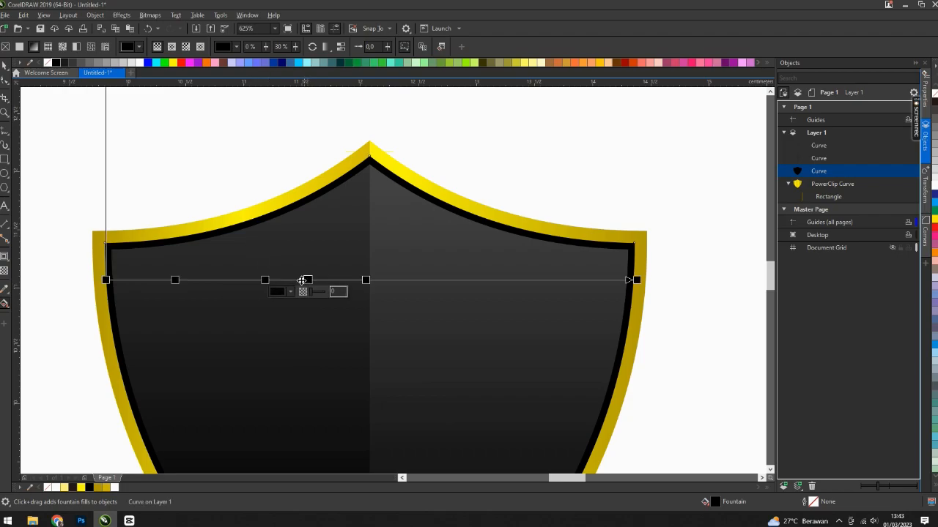
left_click_drag(265, 280, 250, 280)
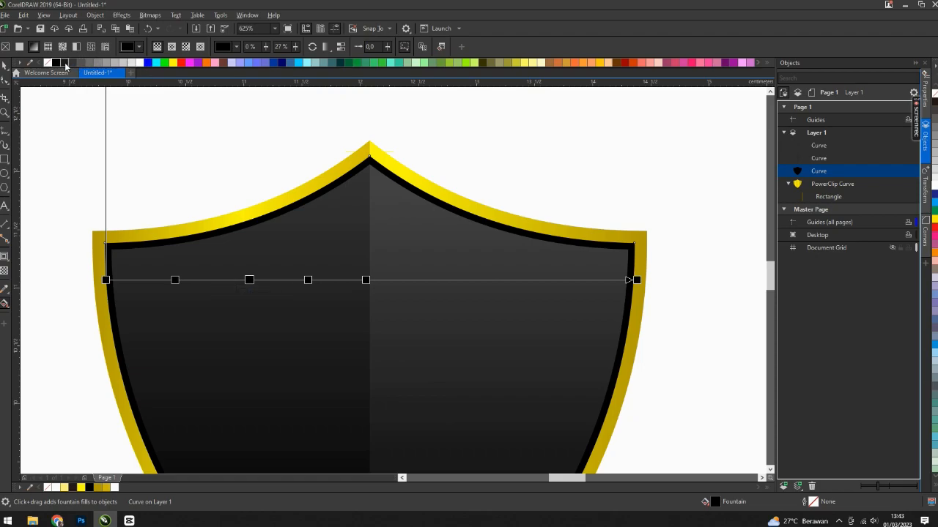
left_click(65, 63)
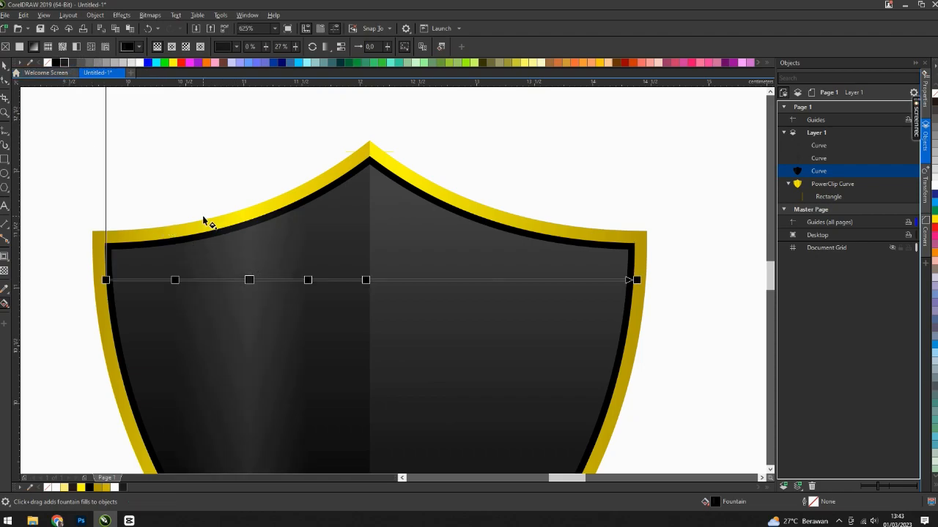
scroll(217, 214, "down", 3)
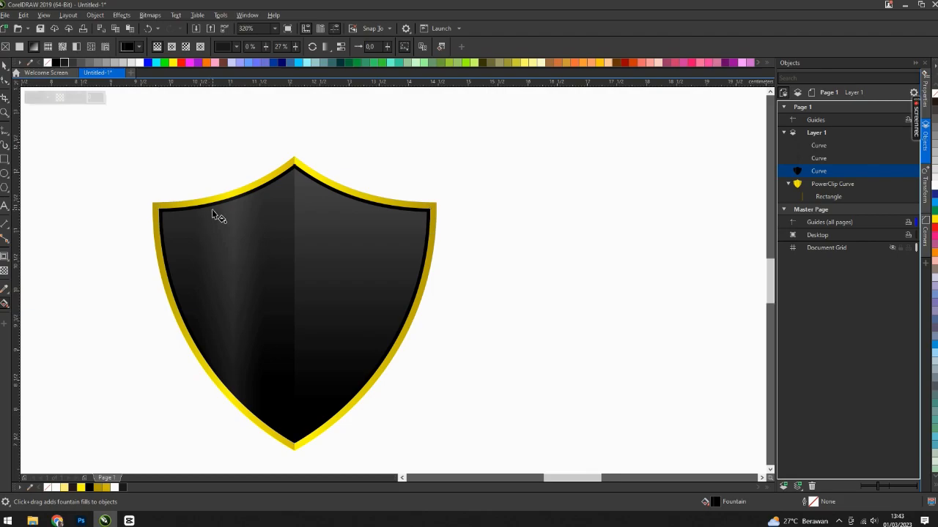
scroll(218, 214, "up", 2)
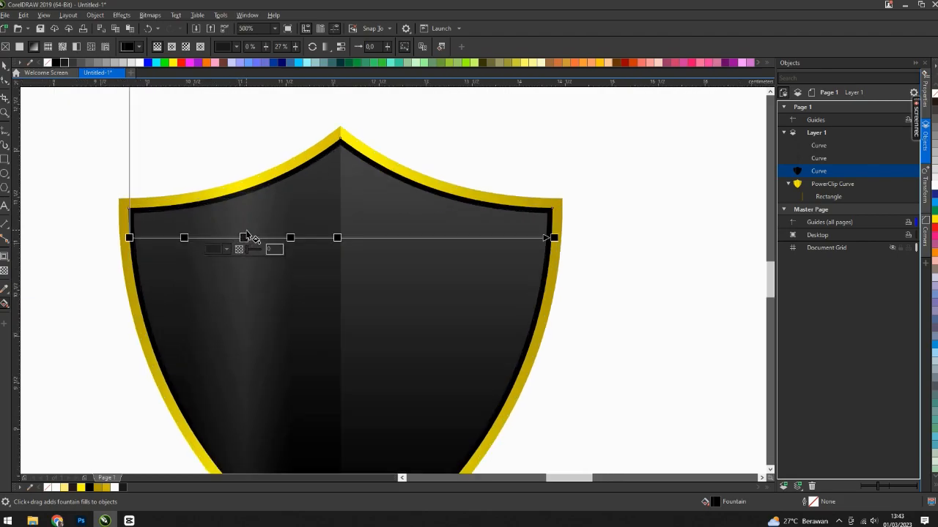
scroll(242, 203, "up", 2)
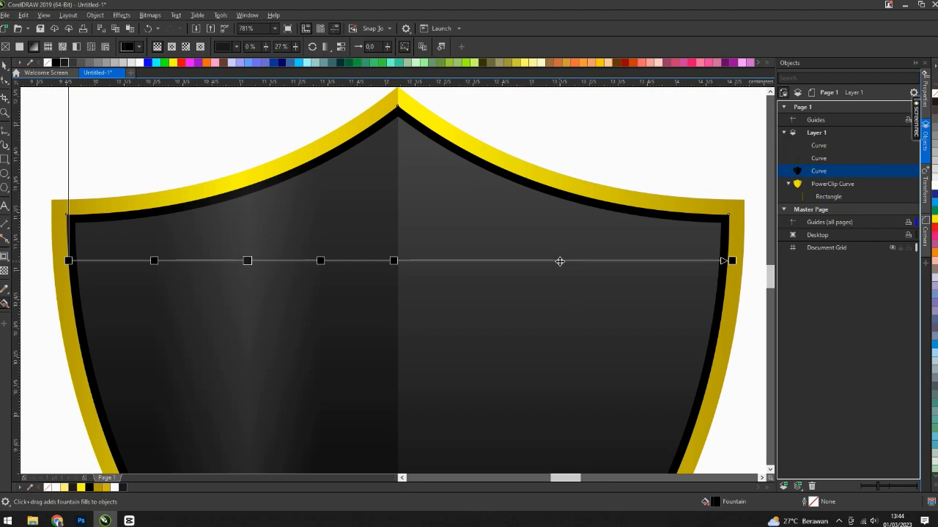
Step: Add a grey node at 73% in the inner shield's fountain fill and shift the fill's middle node onto the shield's centre line
double_click(554, 260)
left_click(393, 261)
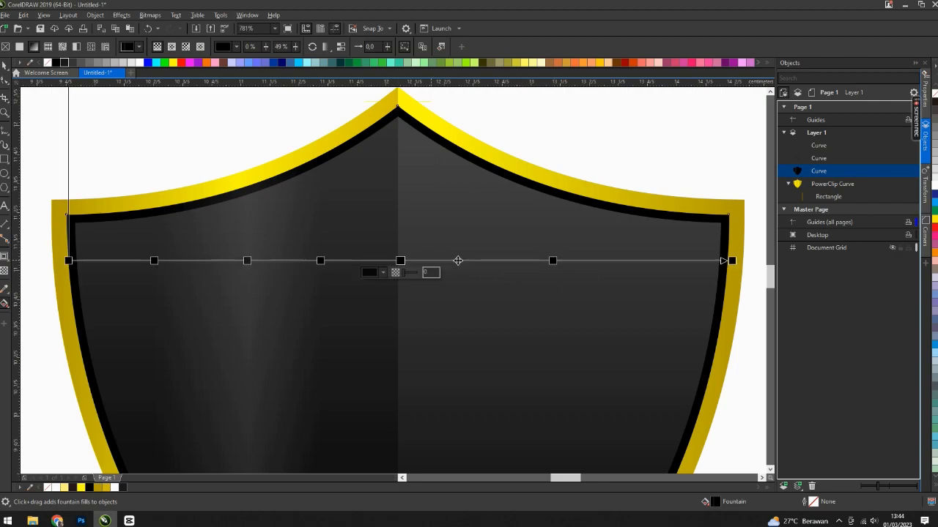
left_click(553, 261)
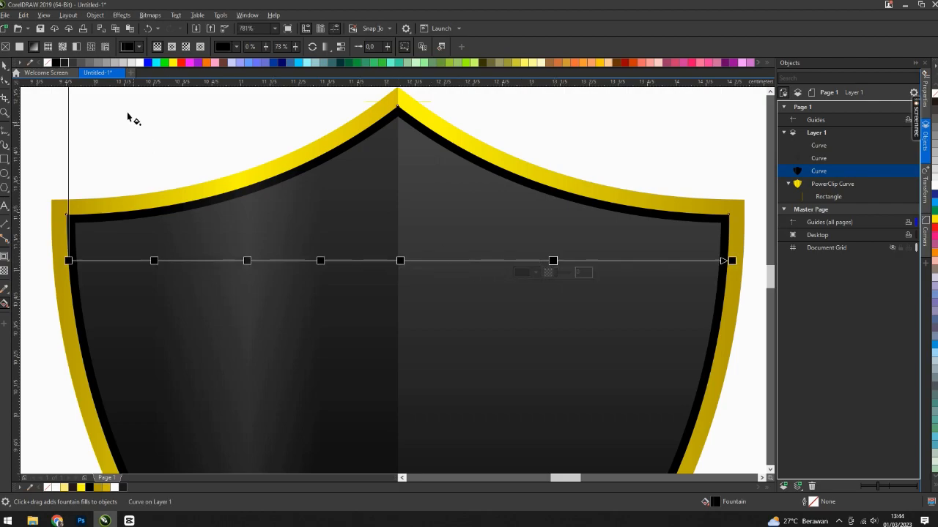
left_click(80, 65)
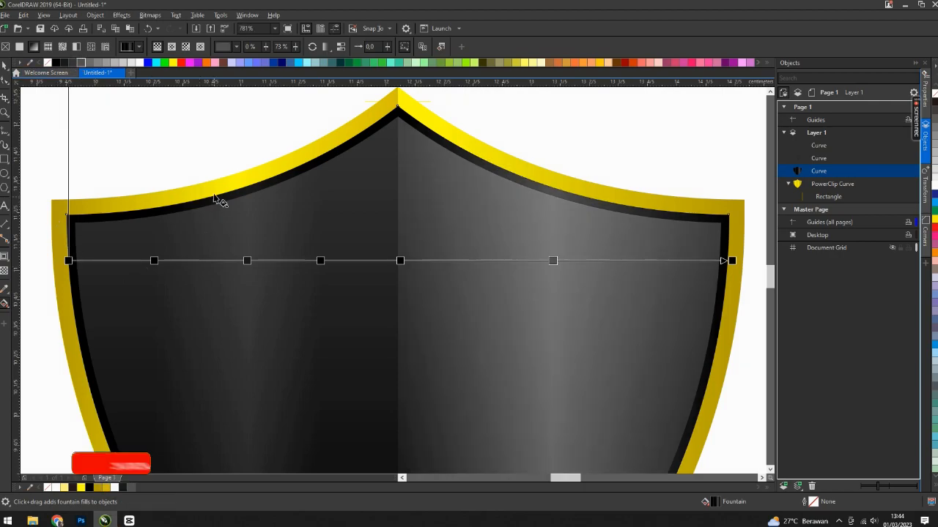
scroll(416, 226, "down", 3)
scroll(411, 222, "down", 3)
left_click(588, 272)
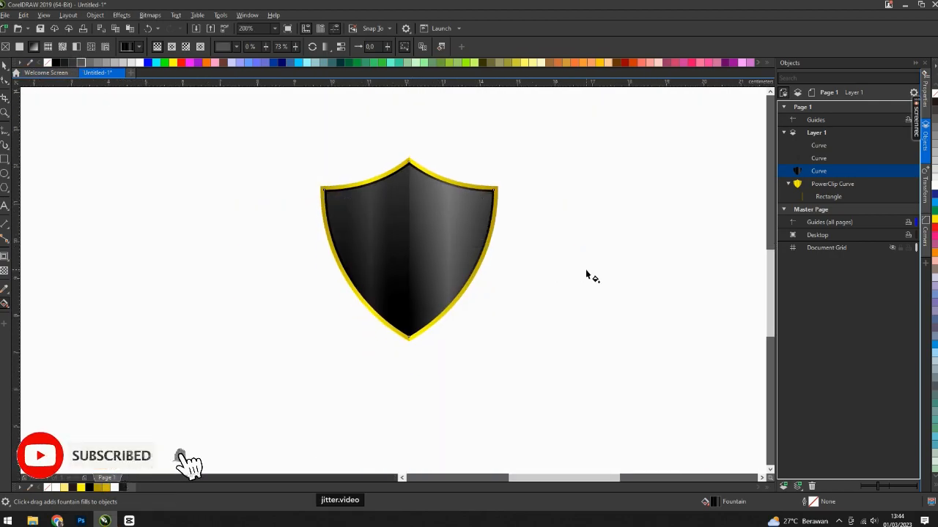
key("space")
scroll(401, 213, "down", 2)
scroll(388, 260, "up", 4)
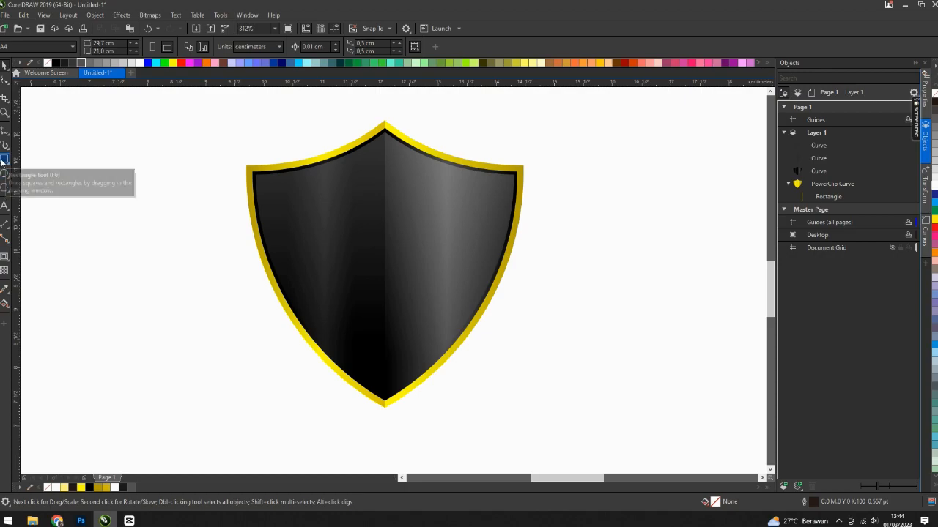
Step: Add a one-step outside contour of 0.06 cm to the gold shield border and break it apart into a separate curve
left_click(5, 256)
scroll(379, 139, "up", 4)
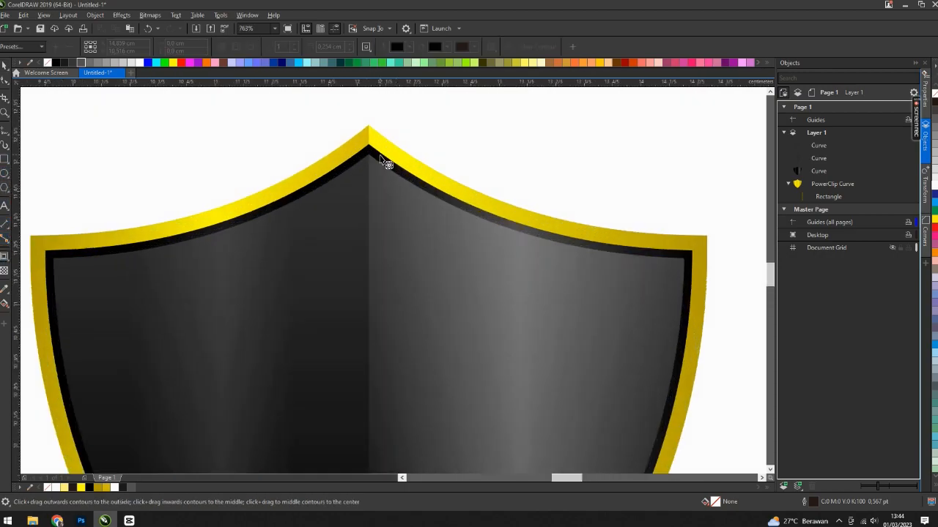
left_click(370, 162)
left_click_drag(370, 161, 370, 150)
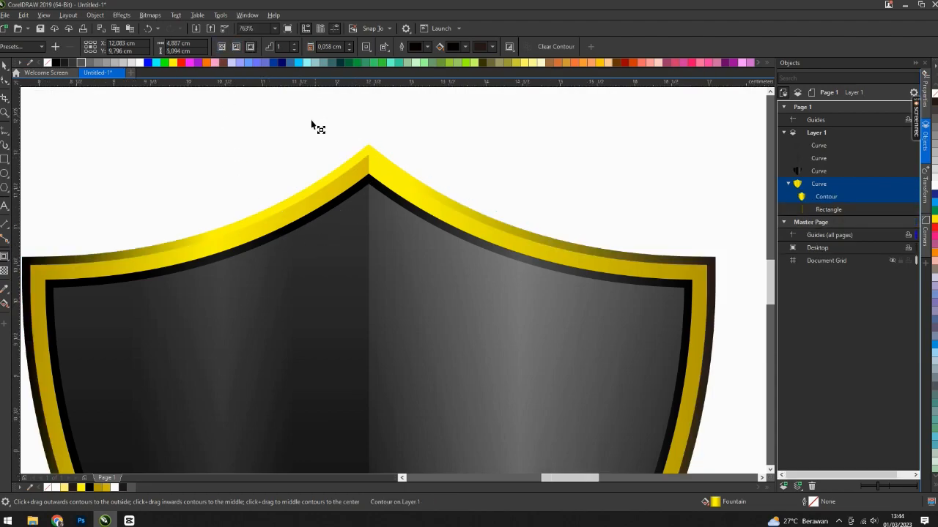
scroll(366, 193, "down", 4)
left_click(344, 150)
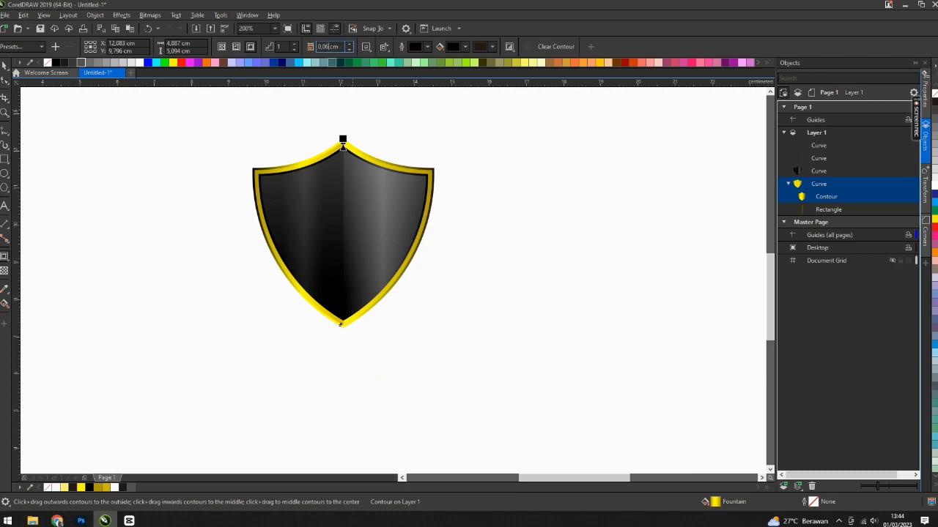
key("ctrl+k")
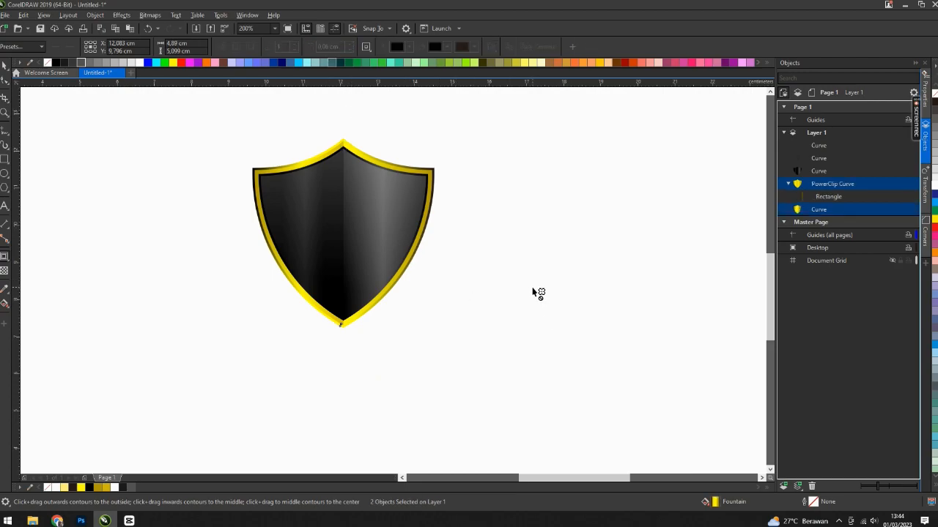
key("space")
left_click(94, 280)
Step: Draw a rectangle about 5.56 by 0.81 cm across the shield's lower part and centre it horizontally on the shield
left_click(4, 161)
left_click_drag(236, 267, 445, 299)
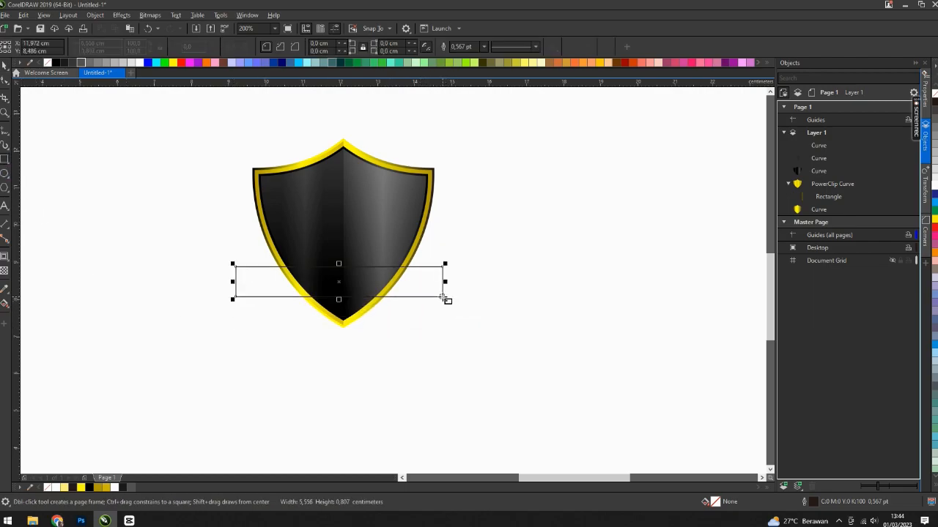
key("space")
scroll(339, 282, "up", 3)
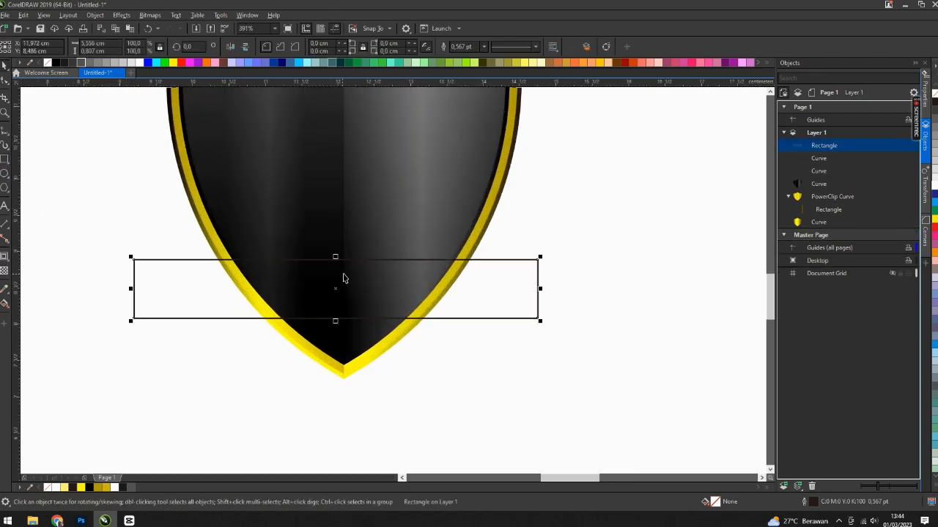
left_click(359, 365, "shift")
key("c")
left_click(448, 398)
scroll(399, 324, "down", 2)
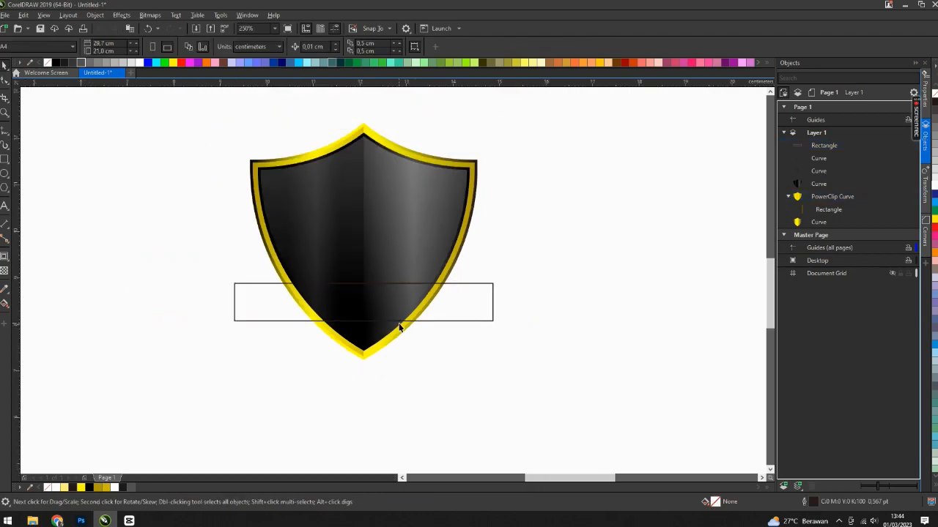
scroll(368, 303, "up", 3)
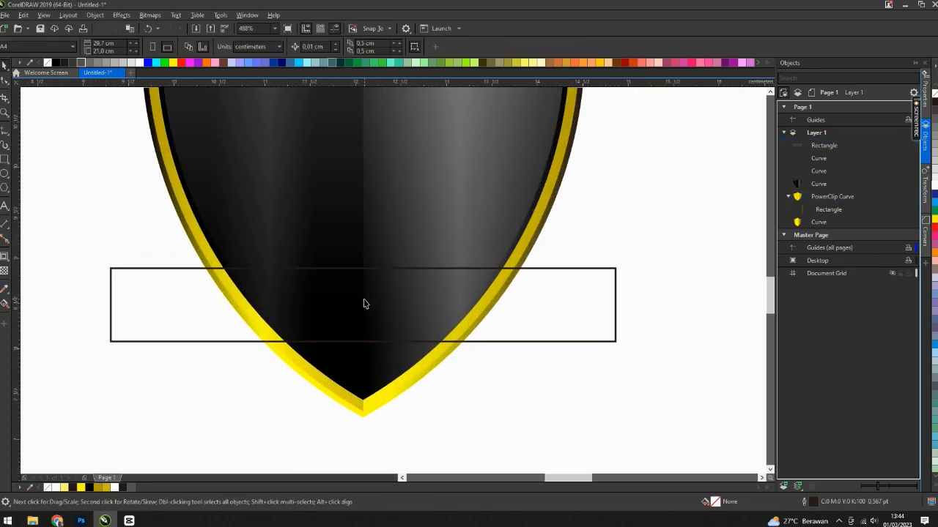
Step: Duplicate the banner rectangle and move the copy straight up by about 0.16 cm
left_click(566, 305)
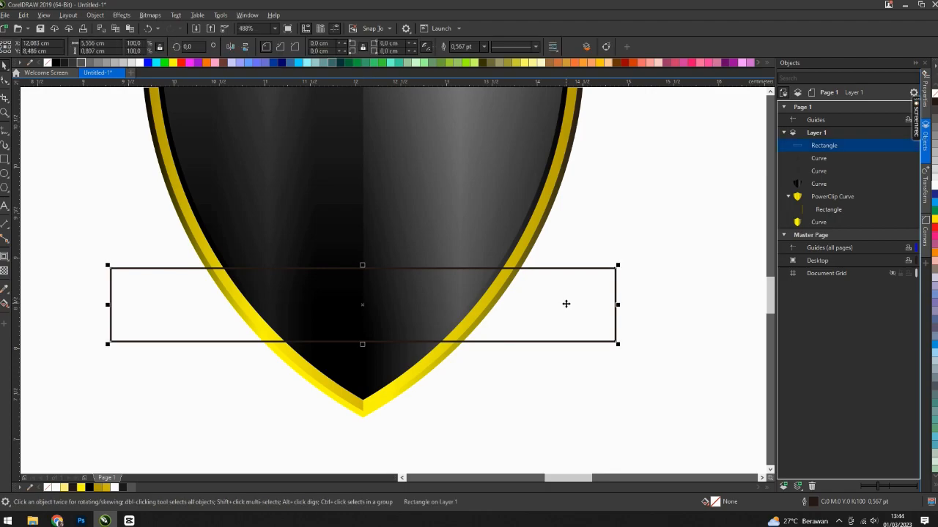
key("ctrl+c")
key("ctrl+v")
left_click_drag(566, 303, 566, 294)
scroll(367, 286, "up", 2)
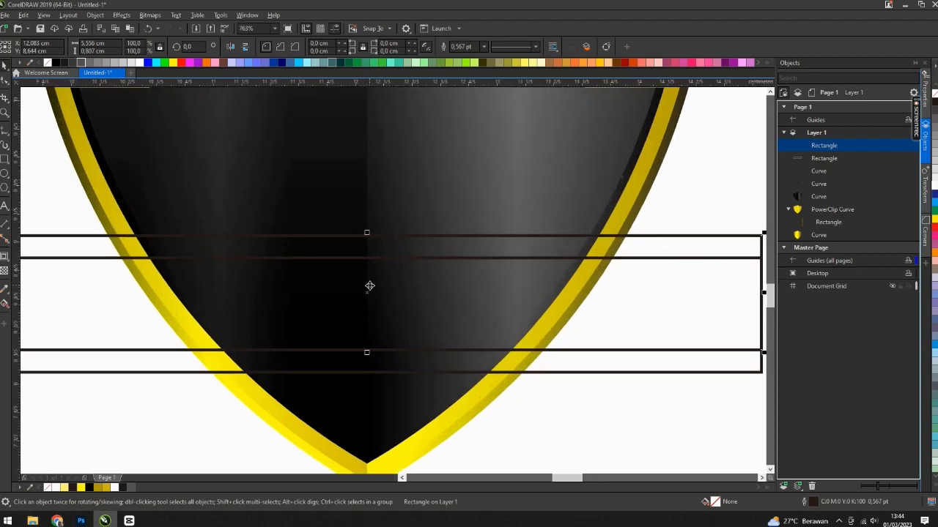
Step: Draw a vertical guide line about 2.02 cm long down the shield's centre, crossing both rectangles
left_click(2, 133)
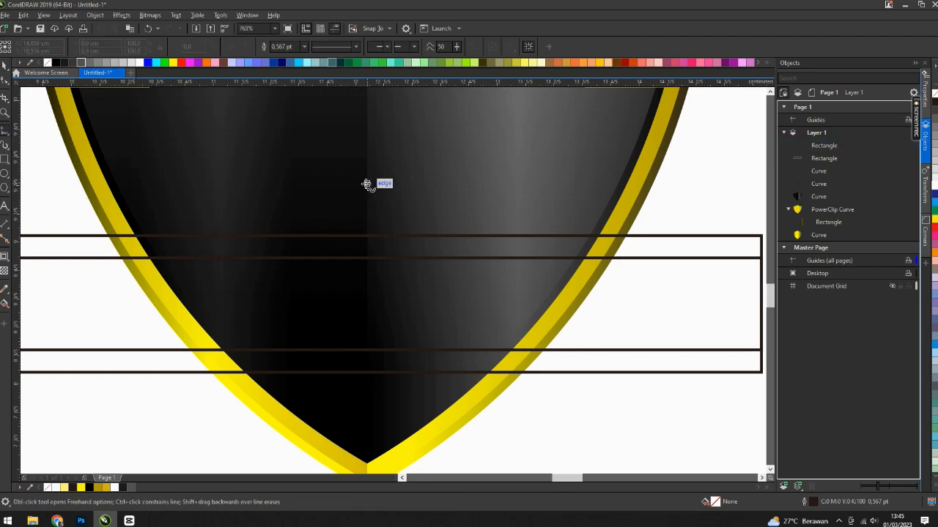
left_click(366, 182)
left_click(359, 429)
key("space")
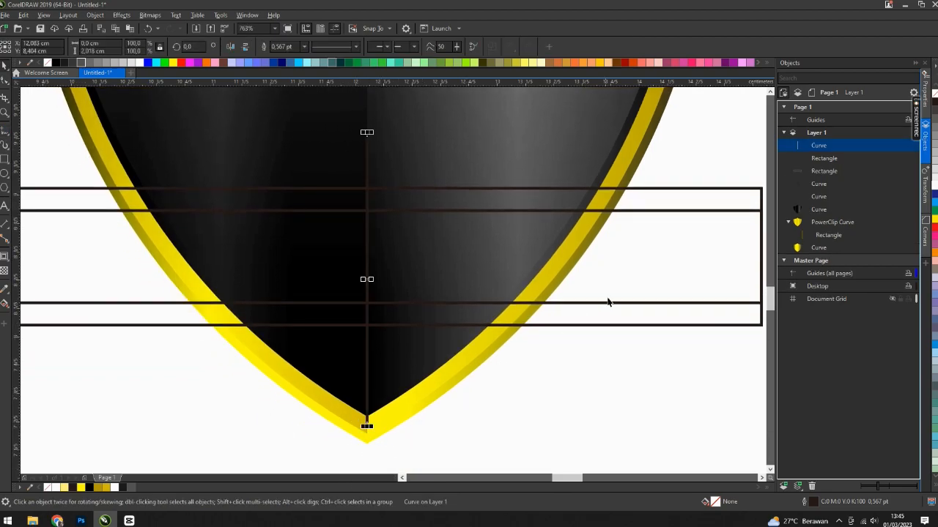
left_click(642, 276, "shift")
scroll(399, 220, "up", 3)
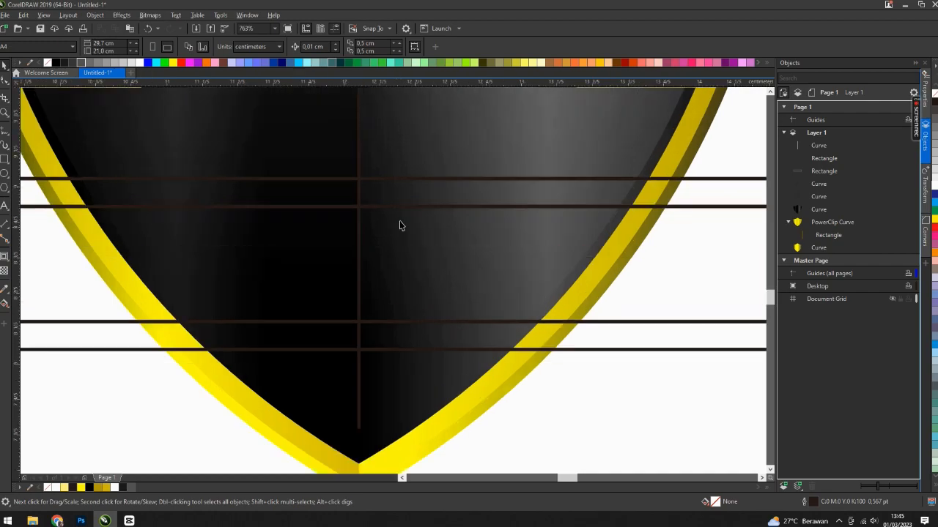
Step: Give the upper rectangle a yellow outline
left_click(418, 167)
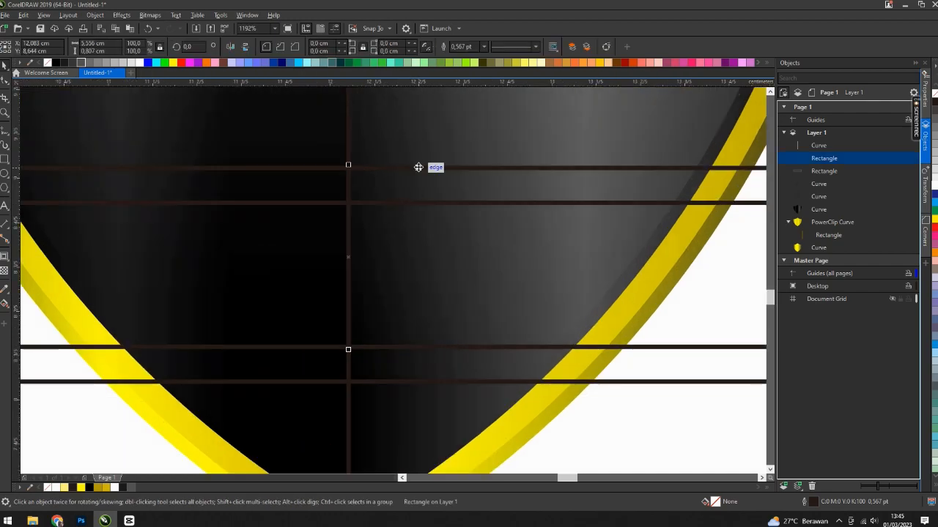
right_click(934, 219)
scroll(447, 201, "down", 2)
Step: Convert the lower, dark-outlined rectangle to curves for node editing
left_click(447, 202)
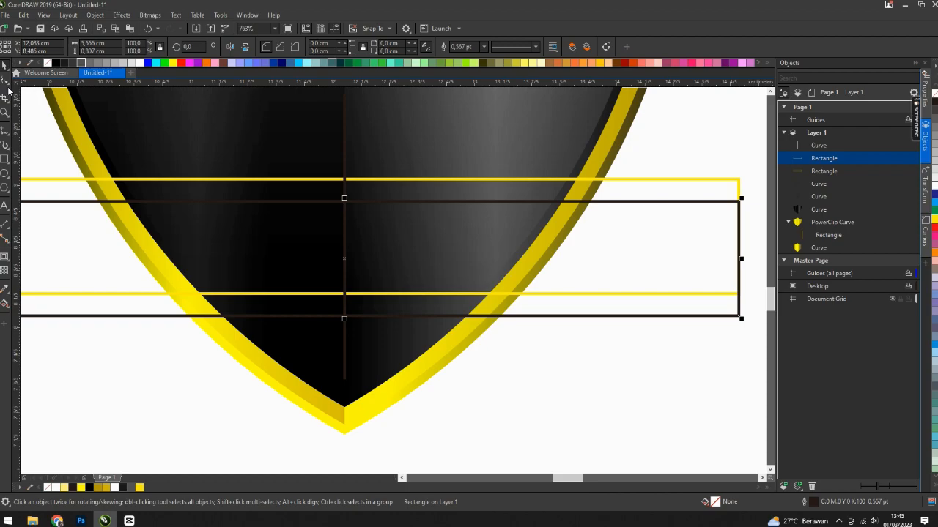
right_click(321, 205)
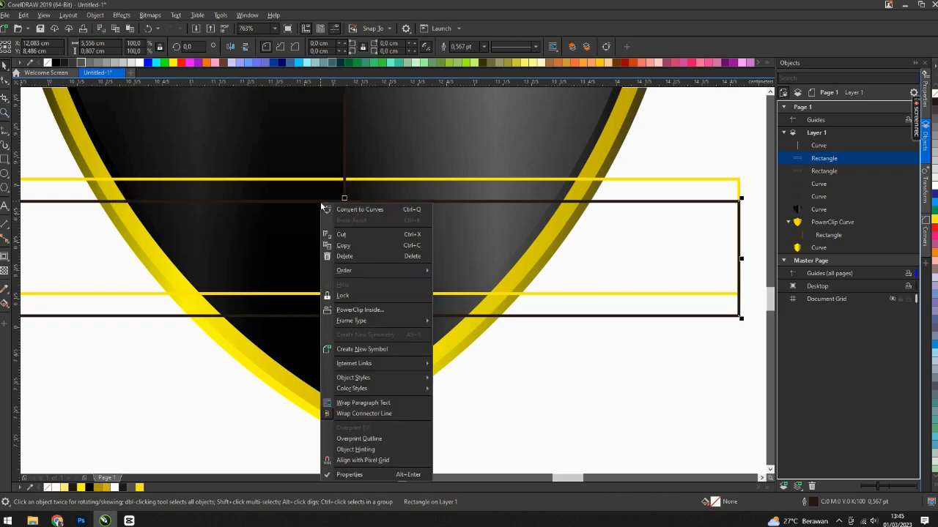
left_click(352, 211)
key("F10")
scroll(352, 204, "up", 1)
scroll(351, 204, "up", 1)
double_click(337, 207)
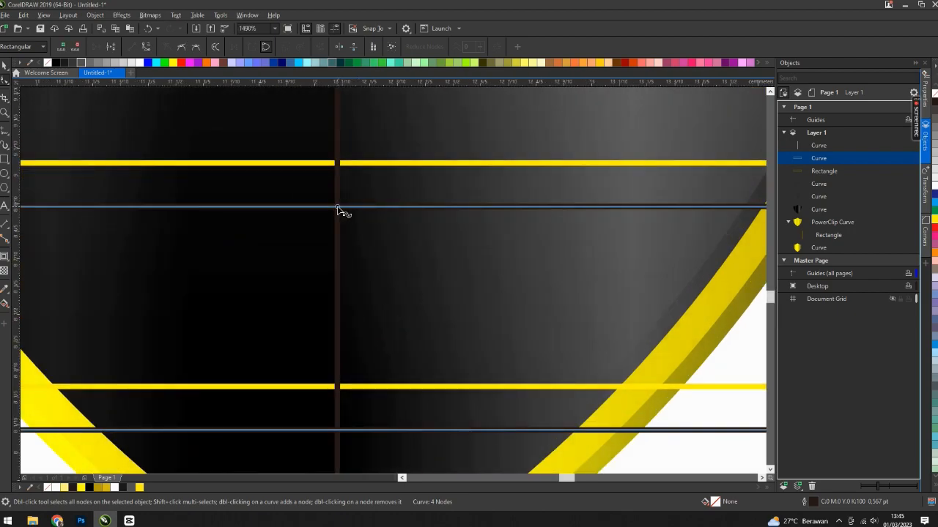
left_click_drag(320, 188, 387, 250)
key("Delete")
Step: Make the lower rectangle's two long edges curved and bend their centres up to the yellow rectangle's matching edges
left_click(337, 208)
left_click(147, 48)
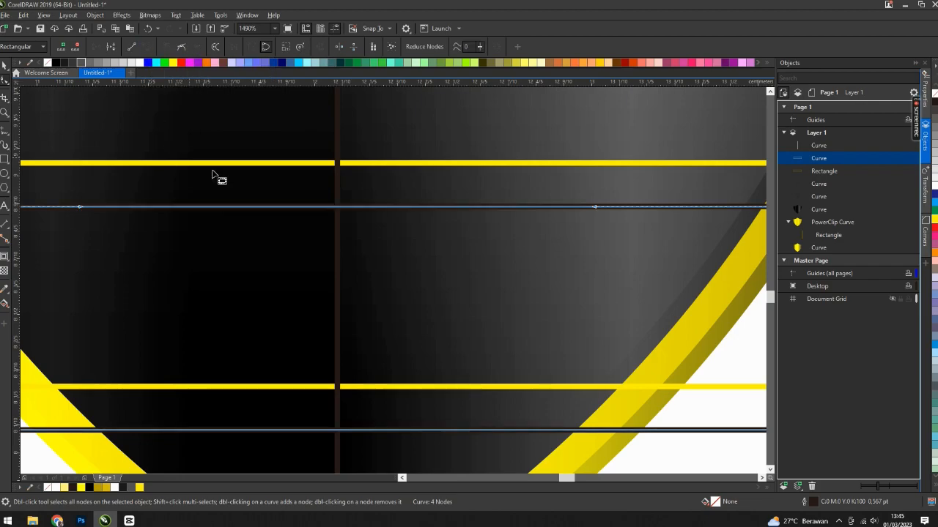
left_click_drag(337, 209, 337, 162)
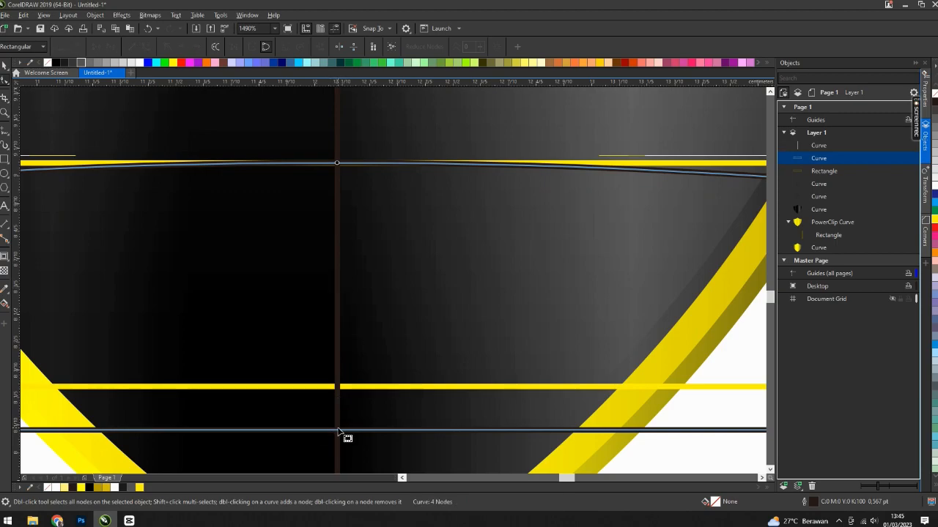
left_click(338, 430)
left_click(145, 47)
left_click_drag(337, 432, 342, 389)
scroll(366, 304, "down", 4)
key("space")
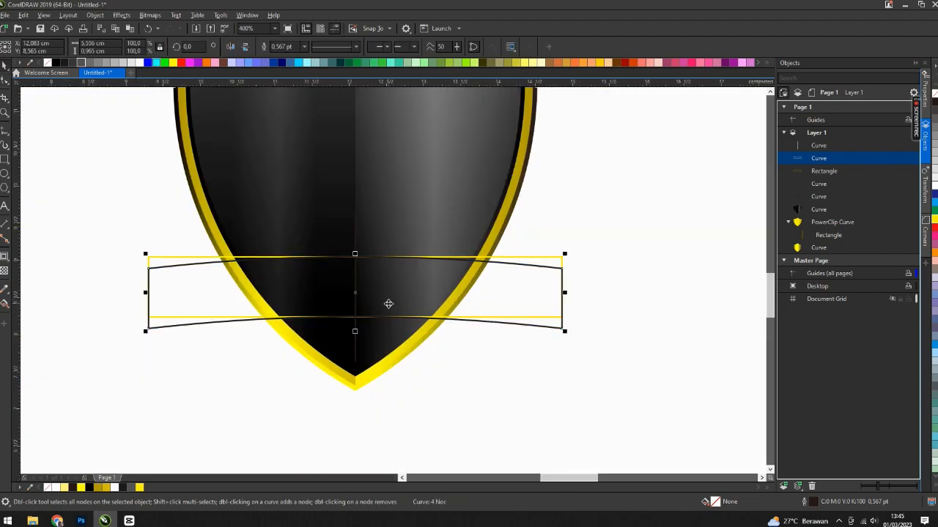
Step: Delete the yellow guide rectangle and the vertical centre line
left_click(158, 260)
key("Delete")
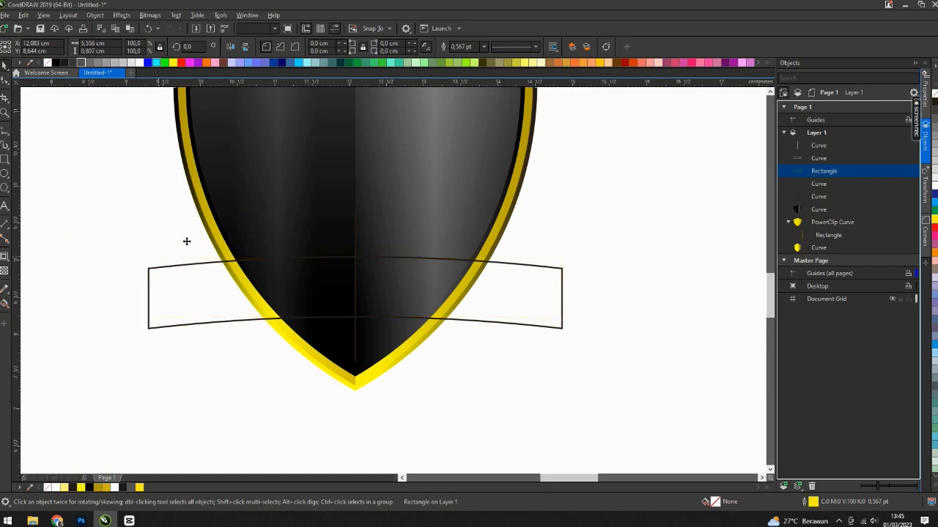
left_click_drag(406, 417, 290, 179)
key("Delete")
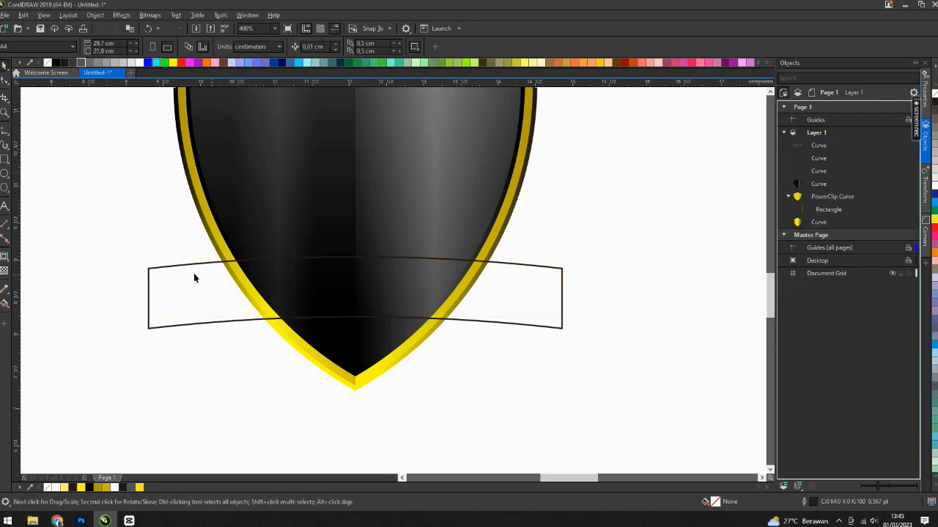
Step: Add a one-step inside contour of about 0.087 cm to the arched banner
left_click(196, 278)
left_click(5, 258)
scroll(348, 256, "up", 1)
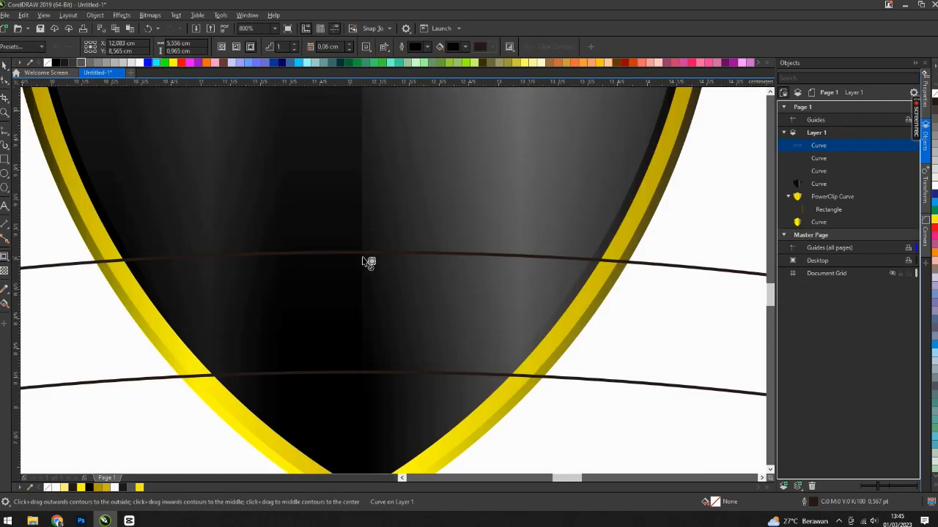
left_click_drag(361, 254, 360, 264)
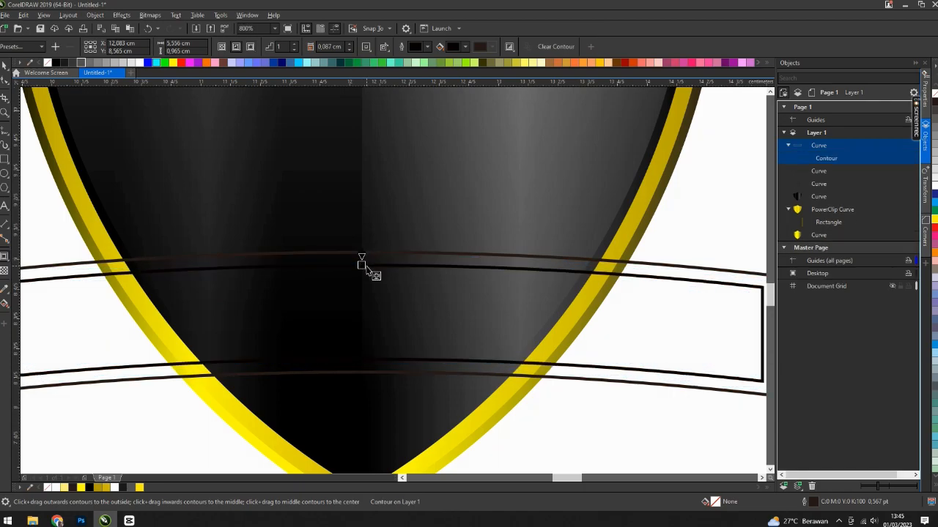
Step: Break the inside contour apart from the arched banner so both become separate shapes
scroll(367, 268, "down", 2)
key("space")
left_click(443, 319)
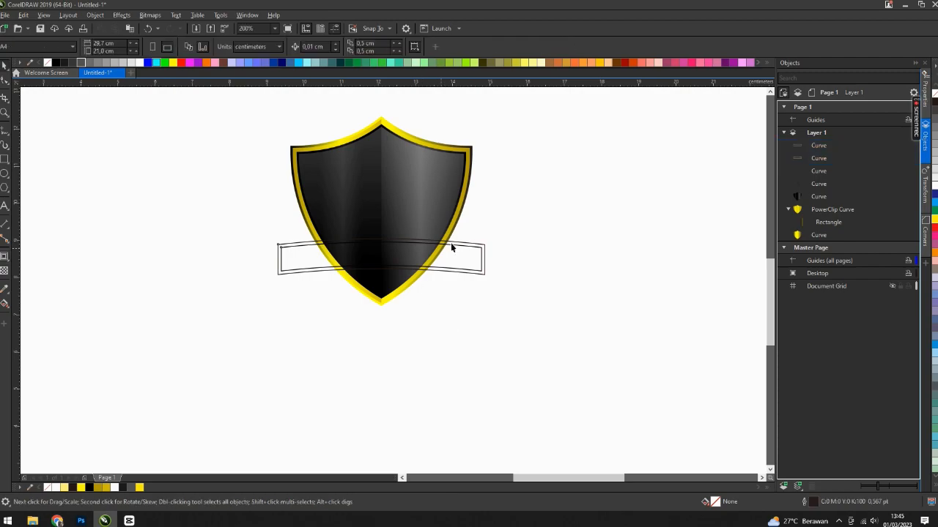
Step: Copy only the fill of the black band inside the shield's gold border to the inner banner shape and remove its outline
scroll(454, 244, "up", 1)
left_click(480, 278)
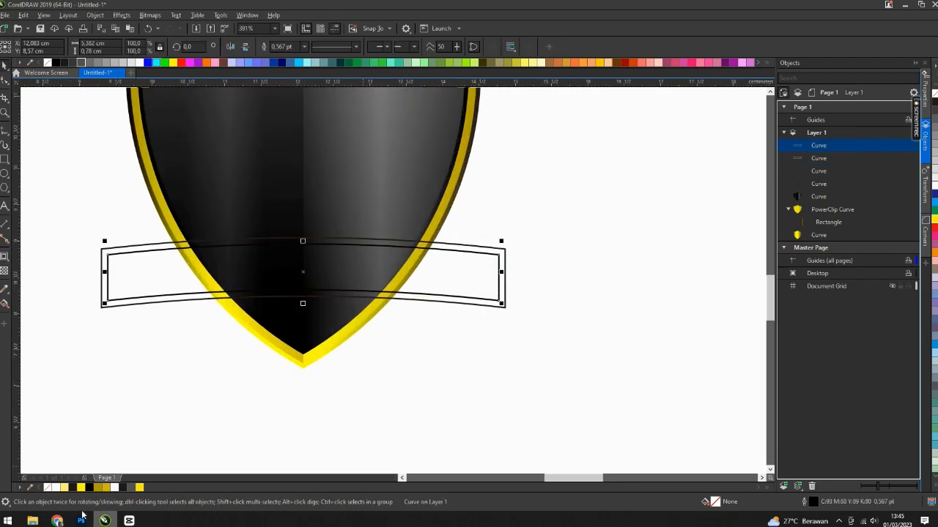
scroll(175, 220, "up", 1)
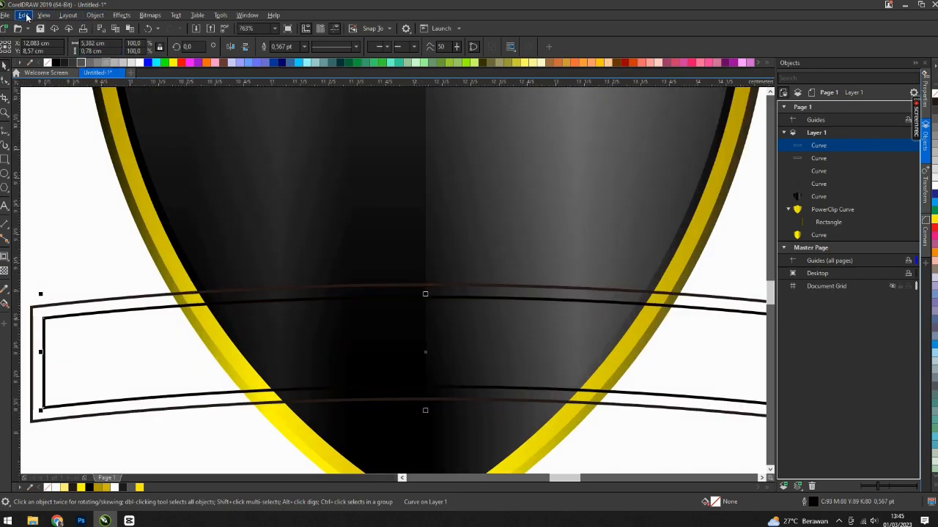
left_click(25, 15)
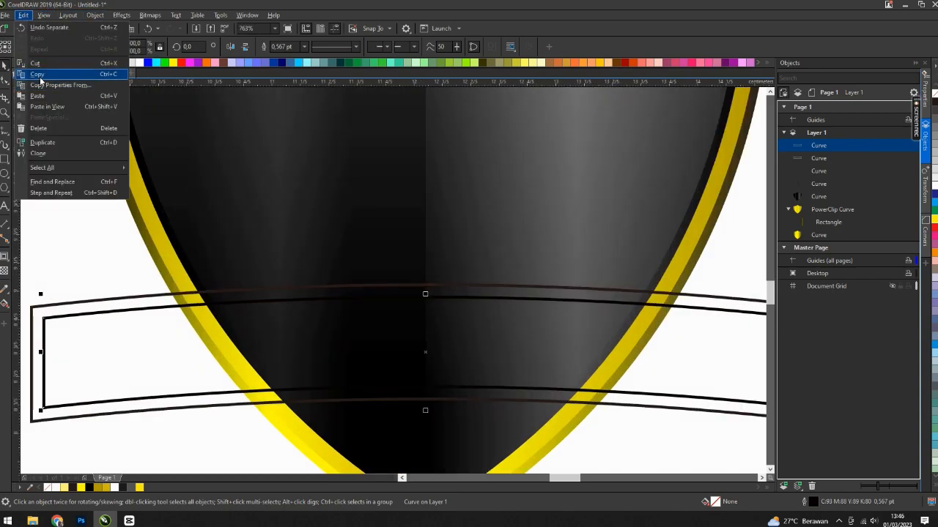
left_click(41, 86)
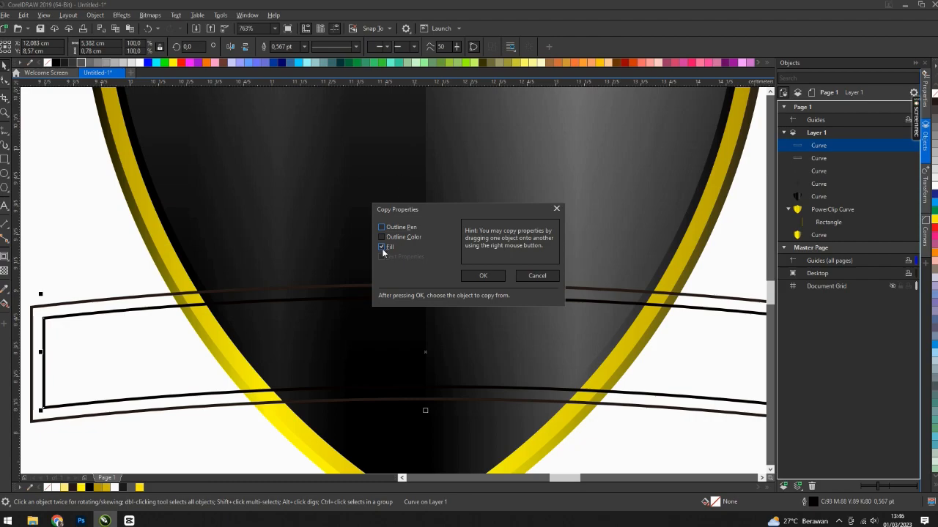
left_click(381, 247)
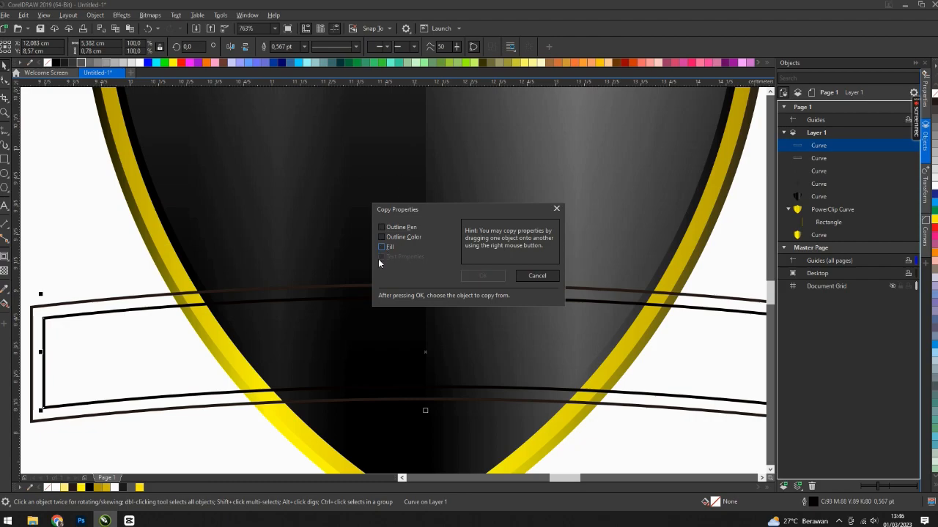
left_click(381, 247)
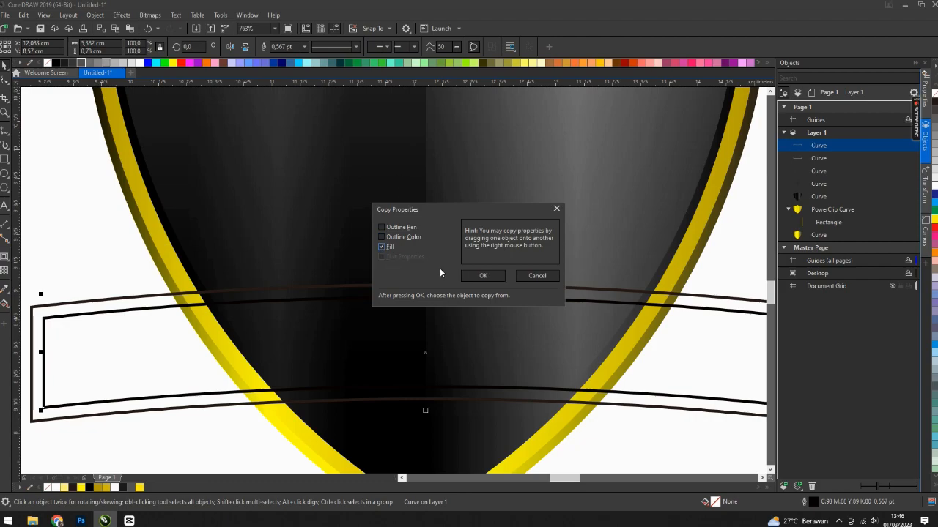
left_click(481, 276)
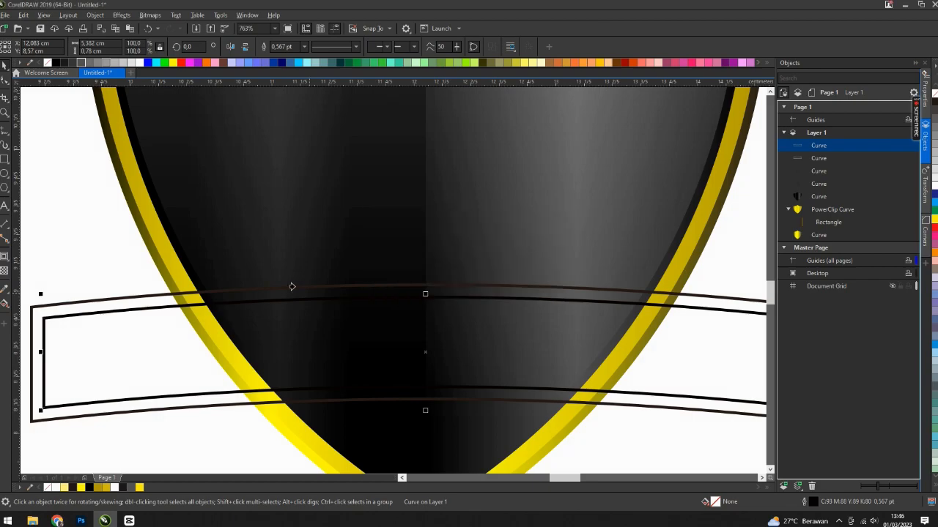
left_click(168, 238)
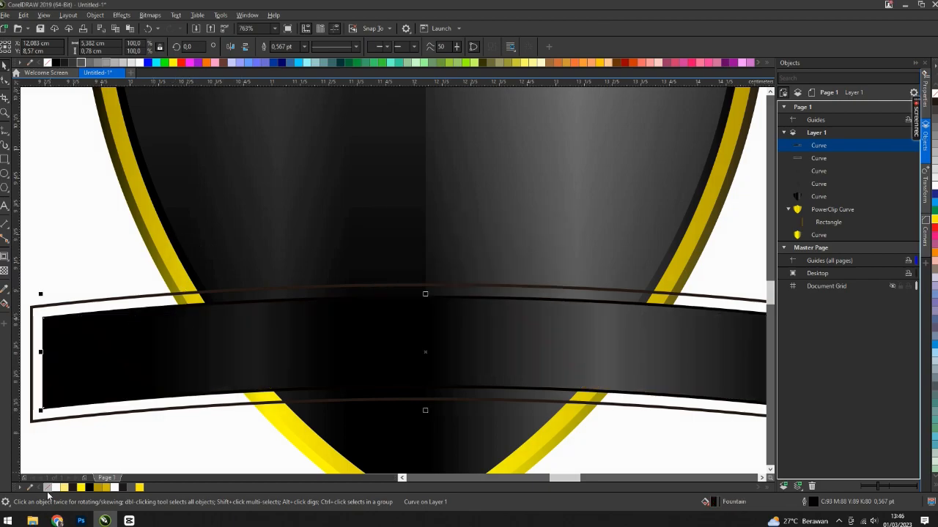
right_click(46, 489)
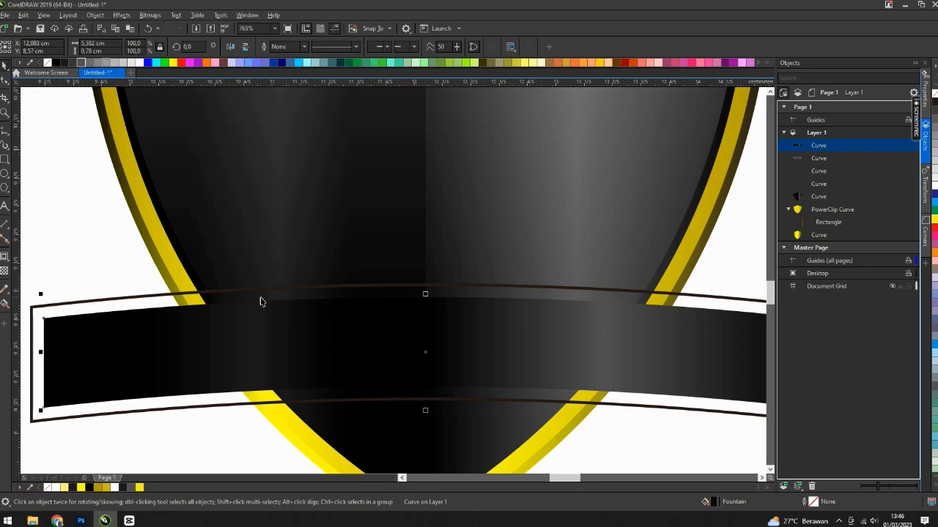
Step: Copy only the gold gradient fill of the shield's border to the outer banner shape and remove its outline
left_click(106, 305)
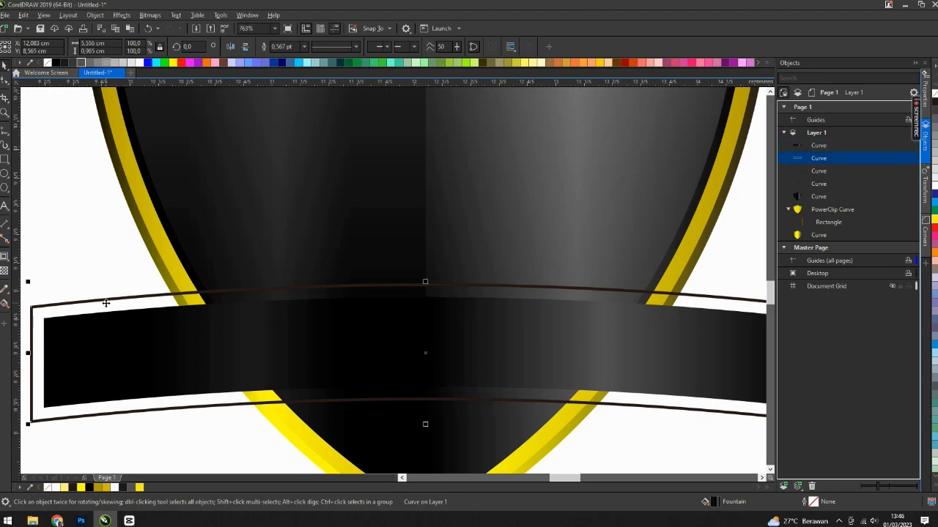
left_click(5, 14)
mouse_move(23, 15)
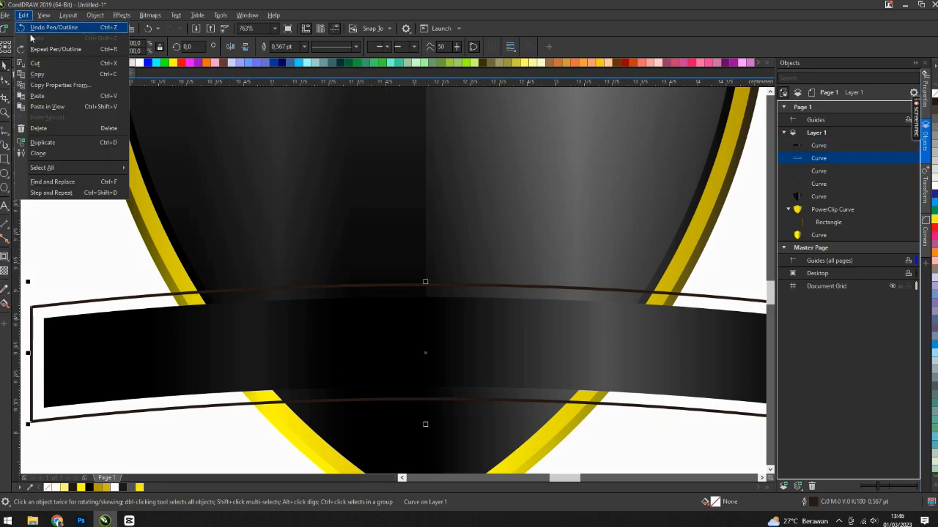
left_click(43, 83)
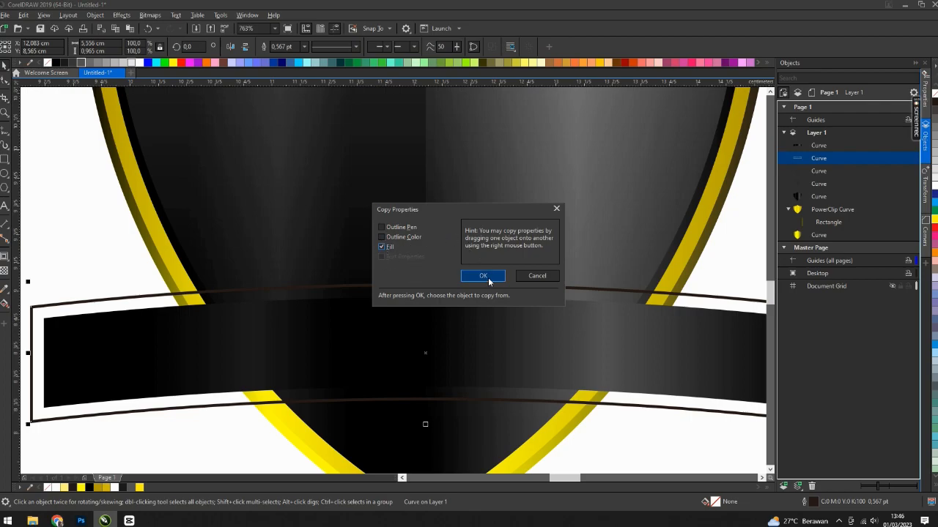
left_click(484, 277)
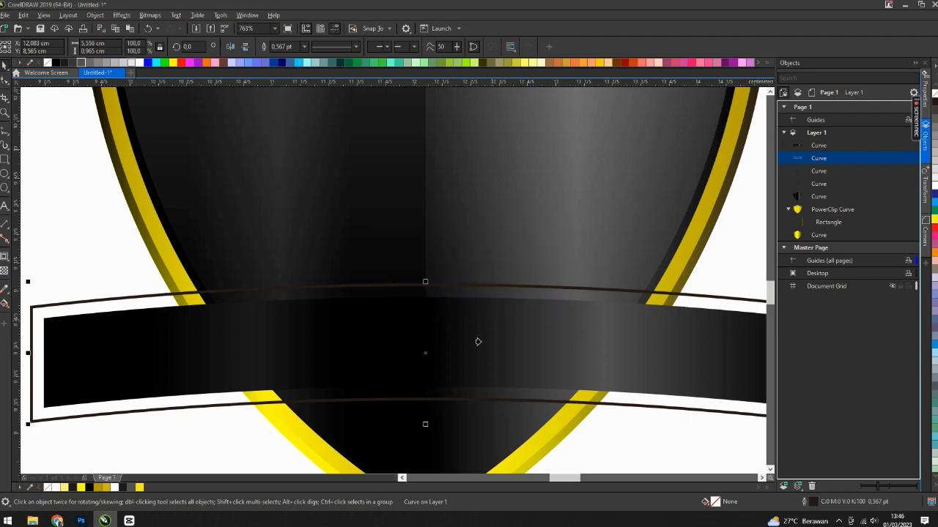
left_click(151, 237)
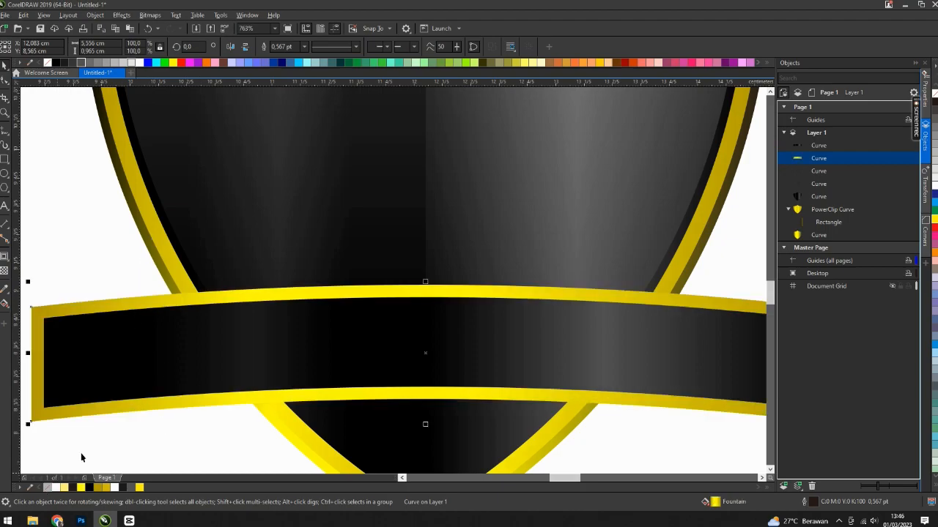
scroll(344, 230, "down", 2)
left_click(47, 269)
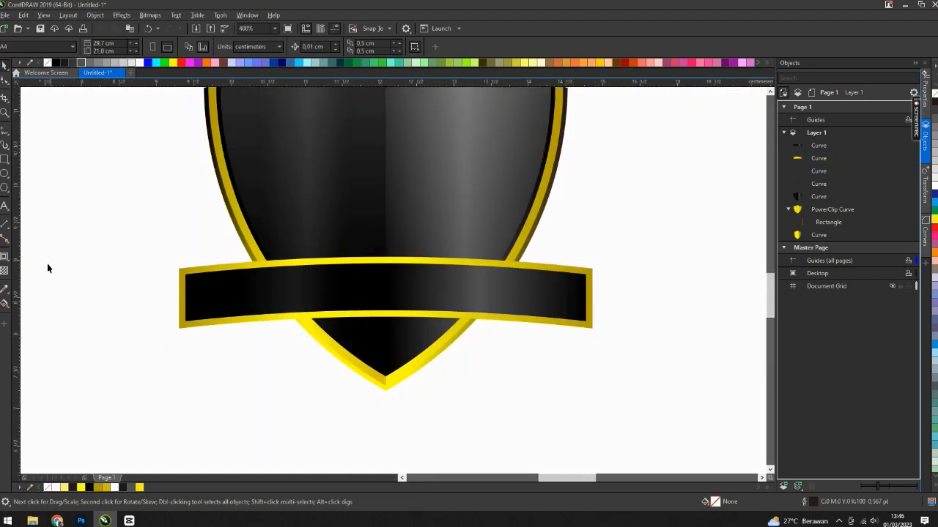
Step: Add a one-step outside contour of 0.06 cm to the gold banner shape and break it apart
left_click(5, 258)
scroll(289, 264, "up", 2)
left_click(215, 271)
left_click_drag(213, 268, 218, 252)
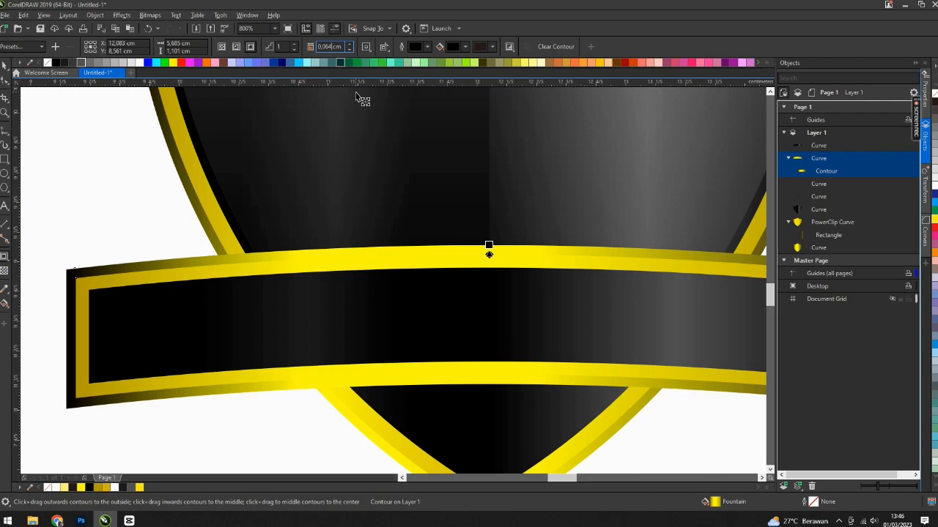
key("Return")
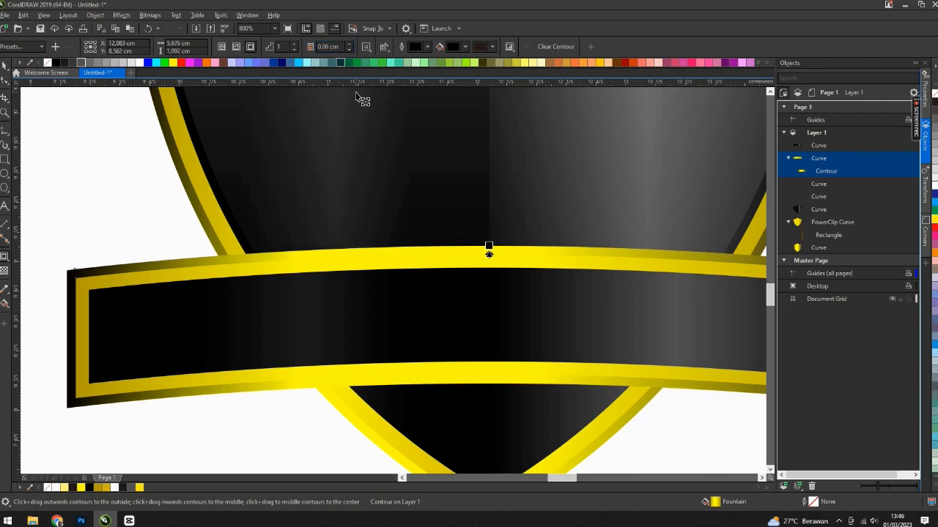
key("ctrl+k")
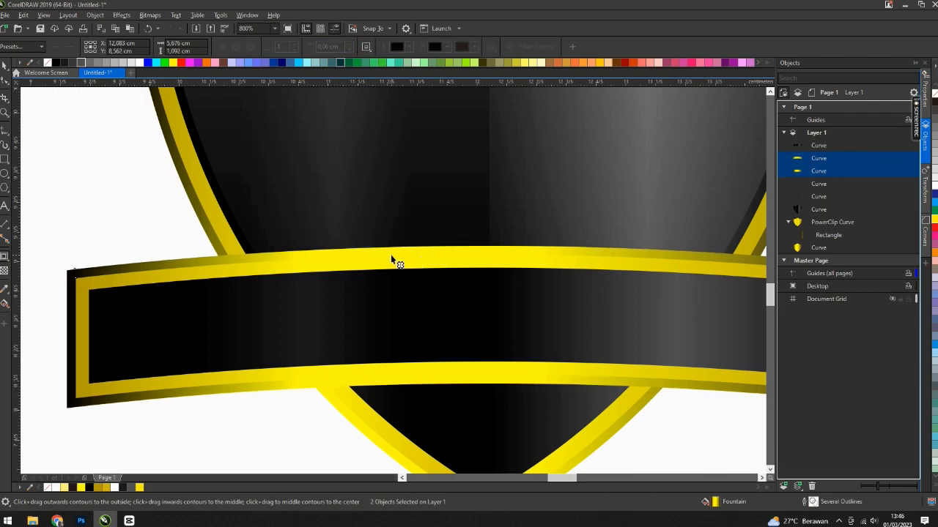
Step: Send the banner's separated outer contour shape to the back, then move it one level forward, above the rearmost shield shape
key("space")
left_click(132, 177)
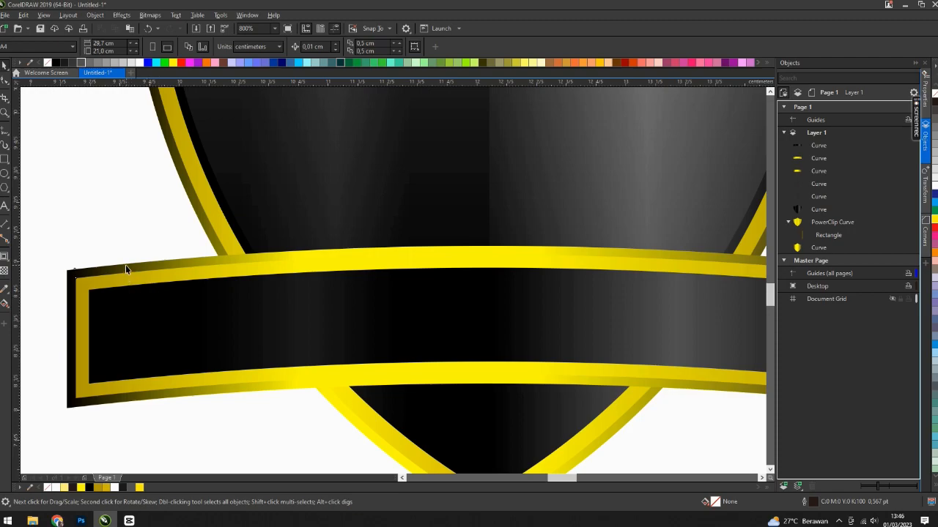
left_click(126, 265)
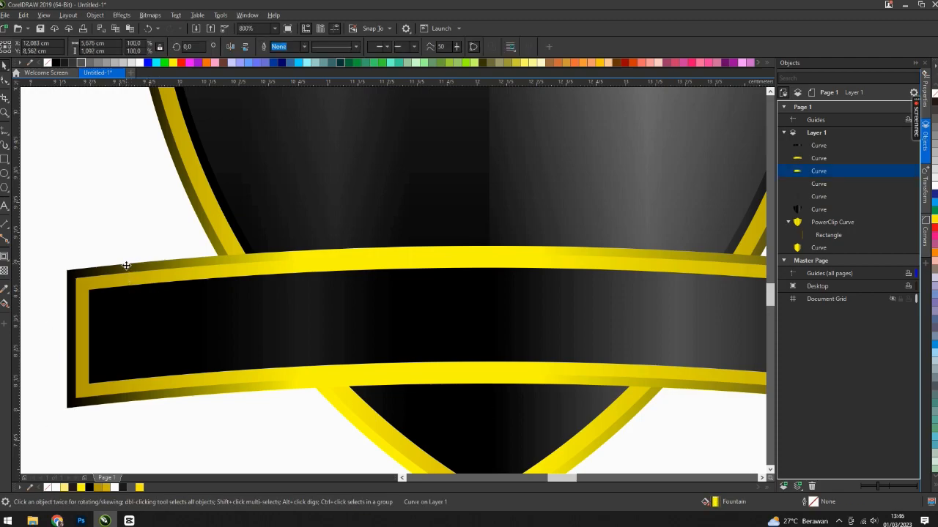
key("shift+Page_Down")
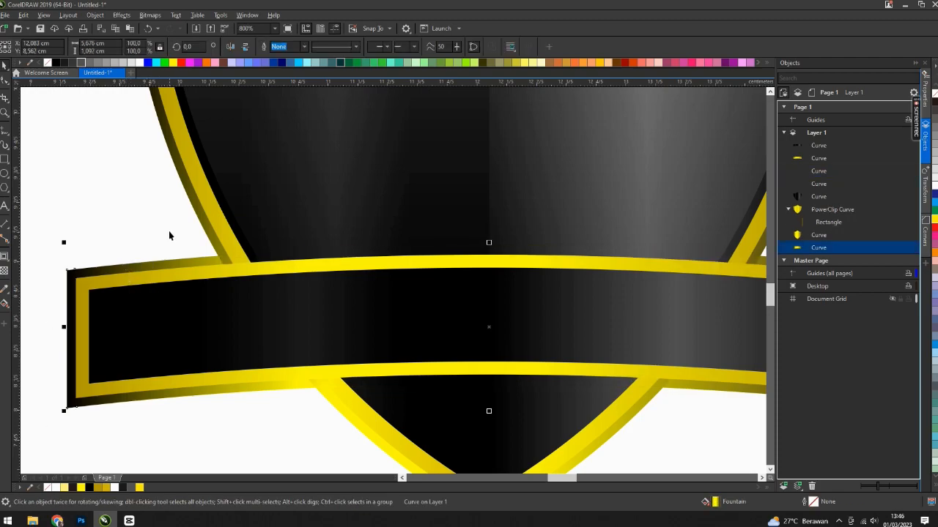
key("ctrl+Page_Up")
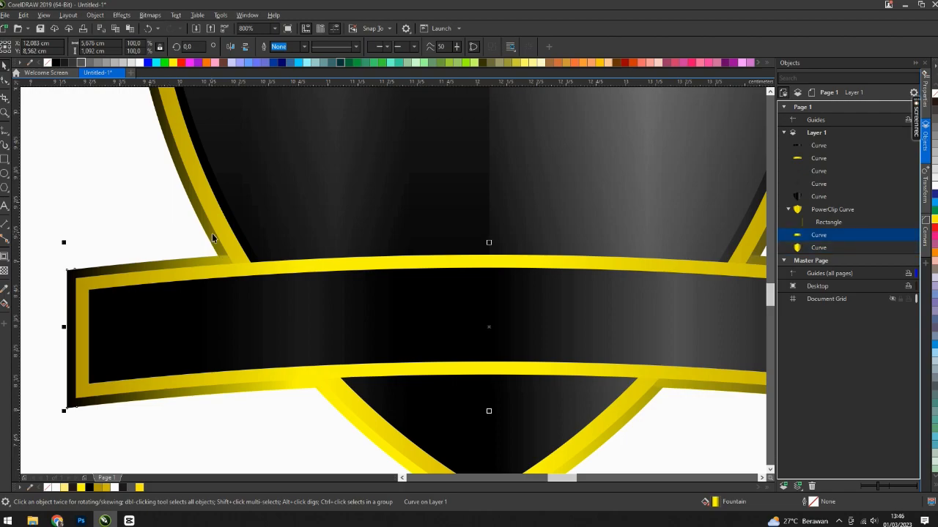
Step: Group the banner's outer contour shape with the shield's outermost dark gold shape
scroll(212, 233, "down", 2)
left_click(342, 298)
key("Left")
key("Left")
key("Left")
key("Left")
key("Up")
key("Up")
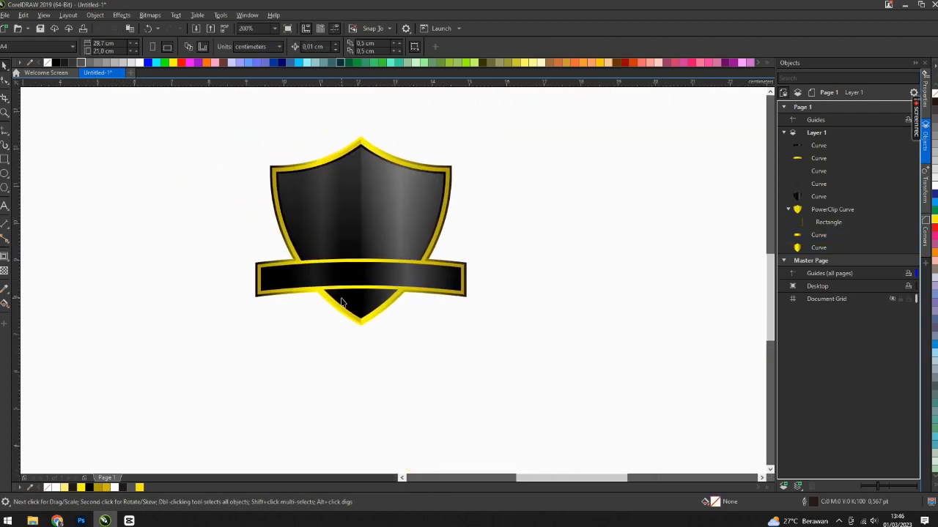
scroll(462, 188, "up", 1)
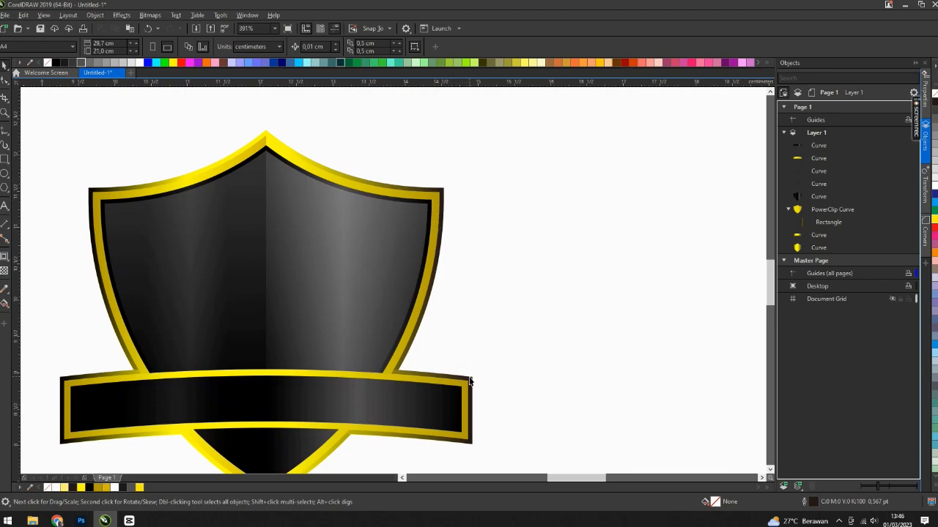
left_click(473, 383)
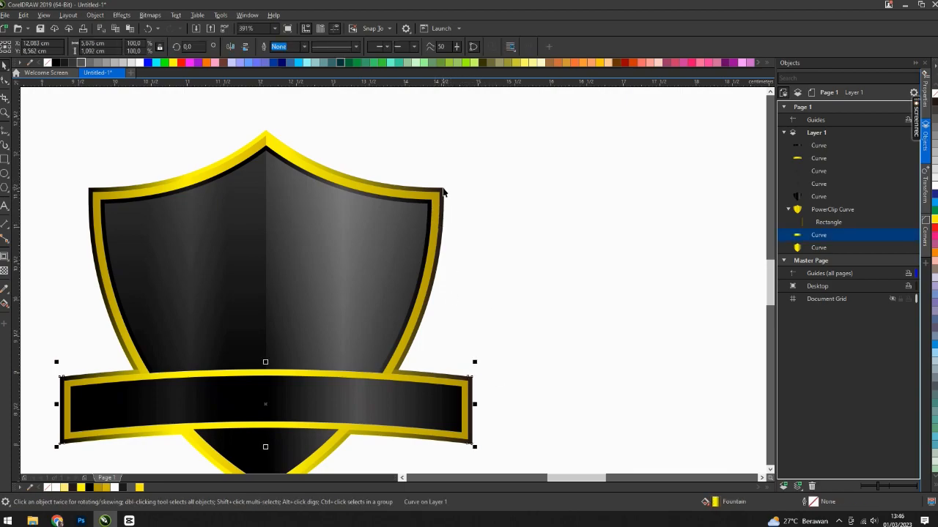
left_click(443, 192, "shift")
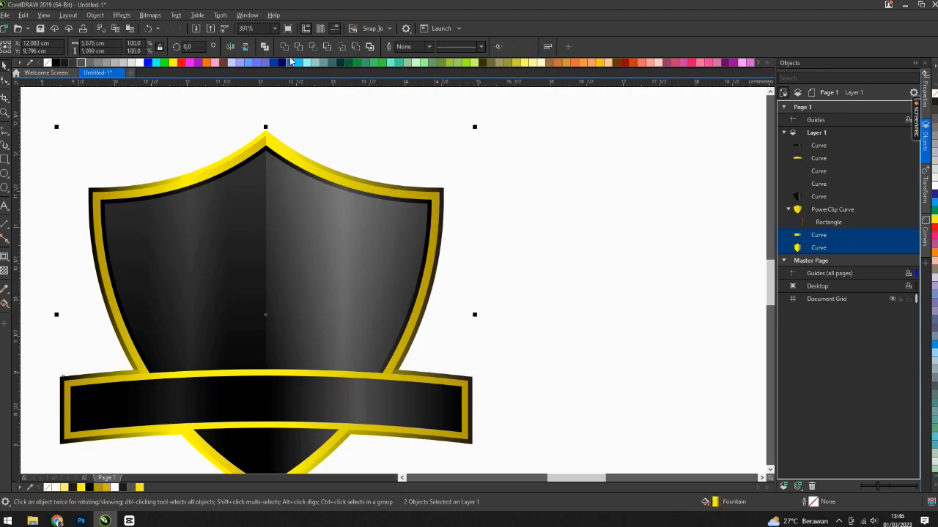
right_click(442, 192)
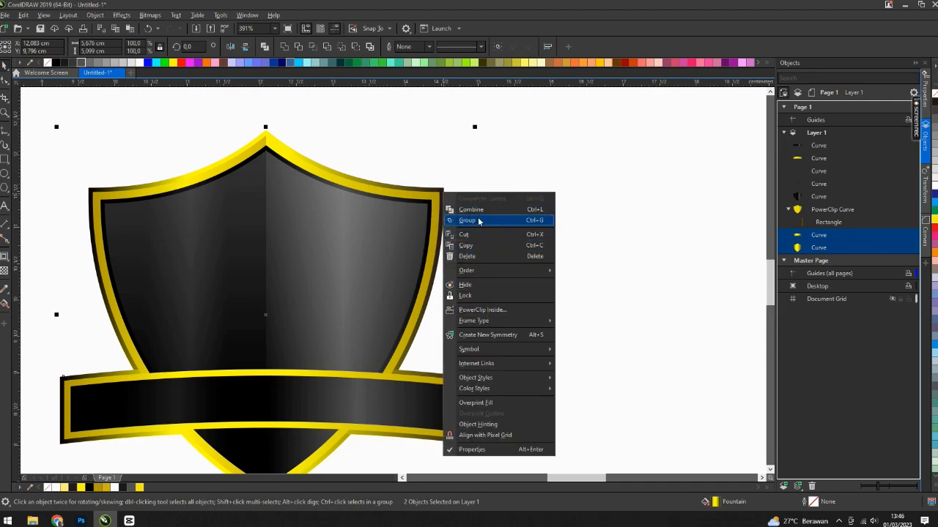
left_click(468, 219)
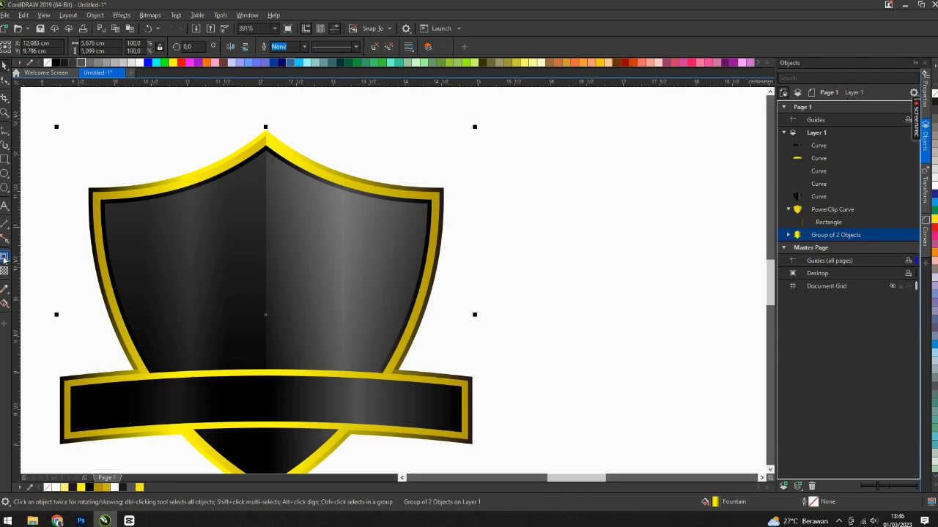
Step: Add a one-step outside contour of 0.03 cm around the grouped shield and banner shapes
left_click(4, 258)
scroll(263, 141, "up", 2)
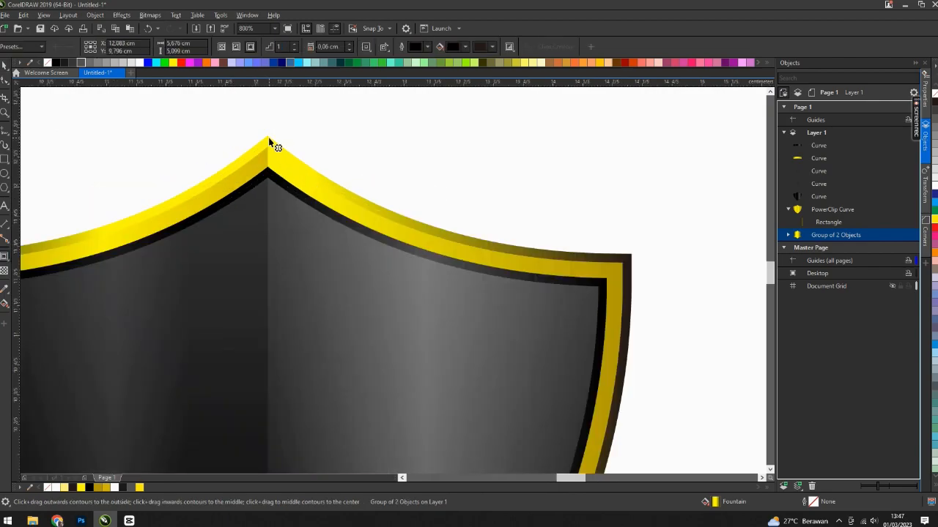
left_click_drag(268, 137, 268, 130)
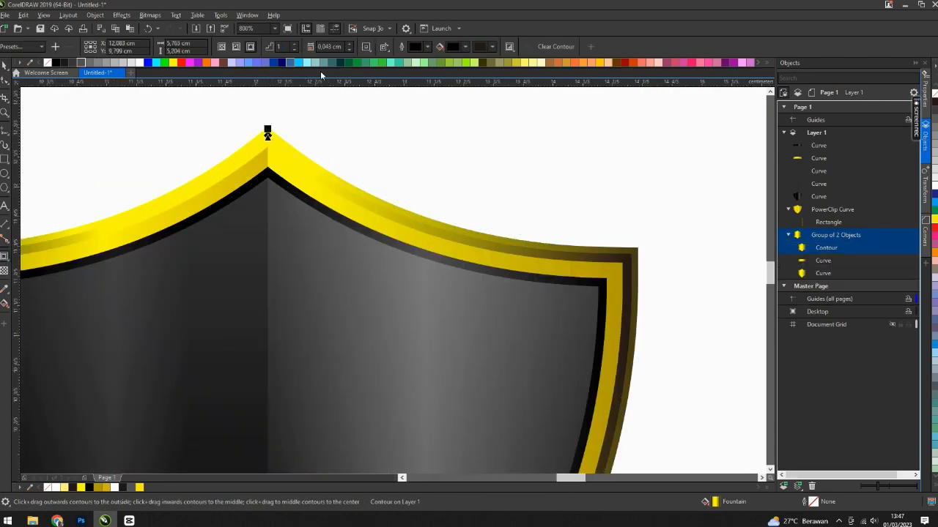
left_click_drag(333, 47, 329, 49)
key("BackSpace")
key("Return")
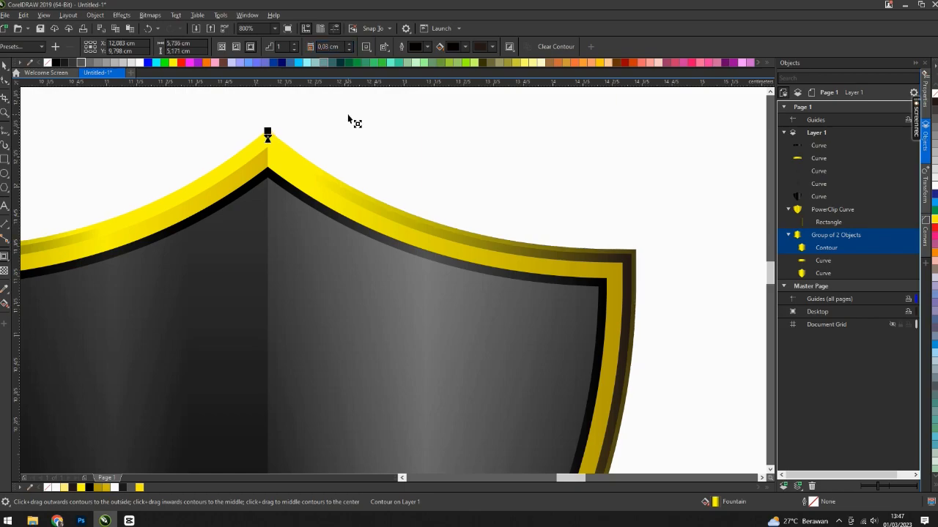
Step: Break the new contour apart from the group and select the resulting outermost shape
right_click(276, 138)
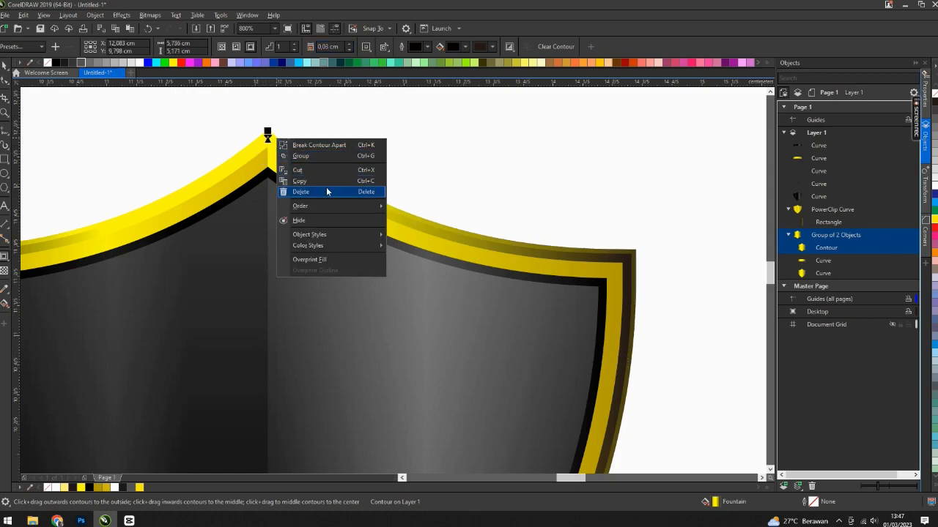
left_click(337, 144)
left_click(665, 247)
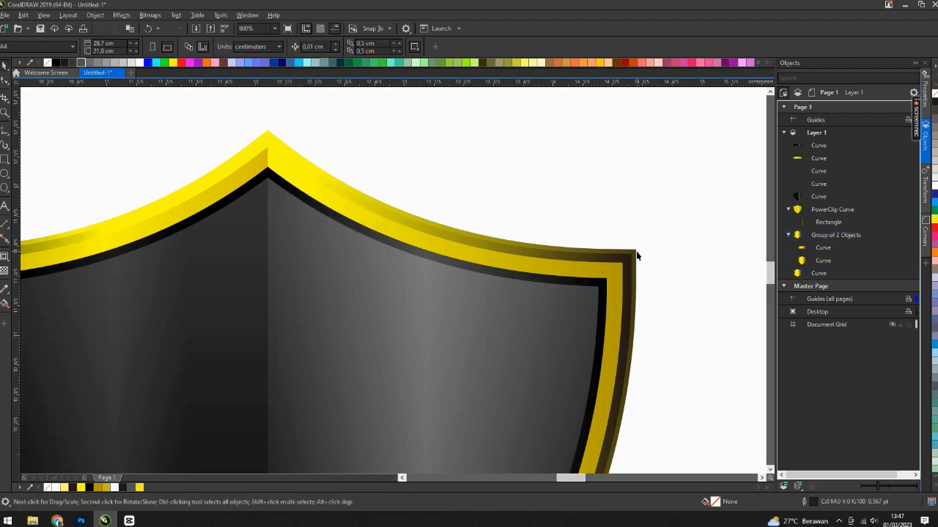
left_click(636, 255)
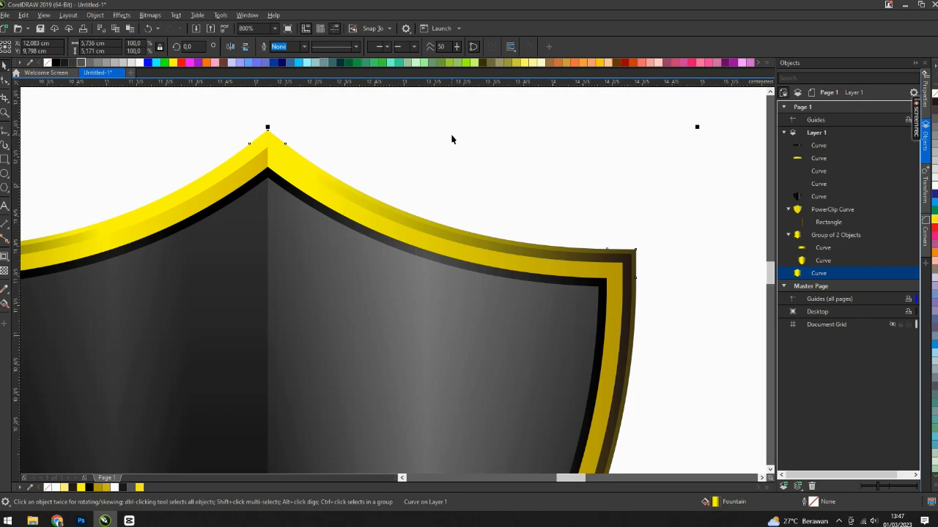
Step: Fill the outermost contour shape with solid green (C100 M0 Y100 K0)
right_click(467, 63)
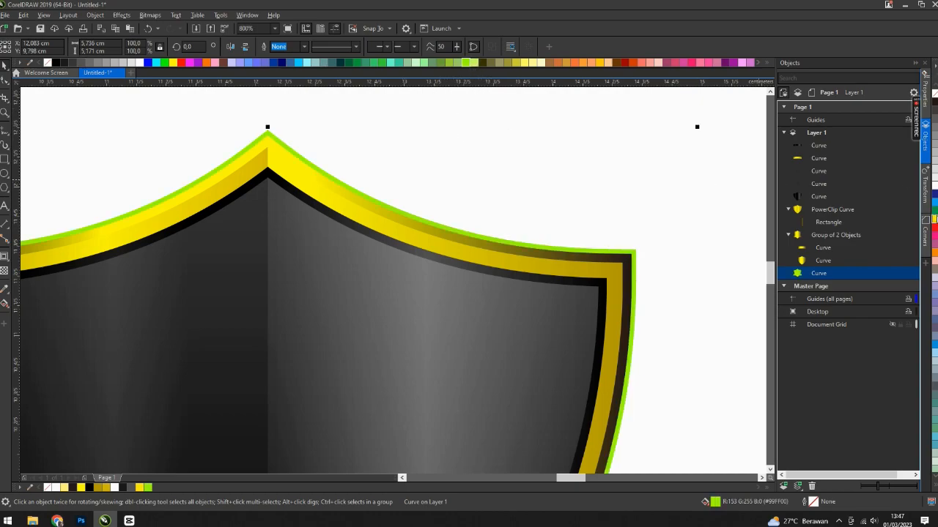
right_click(934, 217)
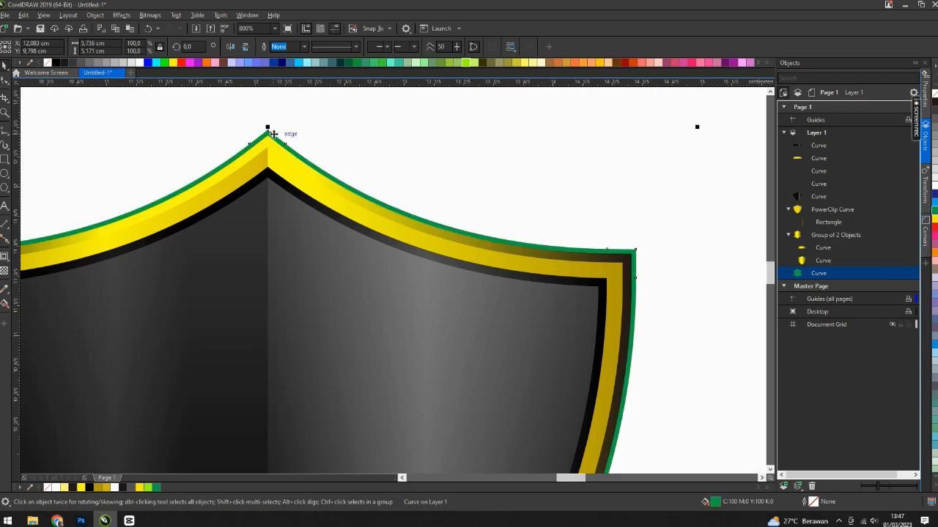
Step: Add a one-step outside contour of about 0.027 cm around the green outer shape and break it apart
left_click(6, 271)
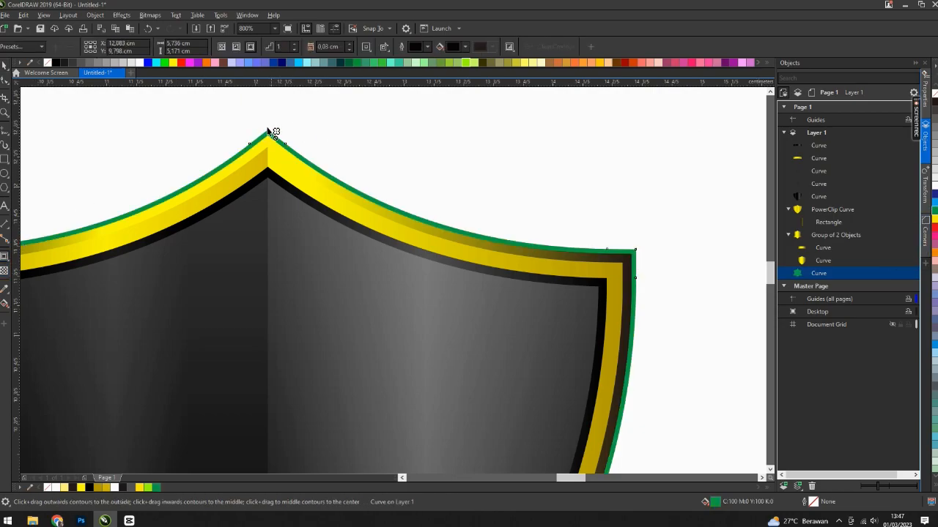
scroll(272, 137, "up", 2)
left_click_drag(275, 137, 272, 126)
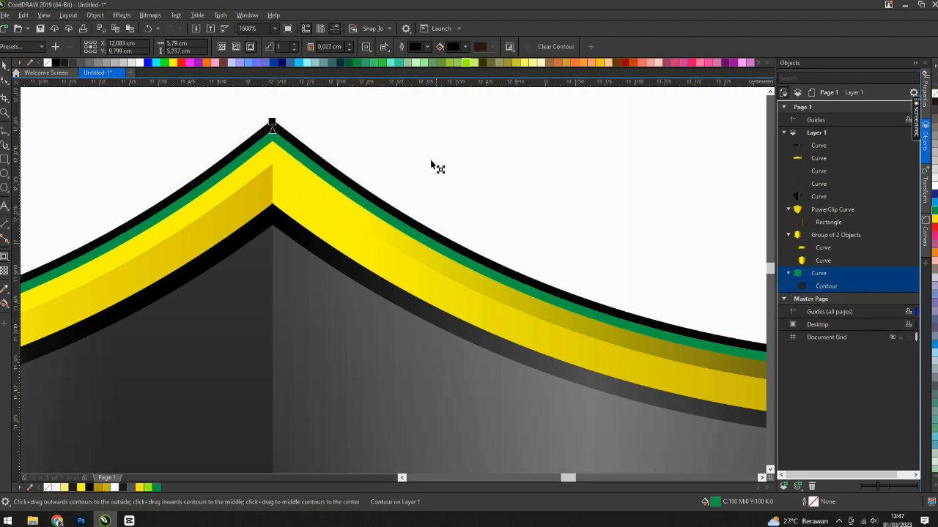
right_click(281, 132)
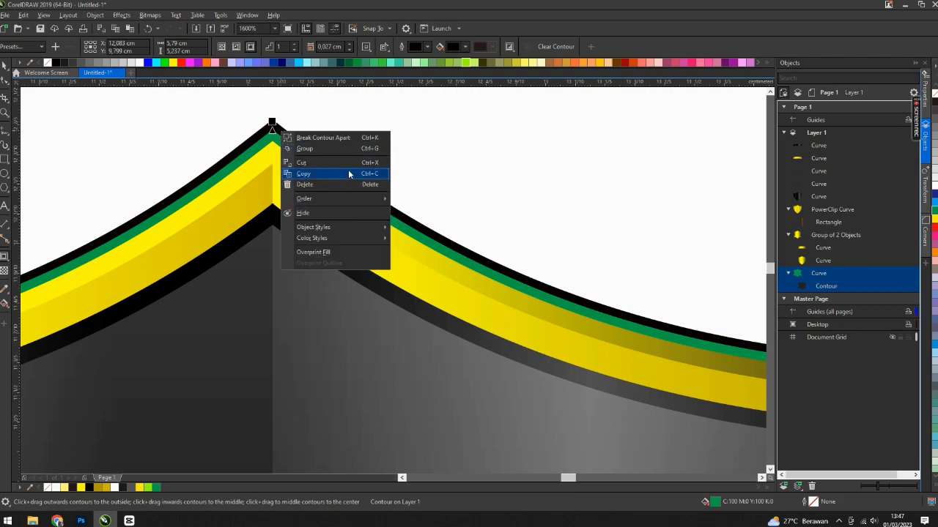
left_click(348, 141)
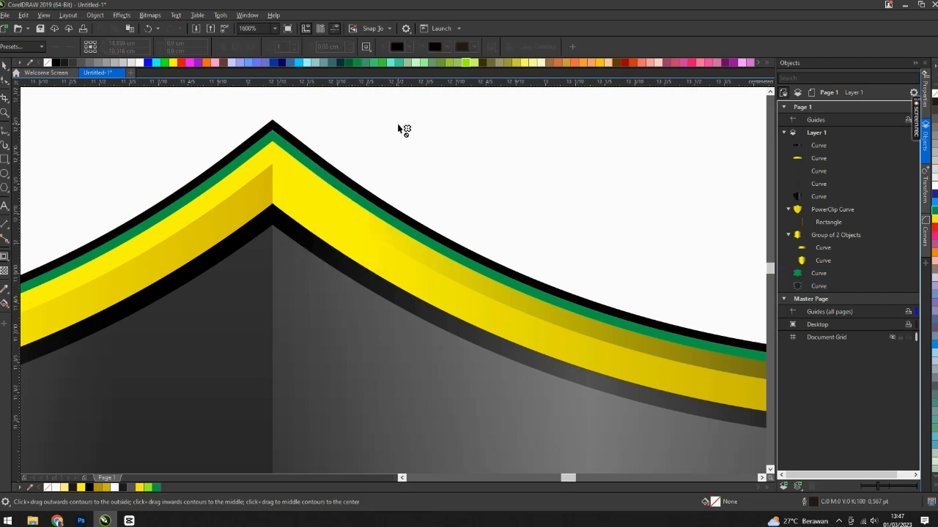
left_click(5, 66)
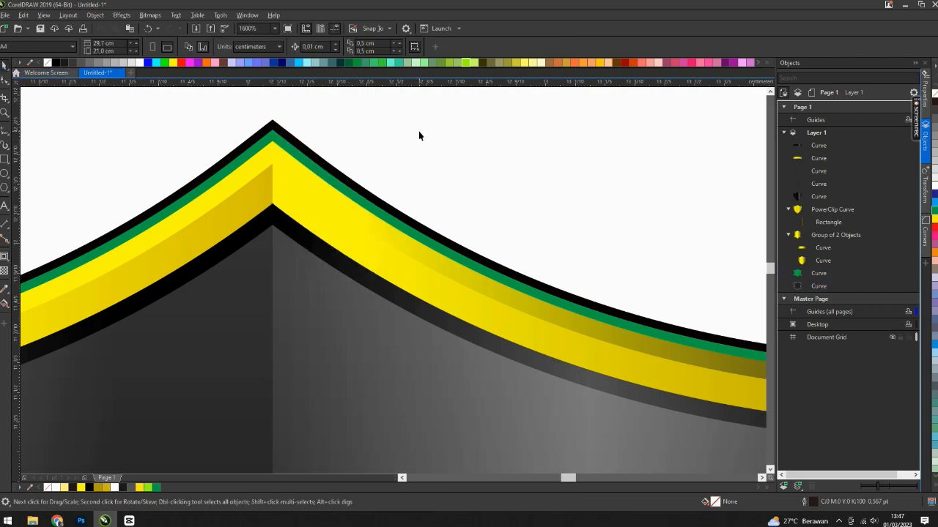
Step: Fill both outer contour shapes, the green one and the black one around it, with lime green (#99FF00)
left_click(273, 140)
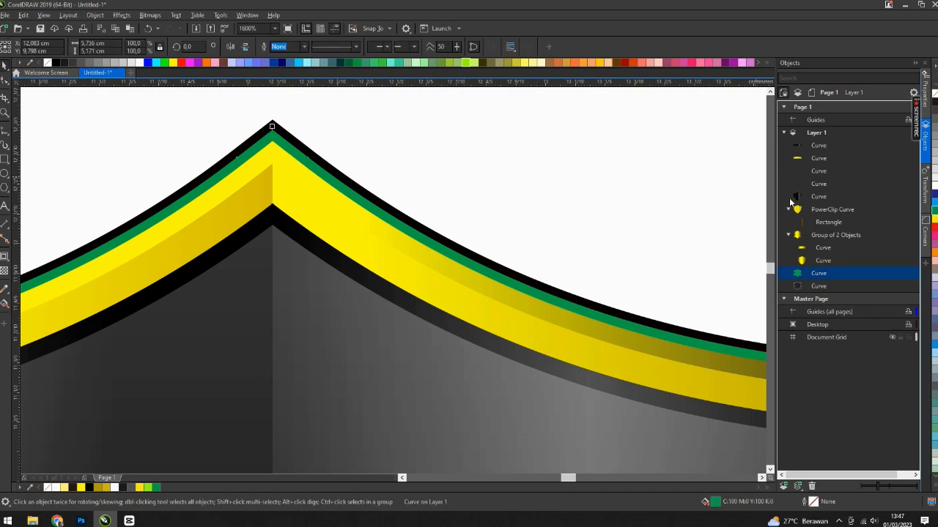
left_click(464, 64)
left_click(345, 123)
left_click(274, 126)
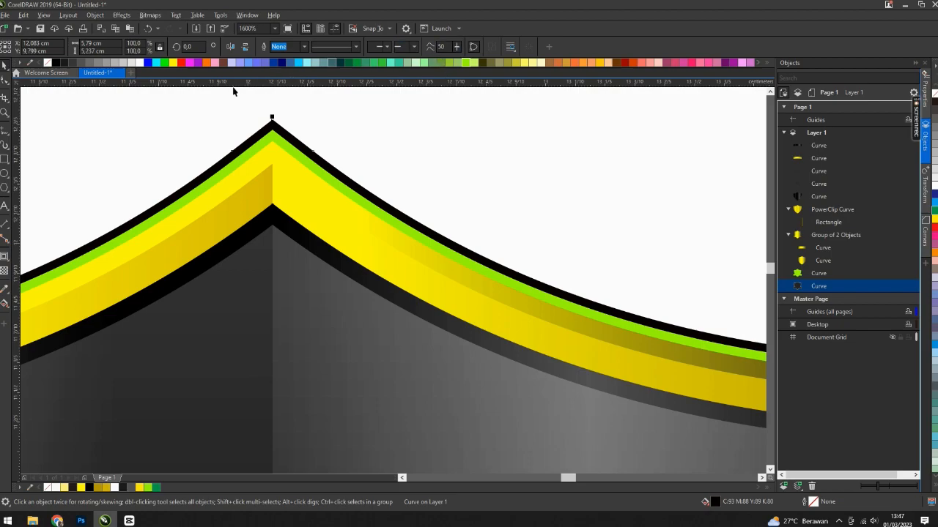
left_click(466, 65)
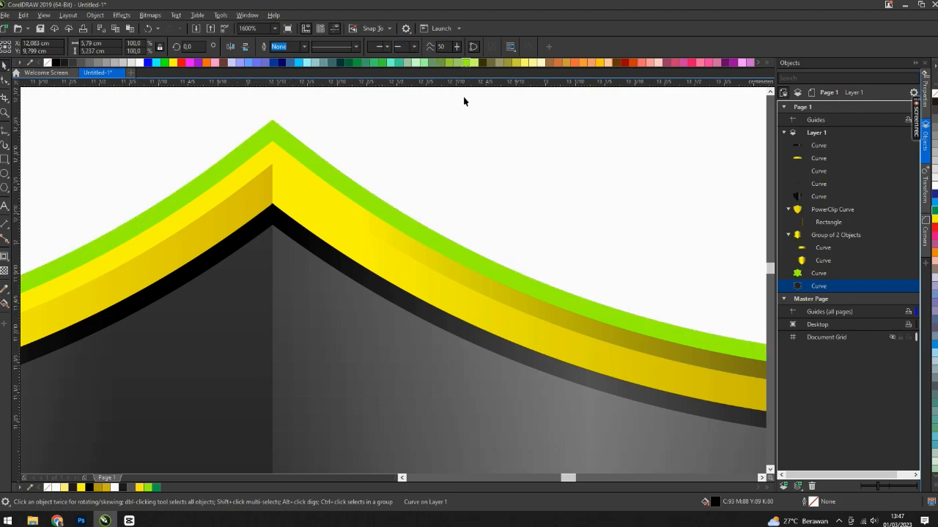
left_click(357, 160)
Step: Apply a Gaussian blur with a radius of 1.5 pixels to the outermost lime green shape
scroll(341, 160, "down", 2)
scroll(343, 180, "up", 3)
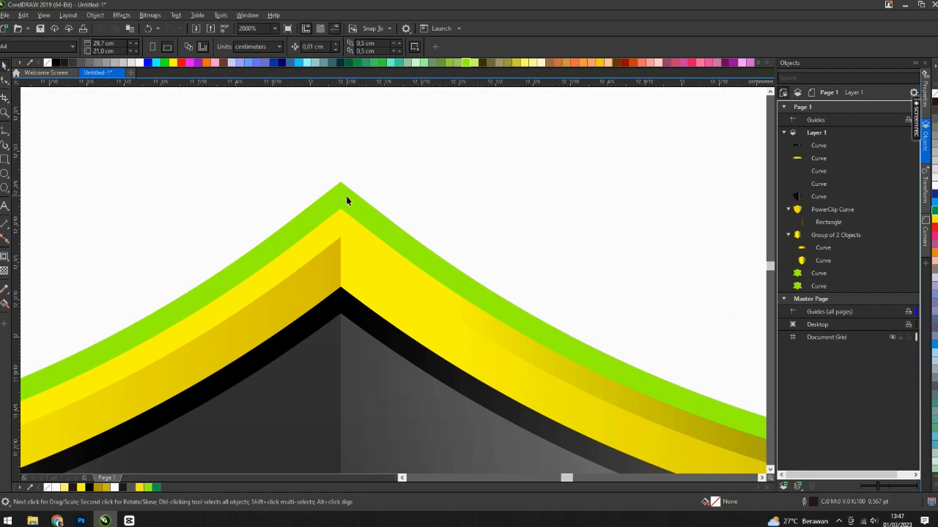
left_click(346, 189)
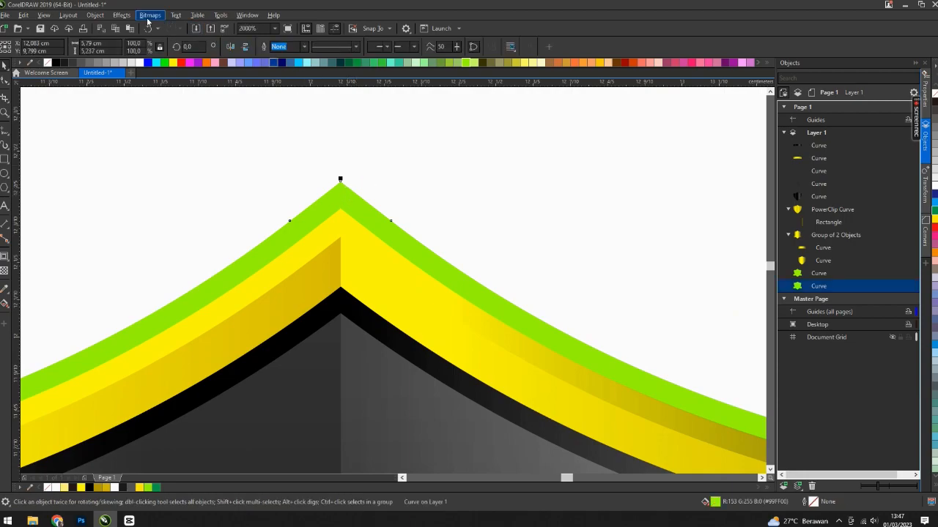
left_click(121, 15)
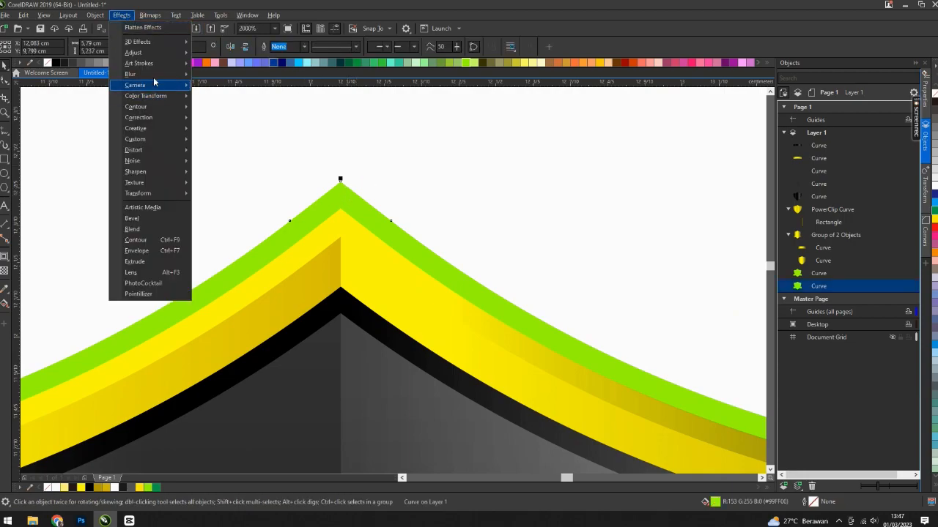
mouse_move(155, 77)
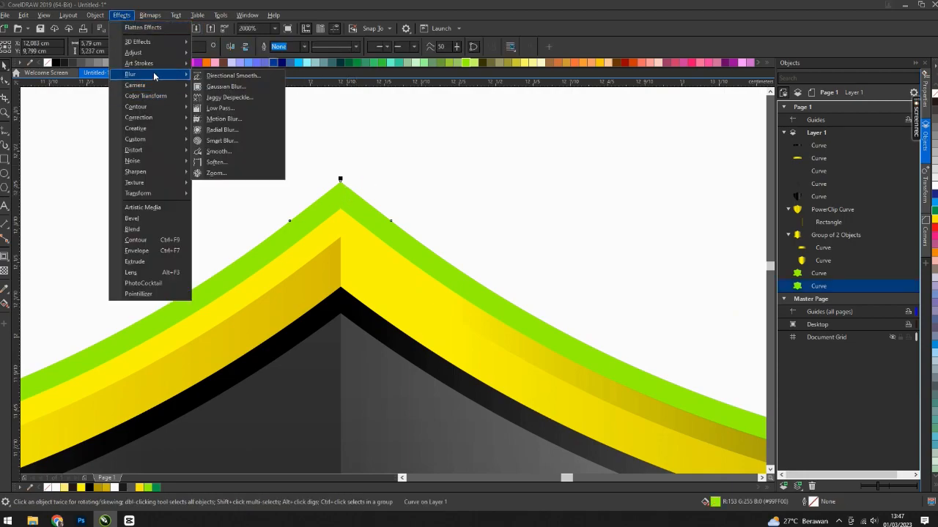
left_click(235, 90)
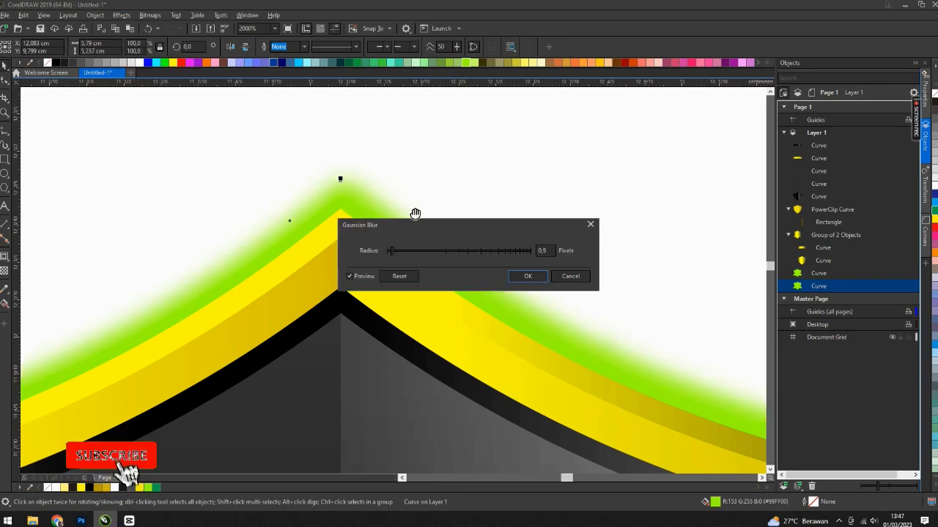
left_click_drag(392, 250, 397, 254)
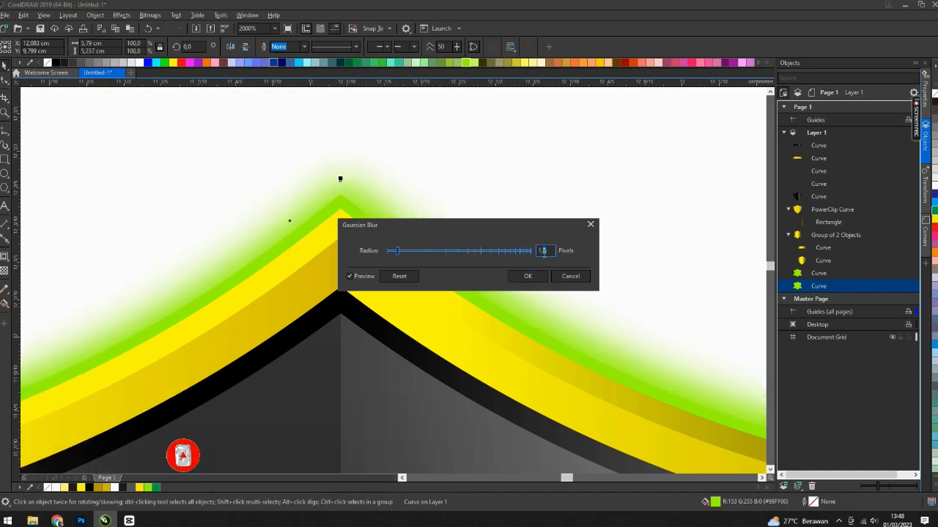
key("Return")
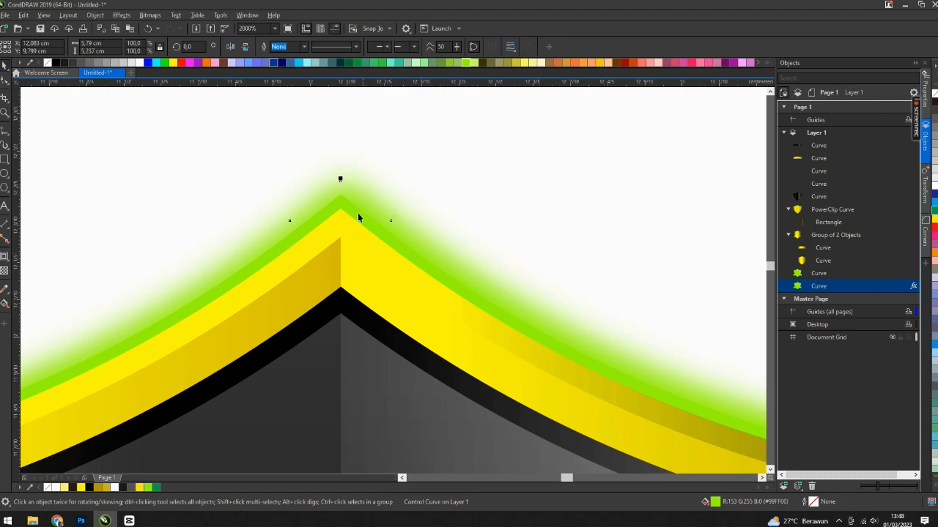
Step: Apply a Gaussian blur with a radius of 0.7 pixels to the inner lime green shape
left_click(341, 208)
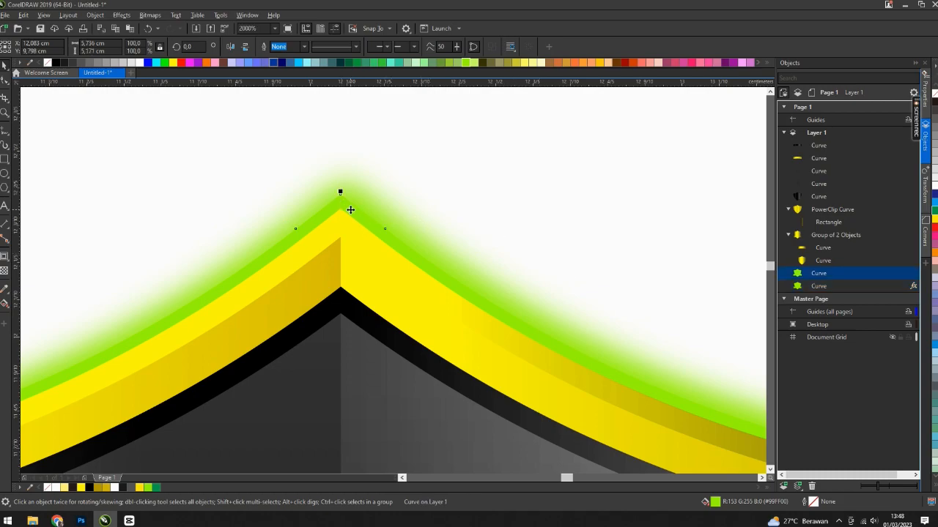
left_click(121, 16)
mouse_move(132, 74)
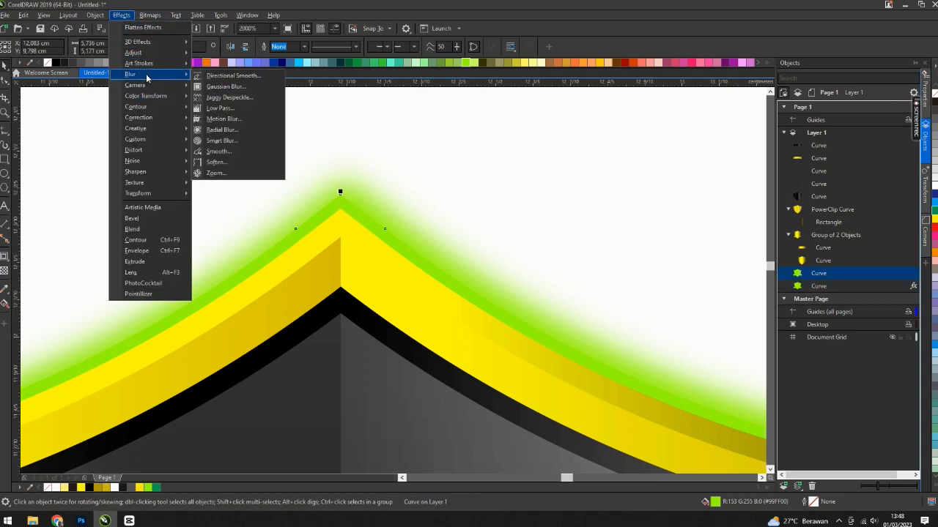
left_click(222, 86)
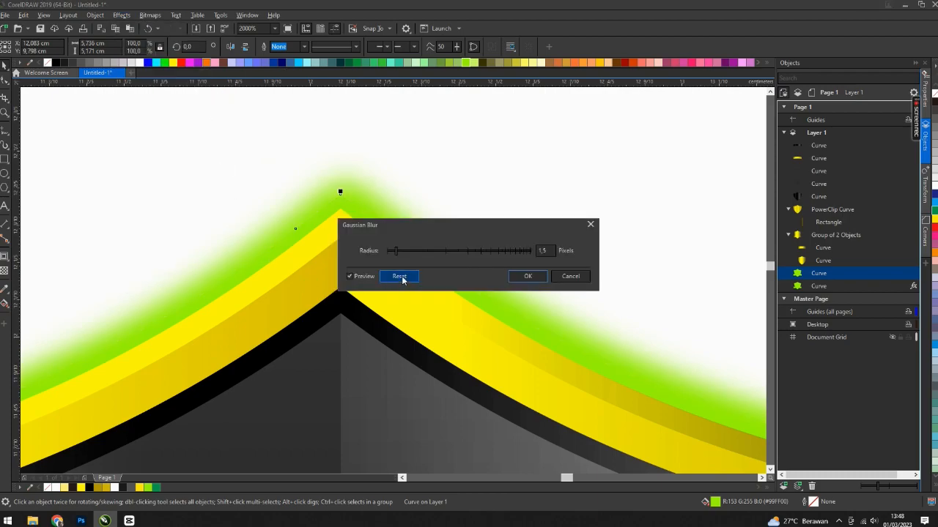
double_click(540, 251)
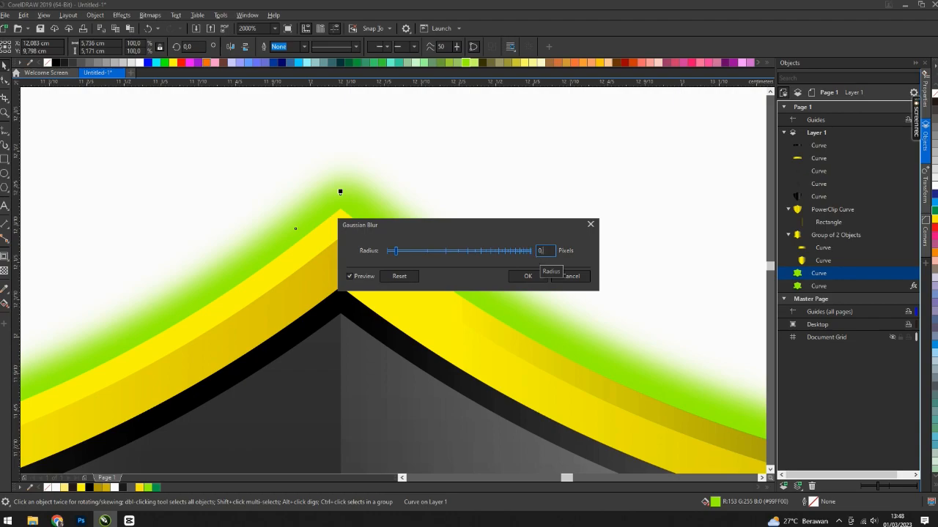
key("Return")
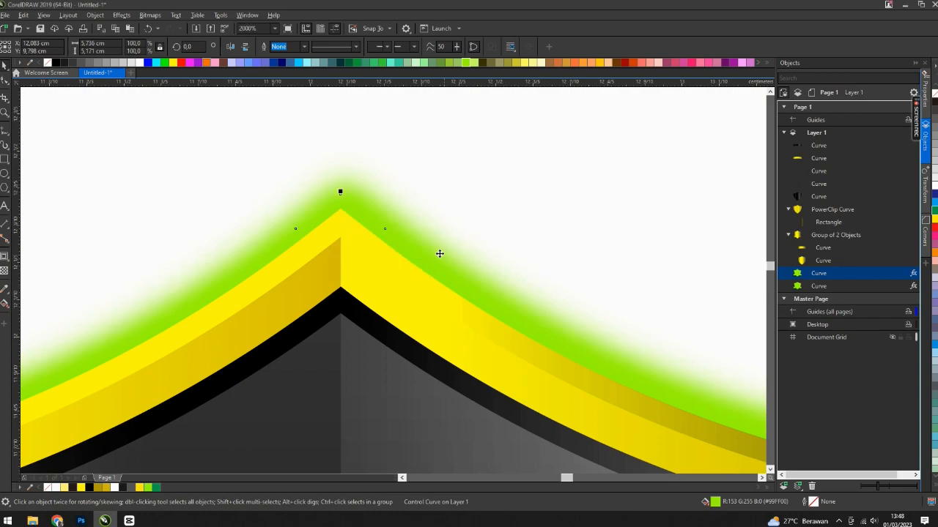
left_click(122, 16)
mouse_move(155, 76)
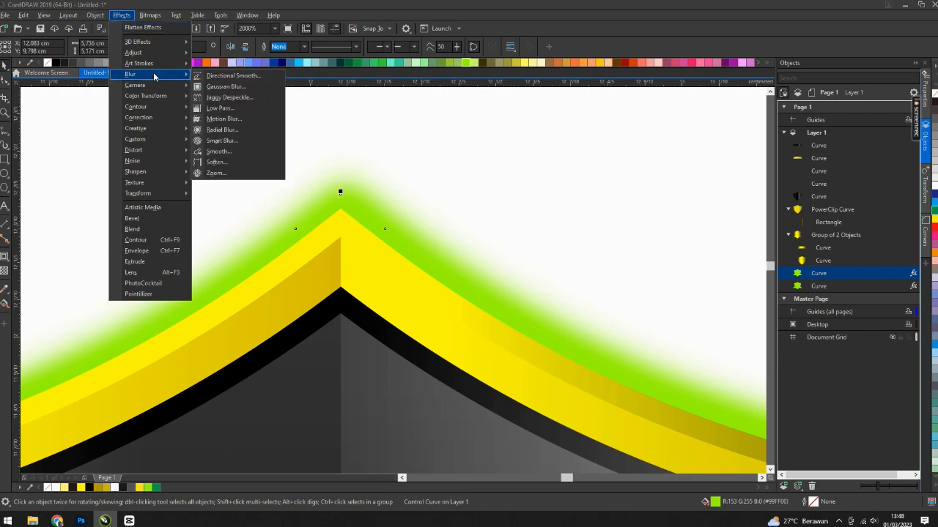
left_click(235, 86)
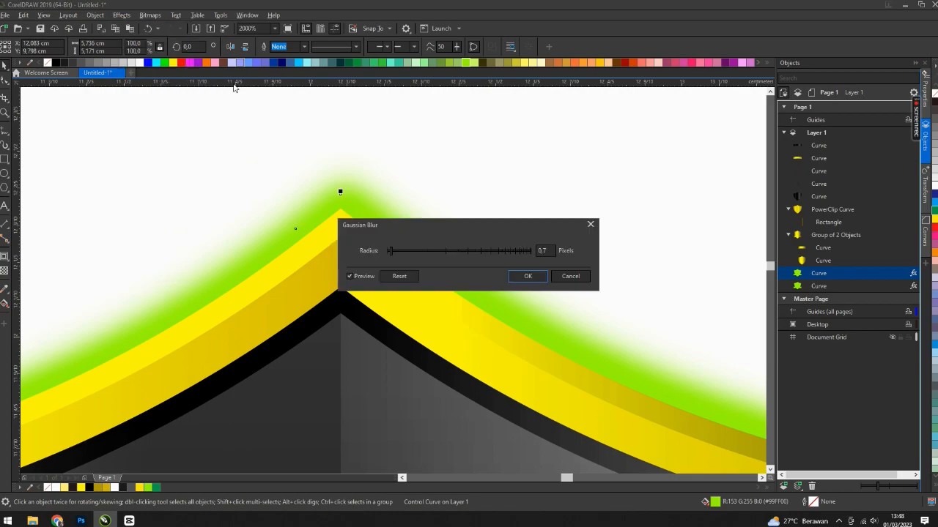
left_click(570, 276)
Step: Select all shapes of the emblem, including its blurred outer glow, and group them
scroll(352, 186, "down", 5)
scroll(364, 189, "down", 2)
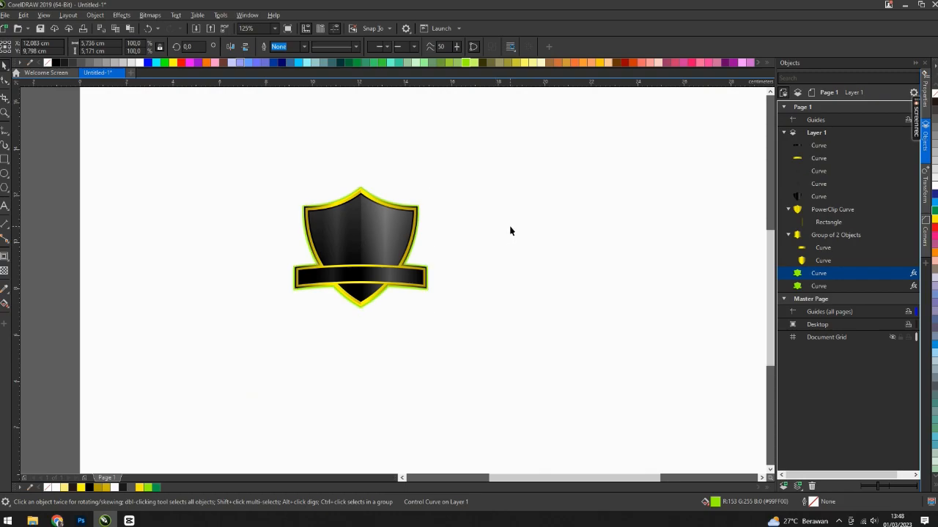
left_click(70, 158)
left_click_drag(488, 350, 488, 350)
key("ctrl+g")
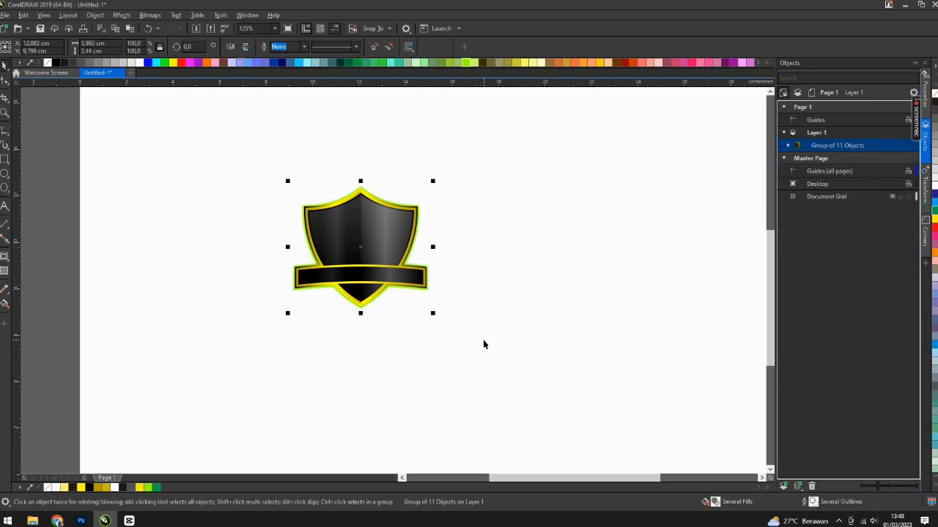
Step: Centre the emblem group on the page and enlarge it proportionally to about 9.4 × 8.5 cm
scroll(350, 269, "down", 2)
left_click_drag(349, 269, 417, 309)
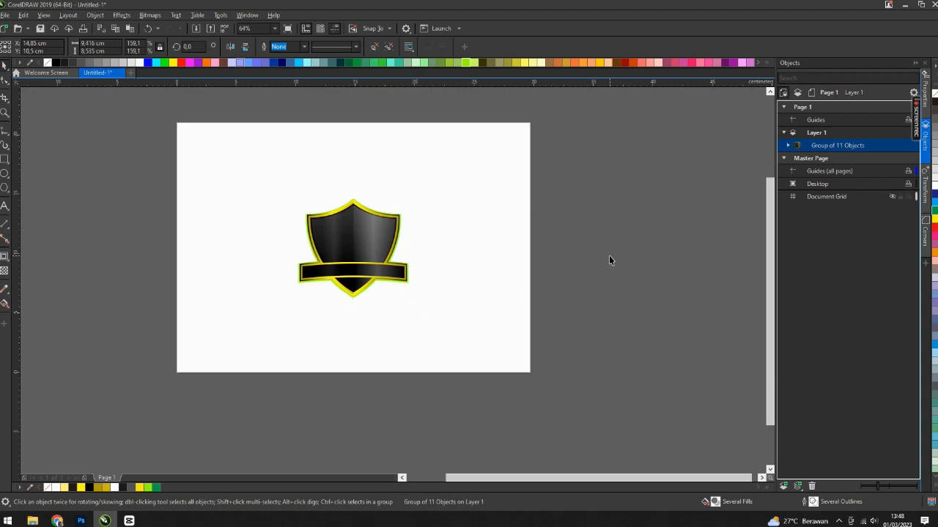
left_click(611, 259)
Step: Create a page-sized rectangle behind the emblem and fill it with black
double_click(6, 159)
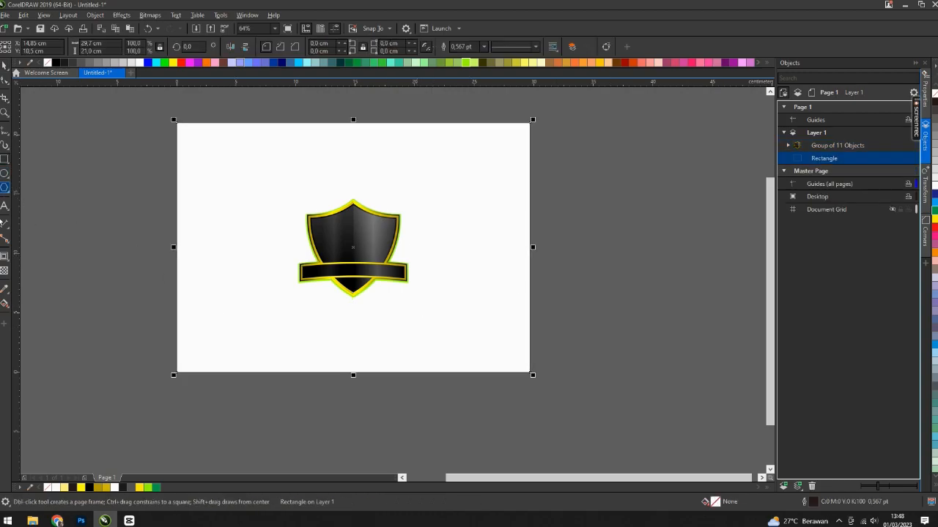
left_click(56, 63)
key("space")
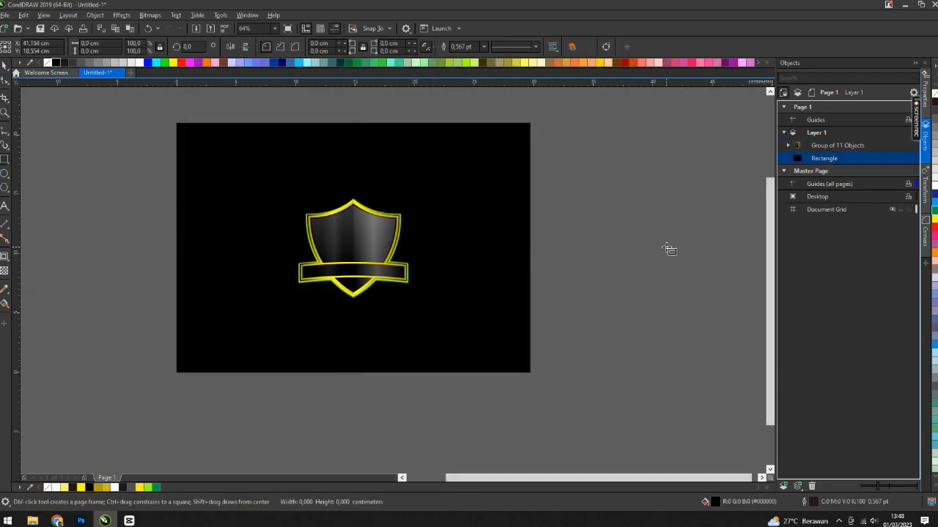
left_click(636, 310)
Step: Fit the page in the view and inspect the finished emblem in full-screen preview
key("shift+F4")
key("F9")
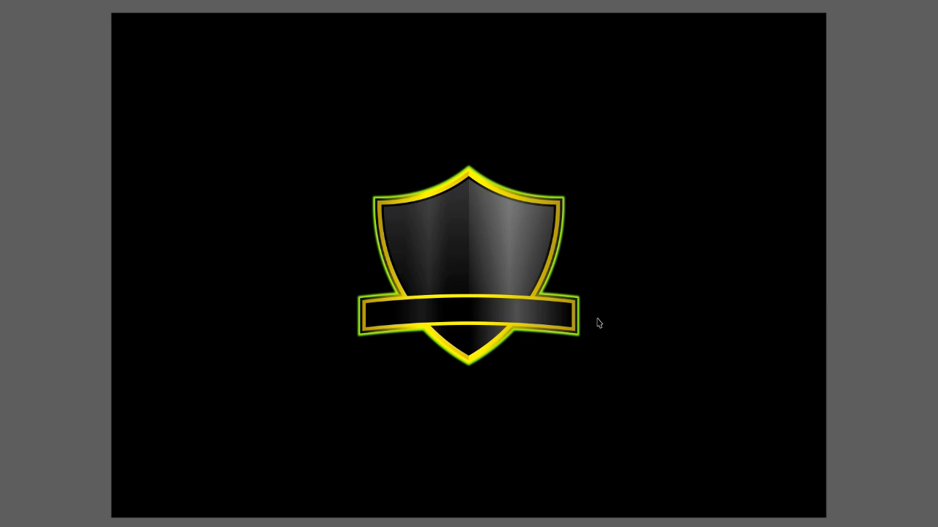
left_click(734, 299)
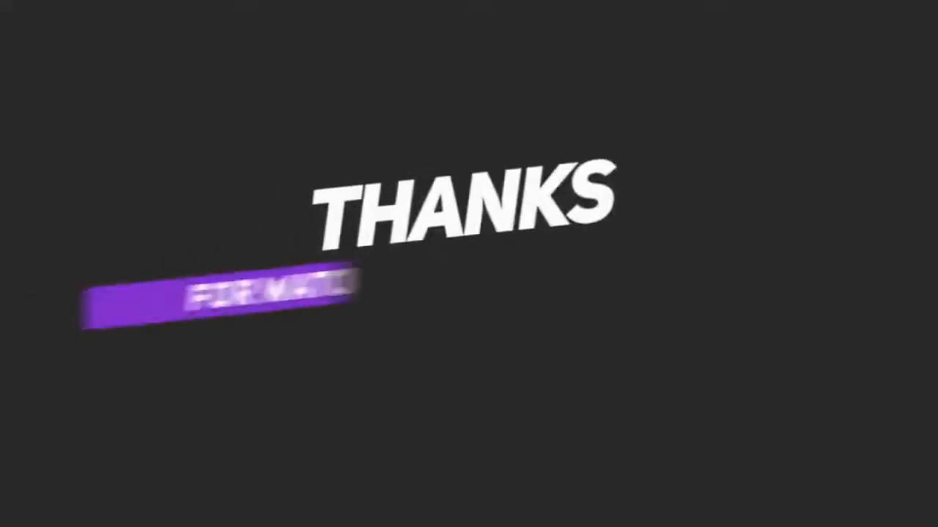